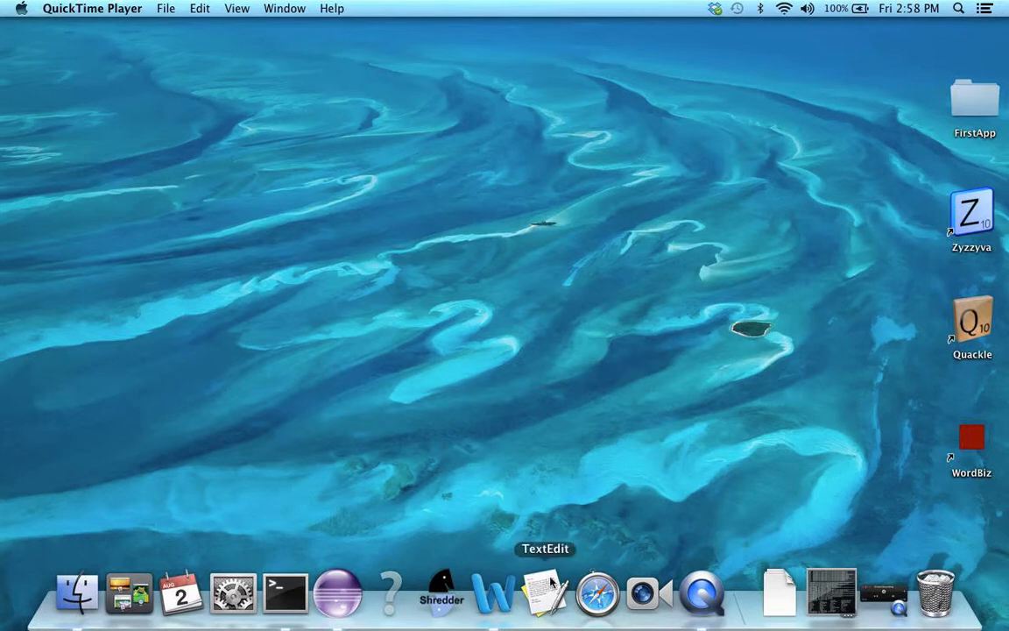
# Switch to Safari and launch JContextExplorer 2.0 from the Facciotti Lab software page.
pyautogui.click(596, 592)
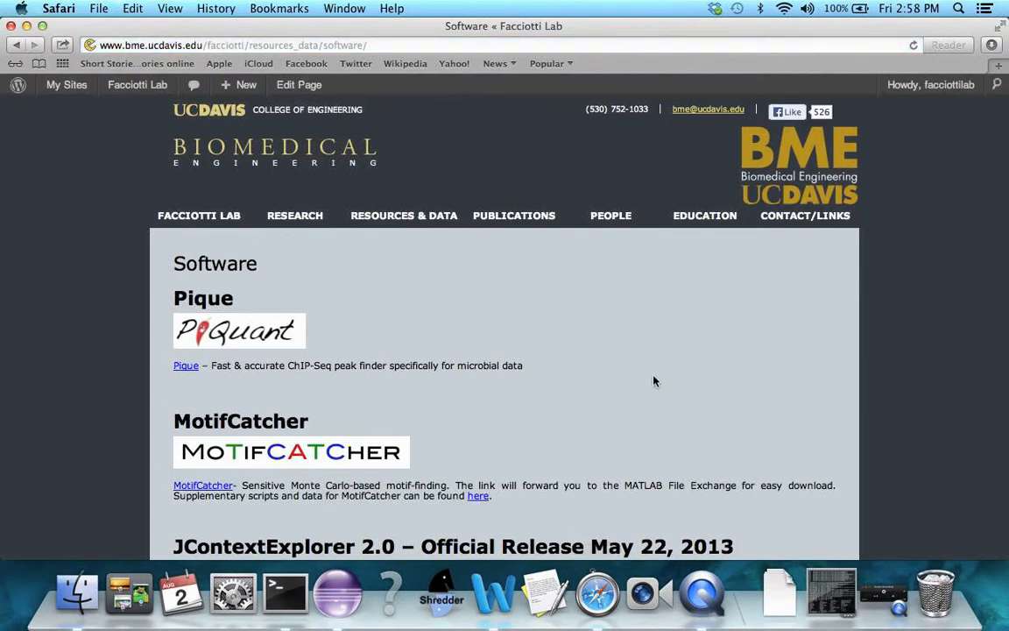
pyautogui.scroll(-8, 653, 380)
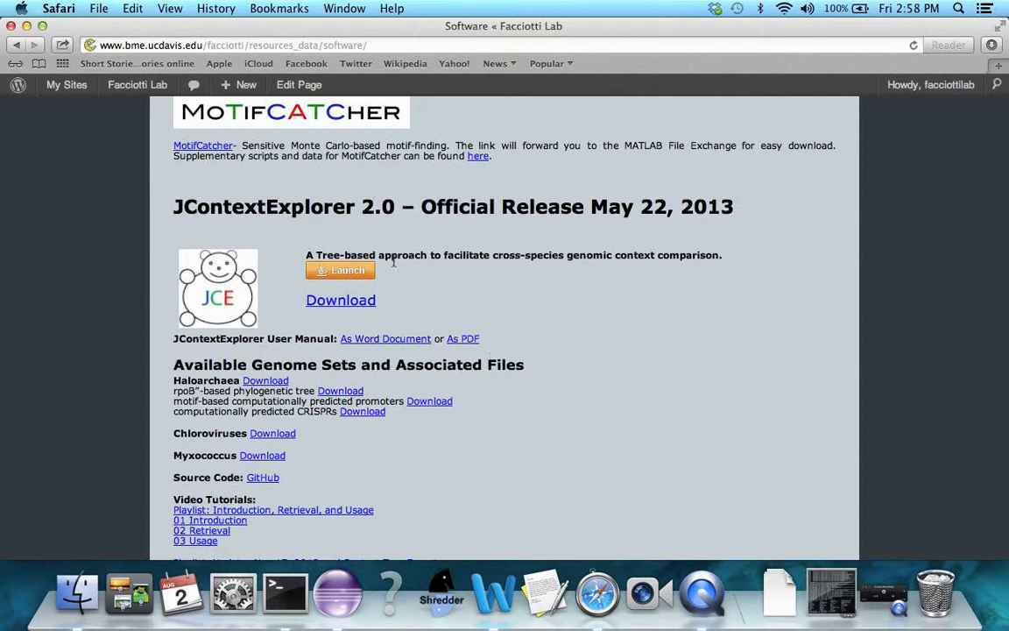
pyautogui.click(342, 271)
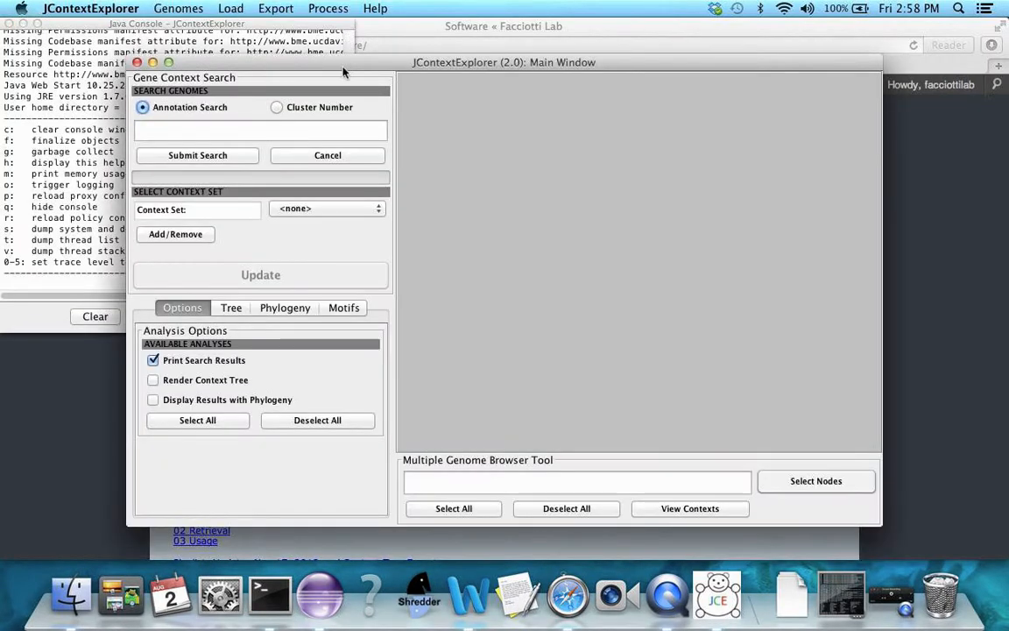
# Minimize the Safari window and bring the JContextExplorer main window to the front.
pyautogui.click(380, 39)
pyautogui.click(23, 25)
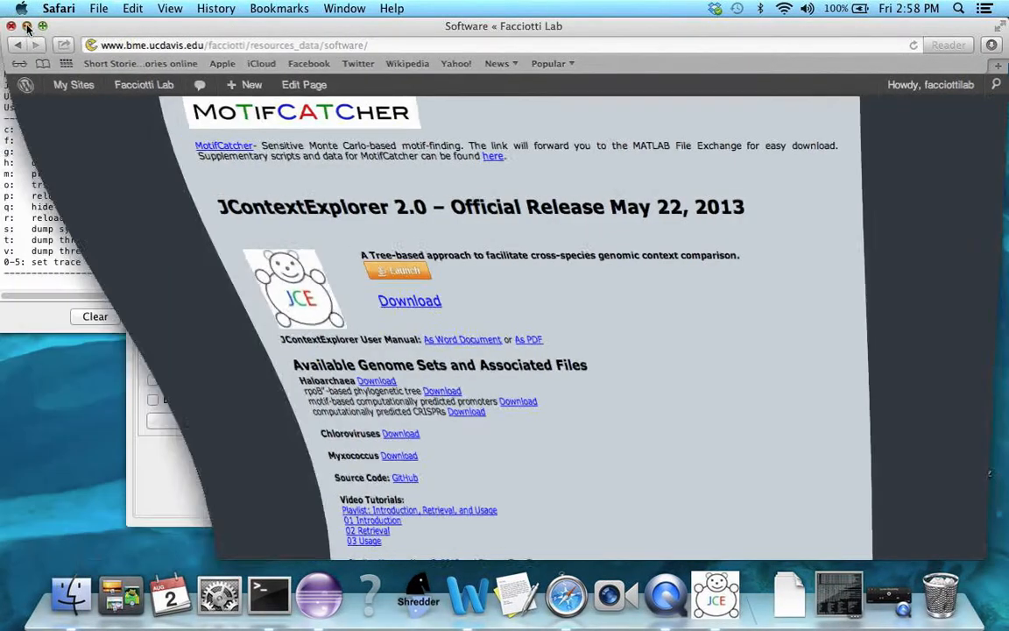
pyautogui.click(293, 63)
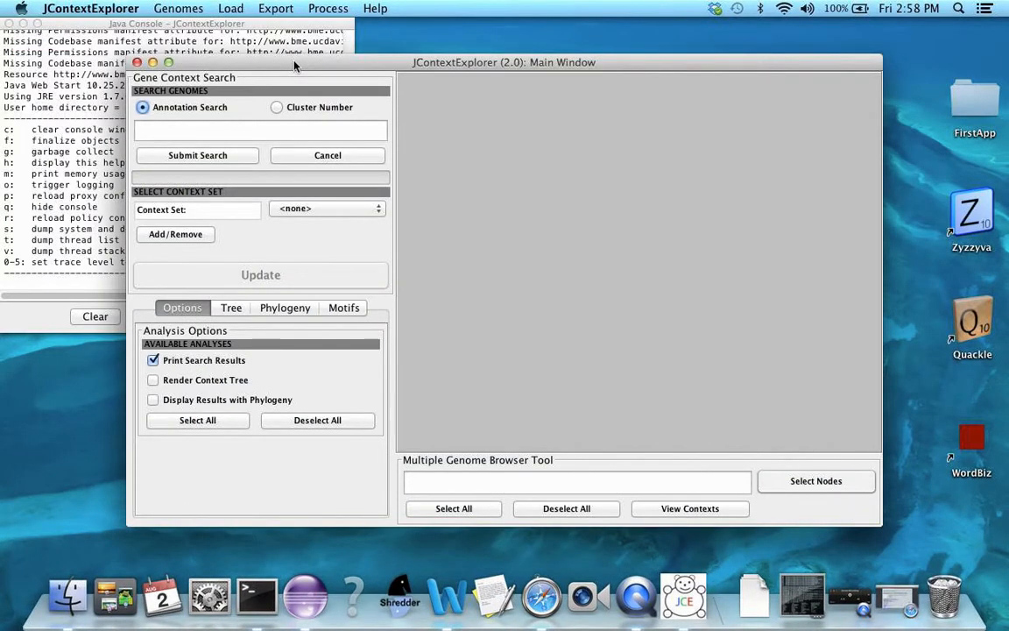
# Import the genome set file Haloarchaea.gs from the Downloads folder, sorting the files by newest modification date.
pyautogui.click(180, 8)
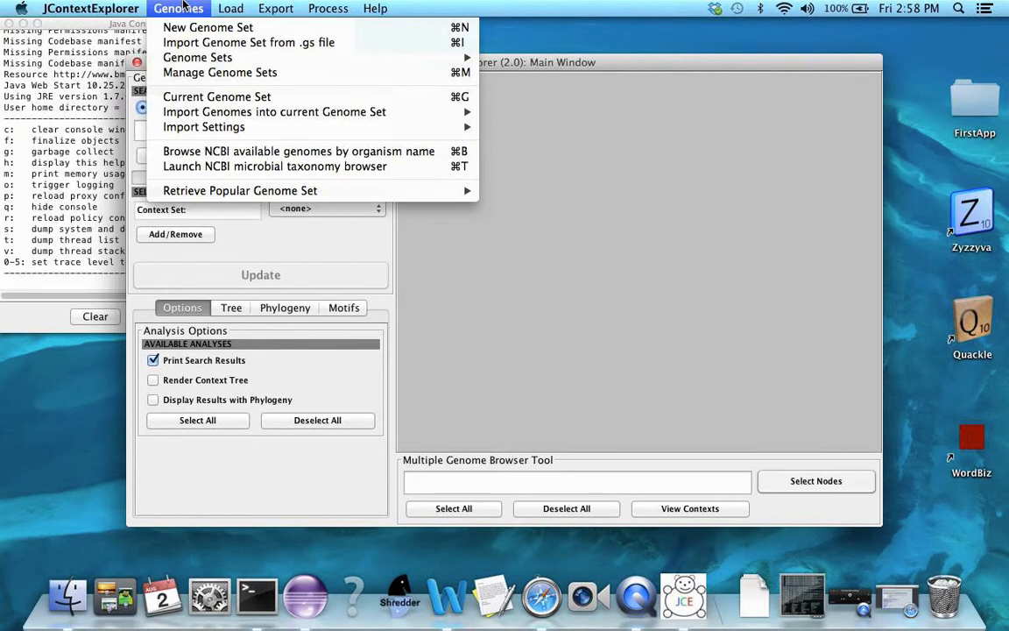
pyautogui.press('Down')
pyautogui.press('Down')
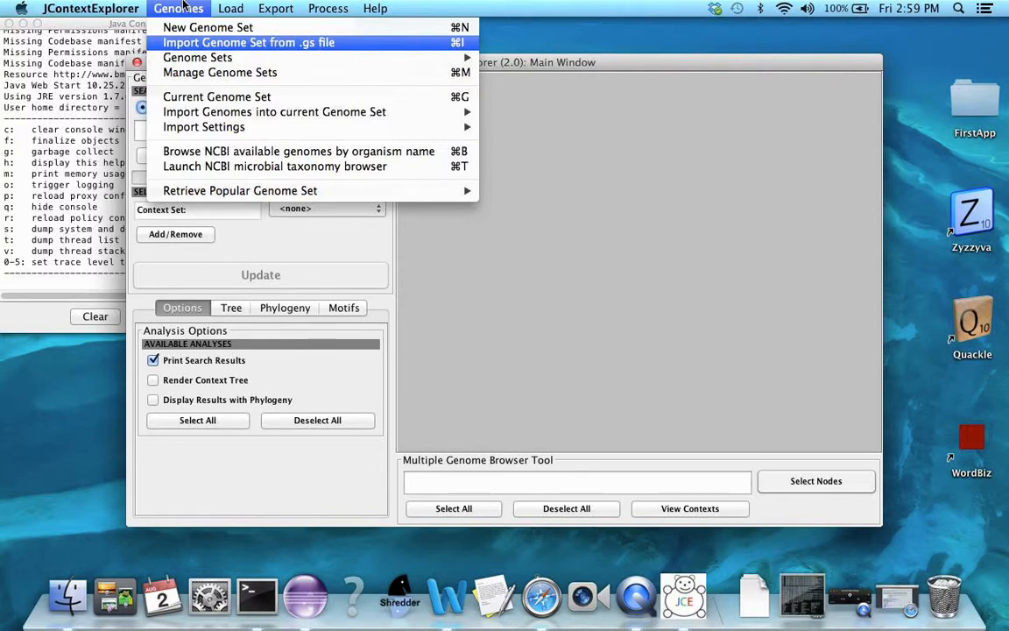
pyautogui.press('Return')
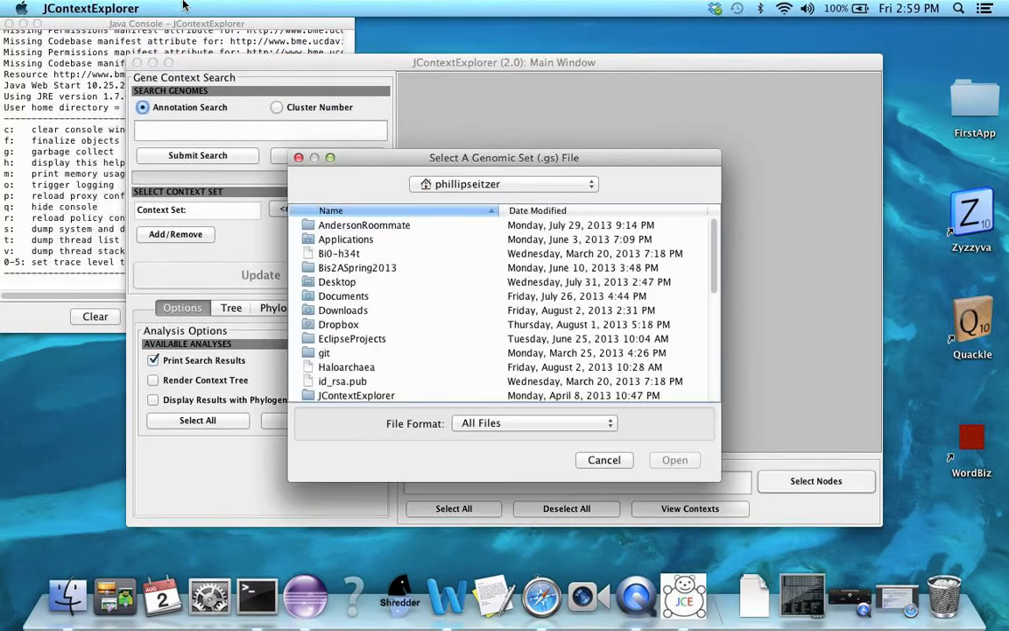
pyautogui.click(322, 313)
pyautogui.doubleClick(323, 313)
pyautogui.click(445, 211)
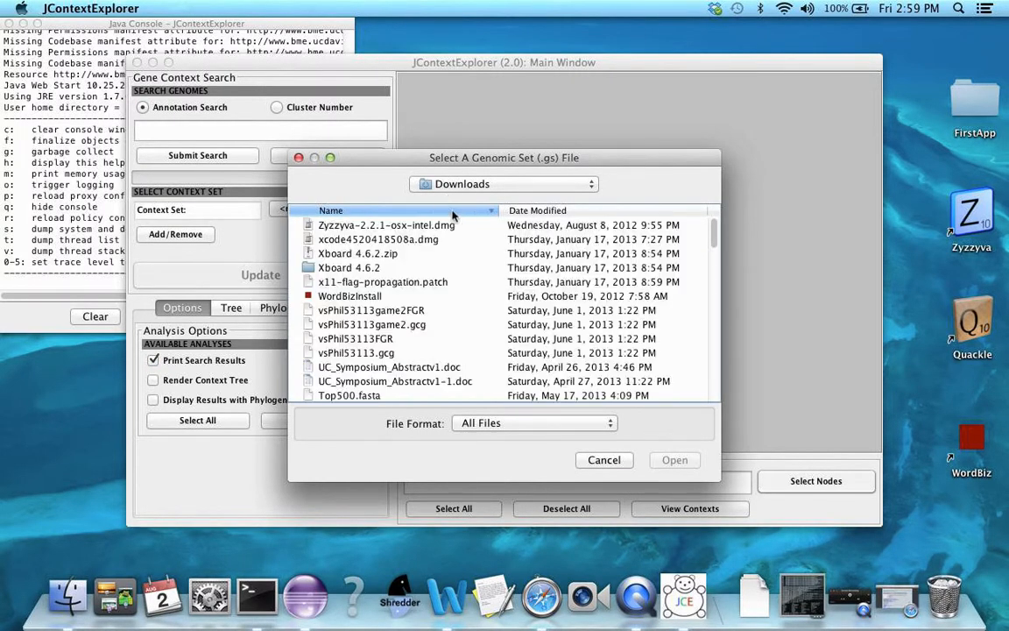
pyautogui.click(452, 212)
pyautogui.click(528, 211)
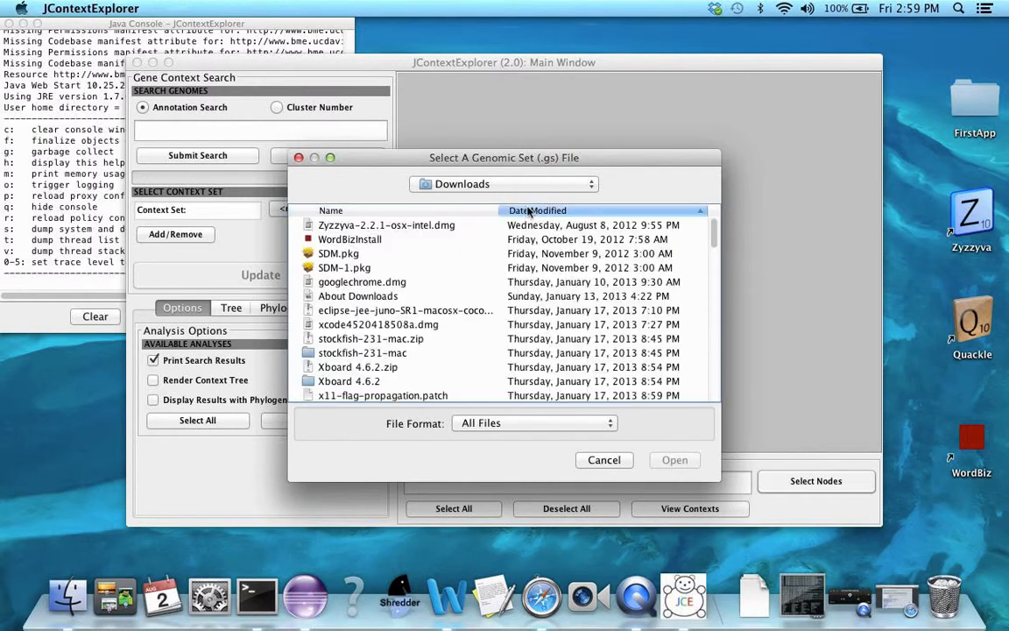
pyautogui.click(528, 211)
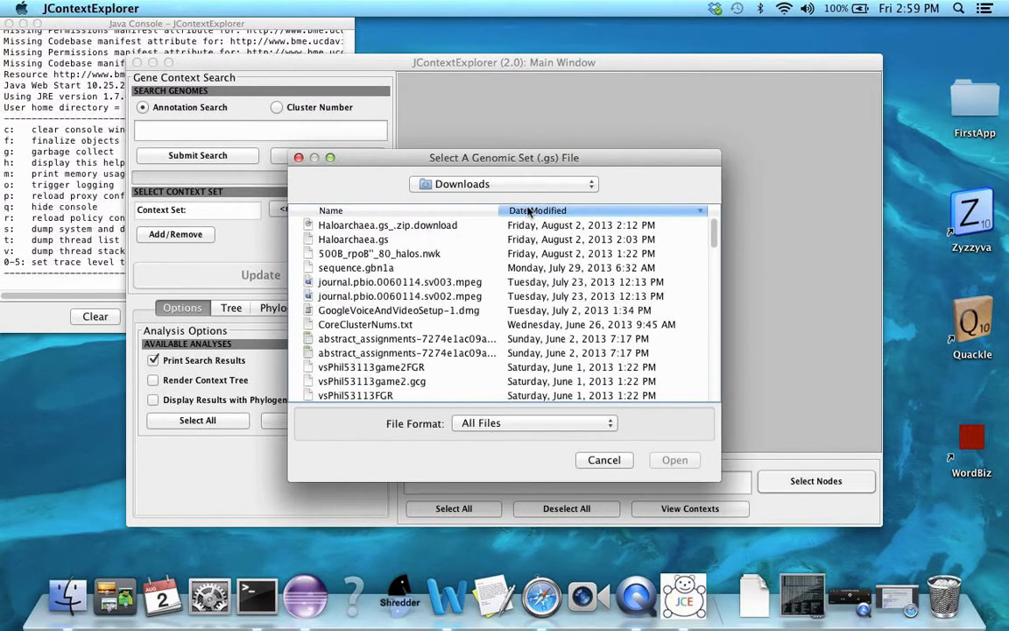
pyautogui.click(355, 241)
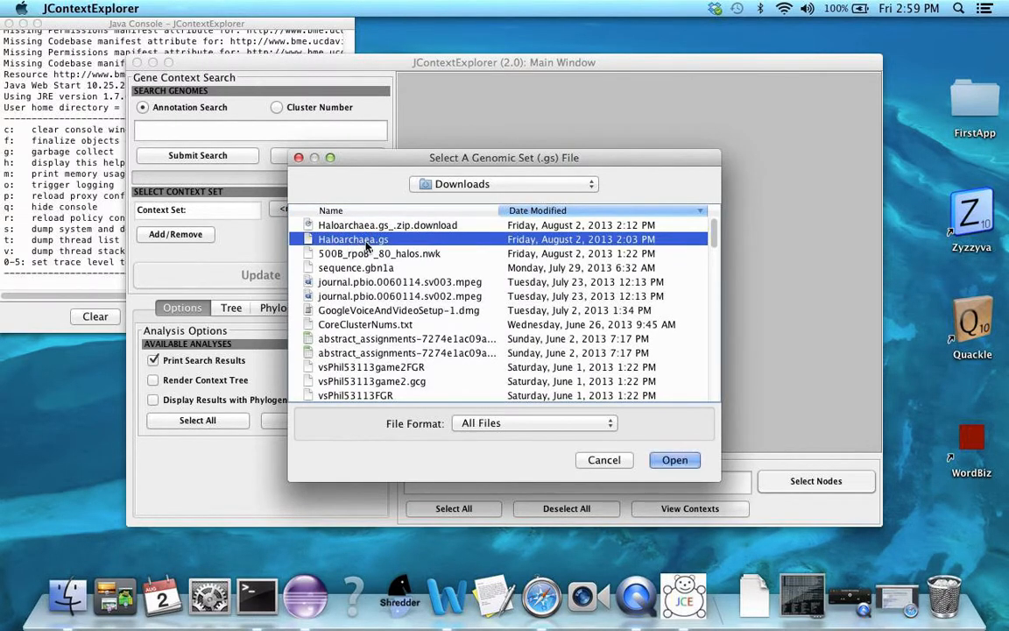
pyautogui.click(668, 459)
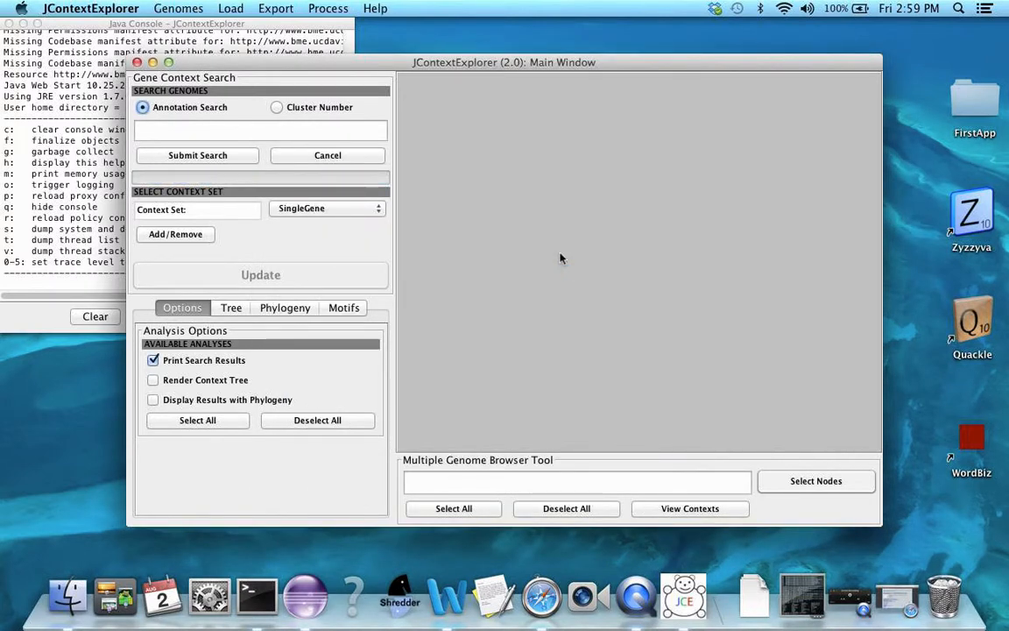
# Check which genome sets are loaded and which popular genome sets are available for retrieval.
pyautogui.click(185, 8)
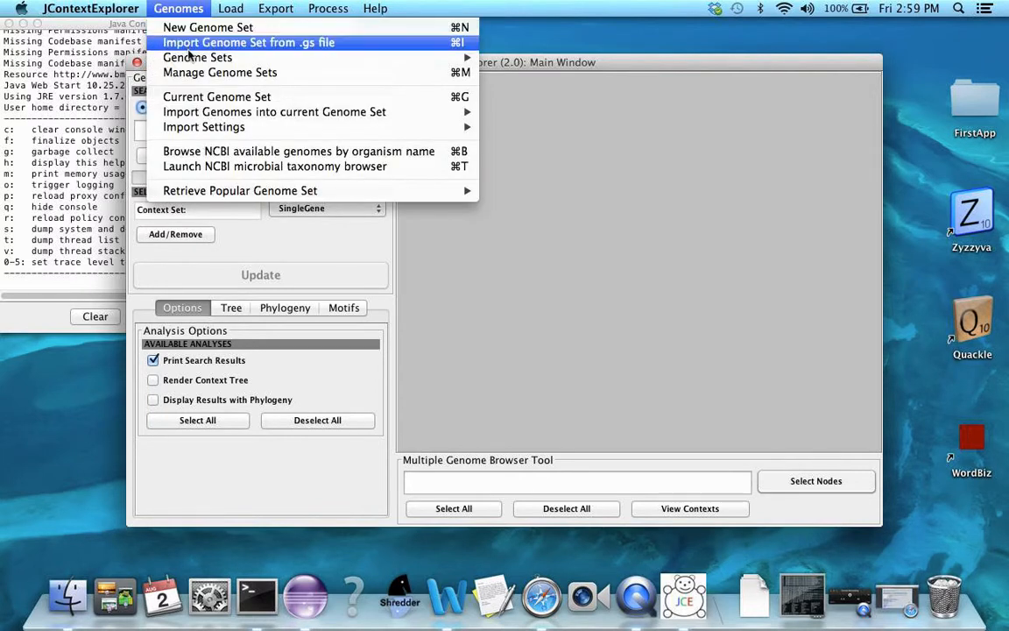
pyautogui.moveTo(198, 58)
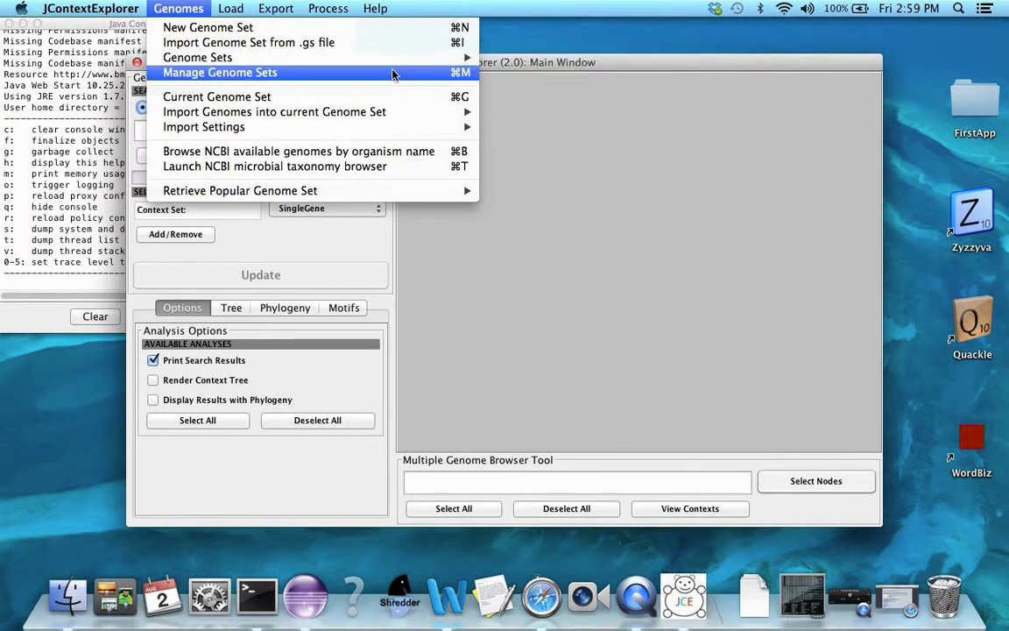
pyautogui.moveTo(390, 61)
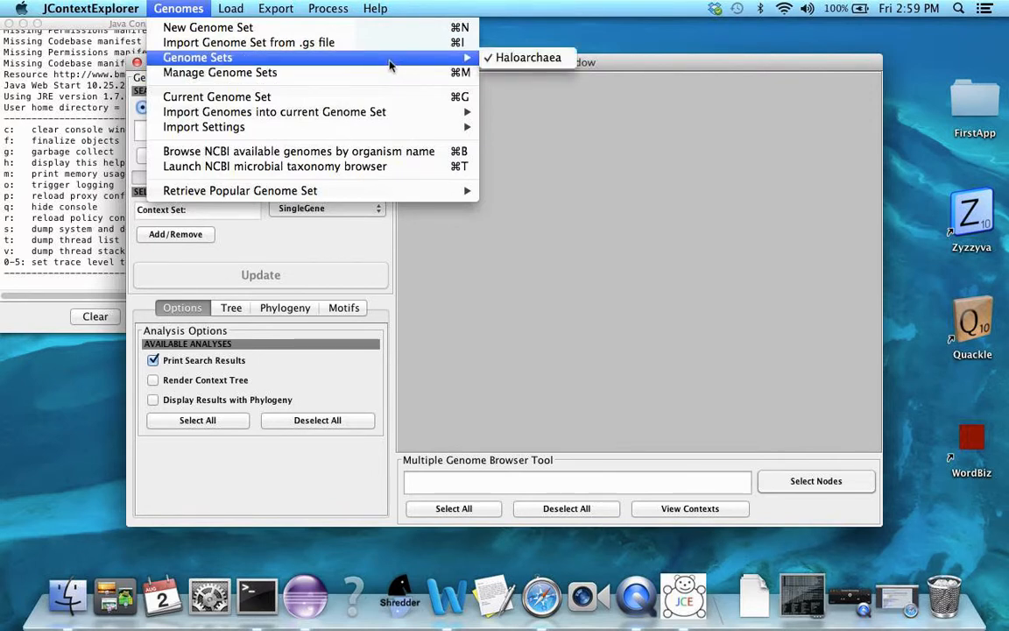
pyautogui.moveTo(290, 192)
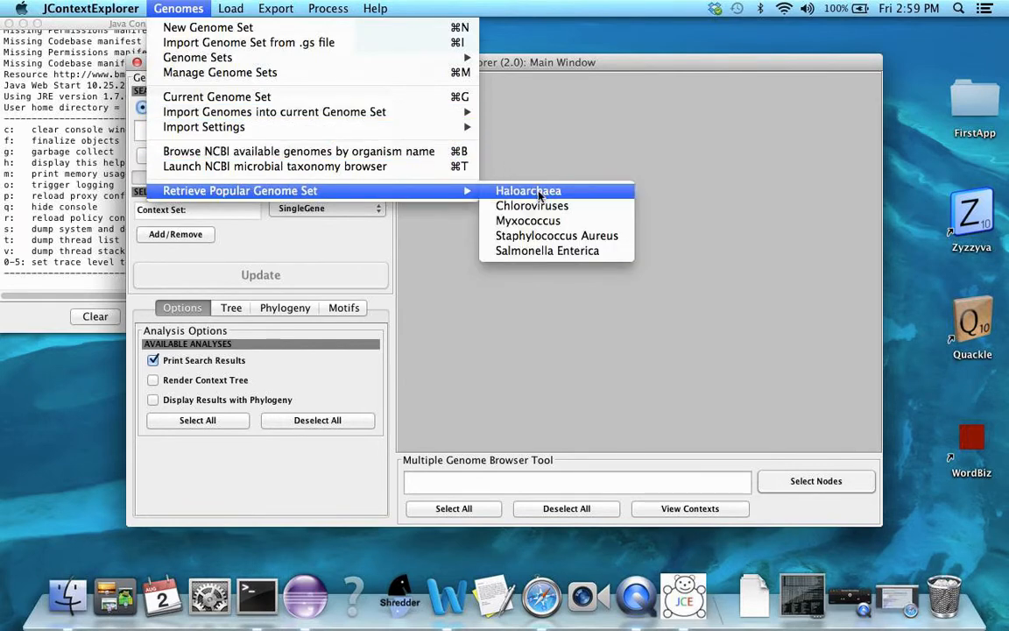
# View the current genome set's details and the sequences of the Haloarcula_argentinensis genome.
pyautogui.click(211, 99)
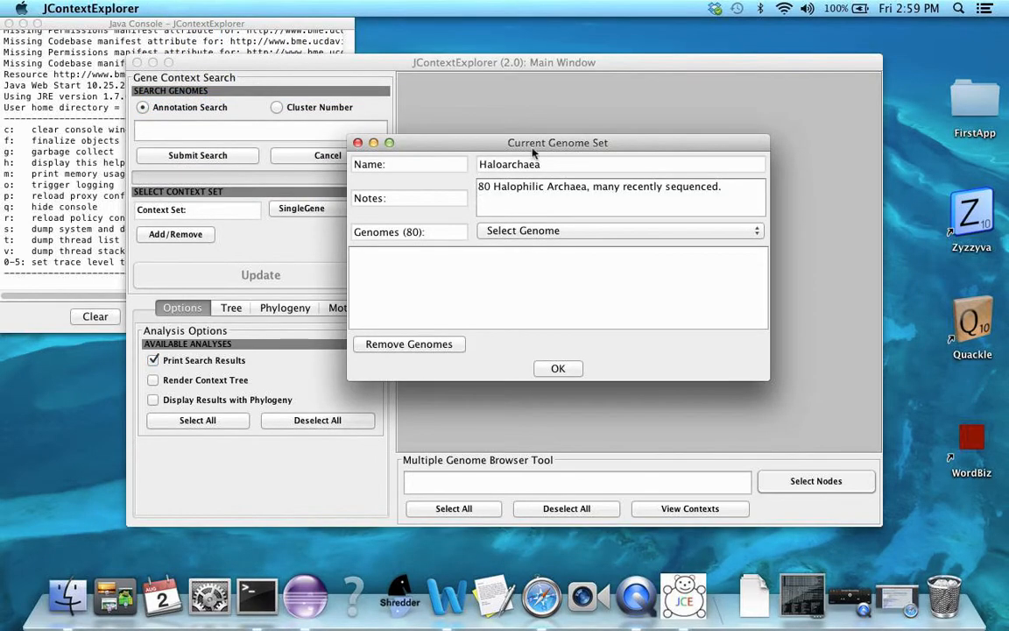
pyautogui.click(521, 231)
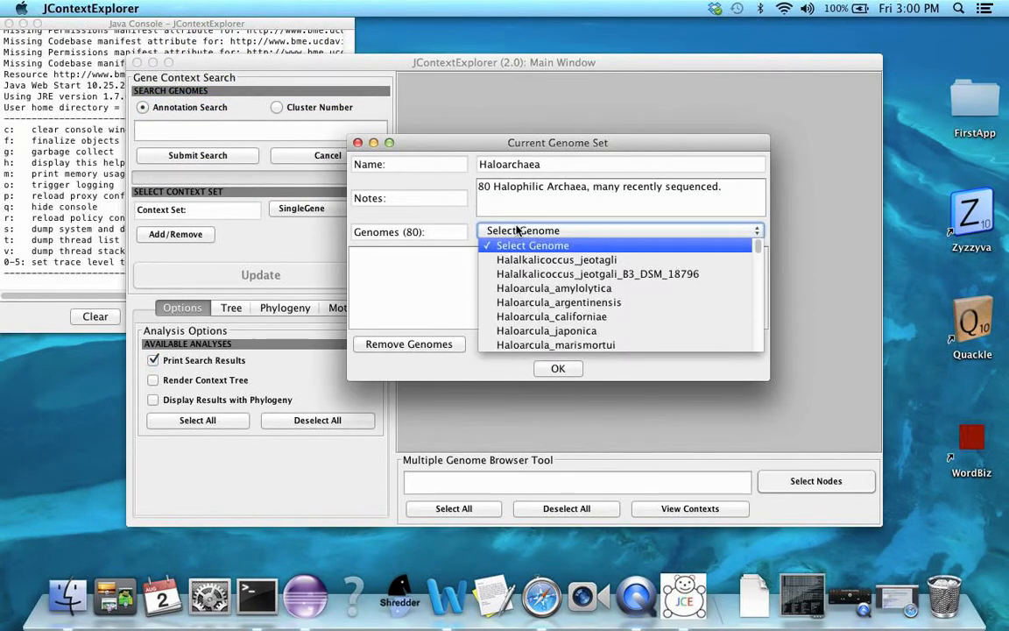
pyautogui.click(534, 303)
pyautogui.scroll(5, 533, 303)
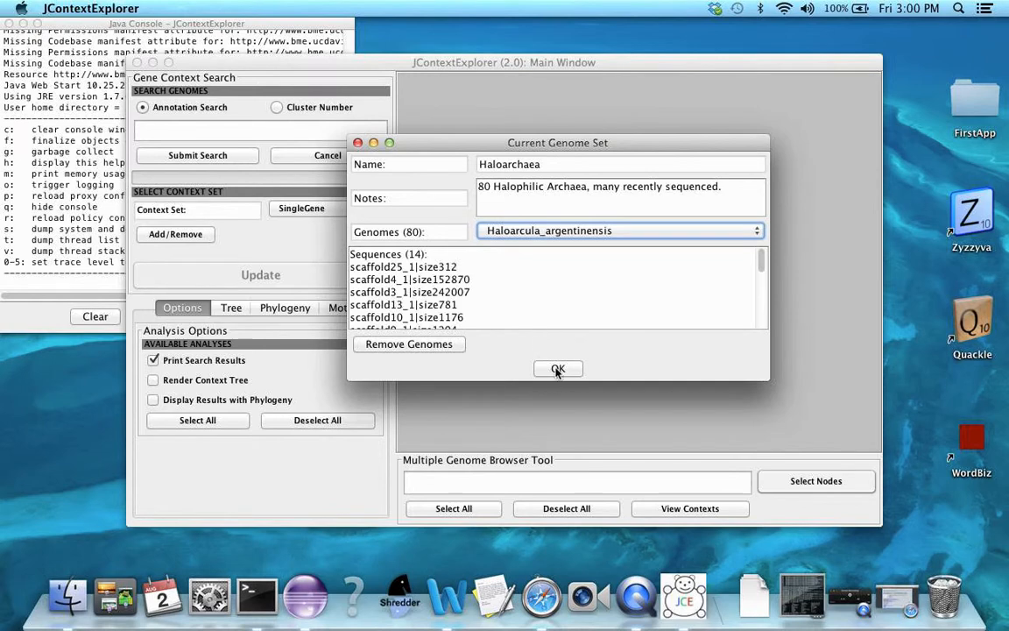
pyautogui.click(557, 367)
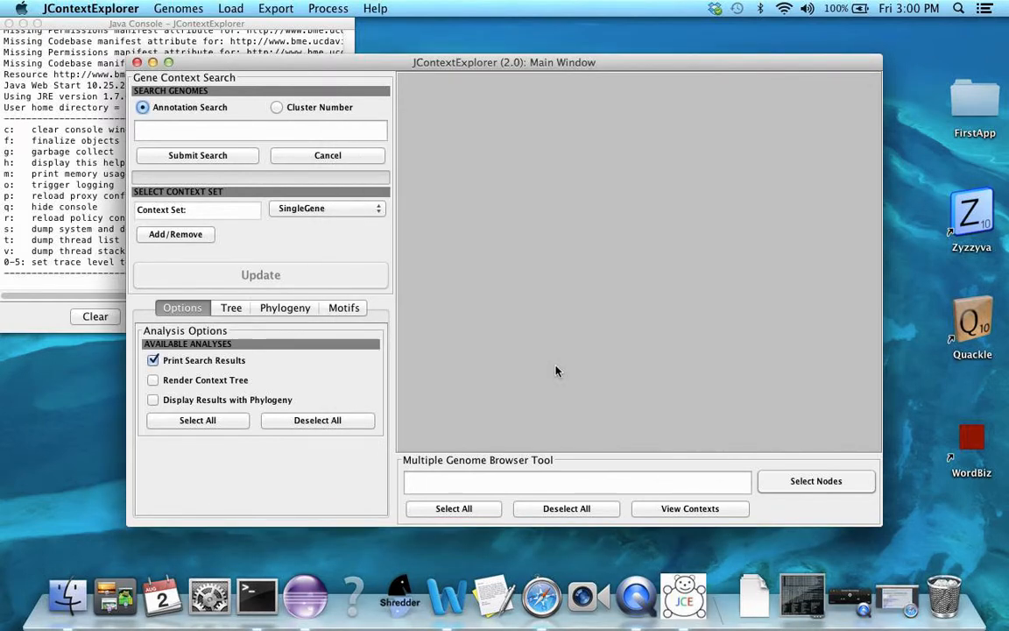
# Load the phylogenetic tree file 500B_rpoB''_80_halos.nwk from the Downloads folder.
pyautogui.click(296, 311)
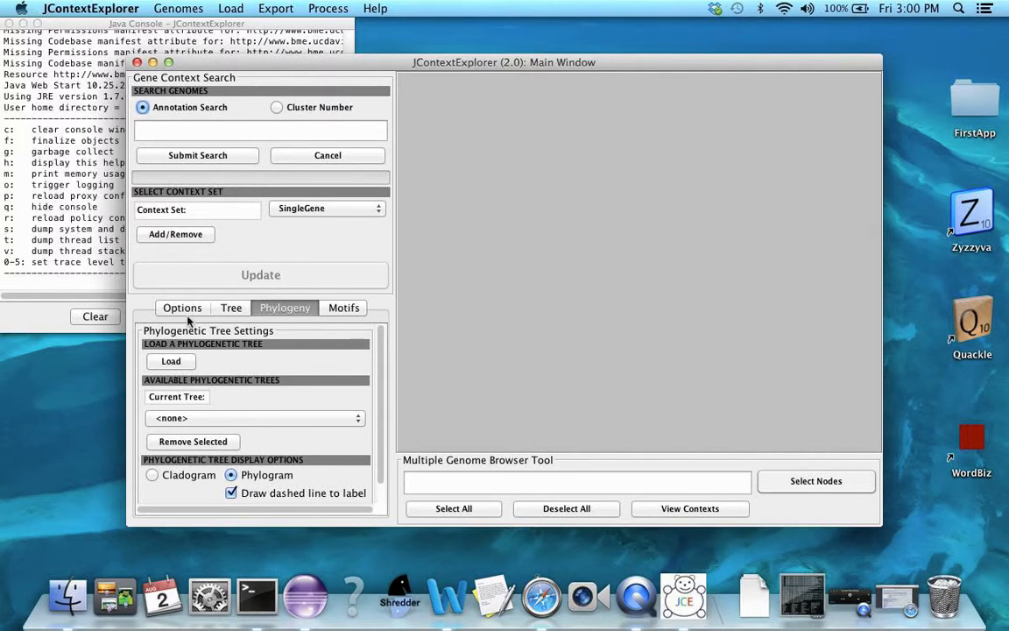
pyautogui.moveTo(302, 58); pyautogui.dragTo(282, 52)
pyautogui.click(231, 9)
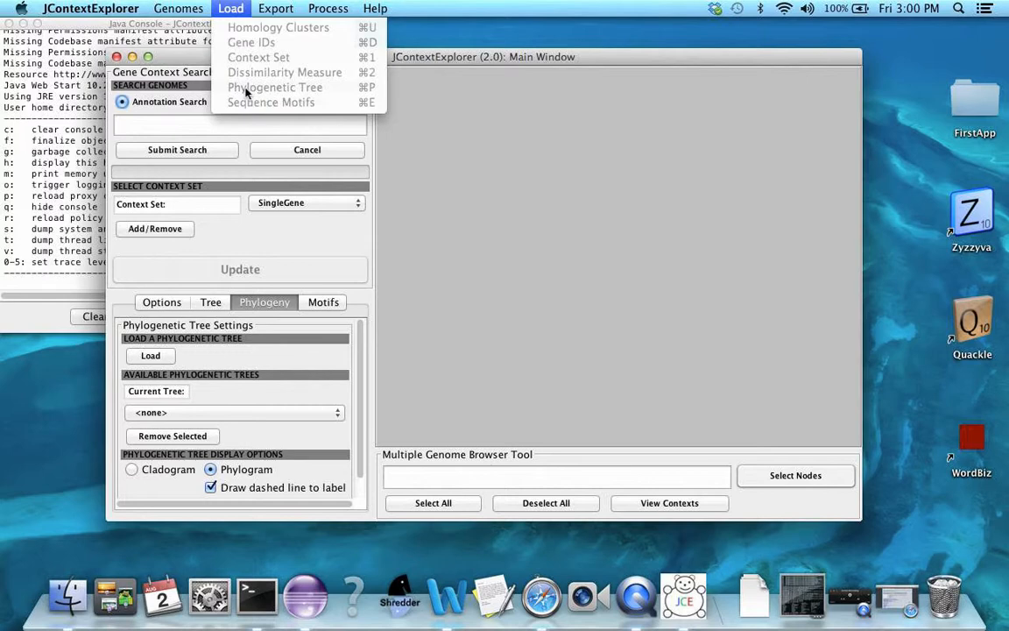
pyautogui.click(231, 9)
pyautogui.click(151, 356)
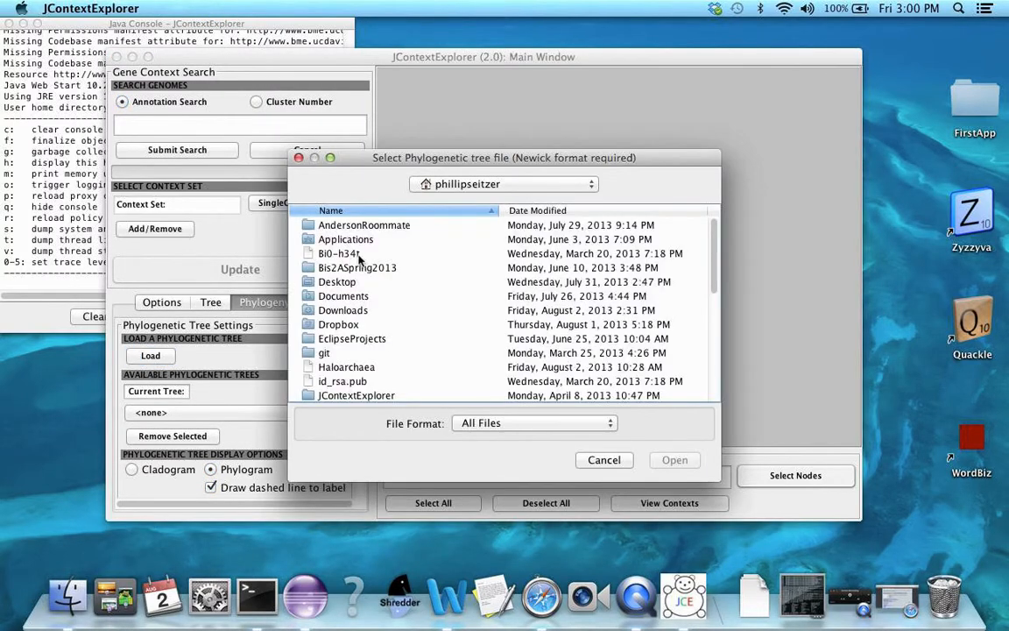
pyautogui.doubleClick(326, 310)
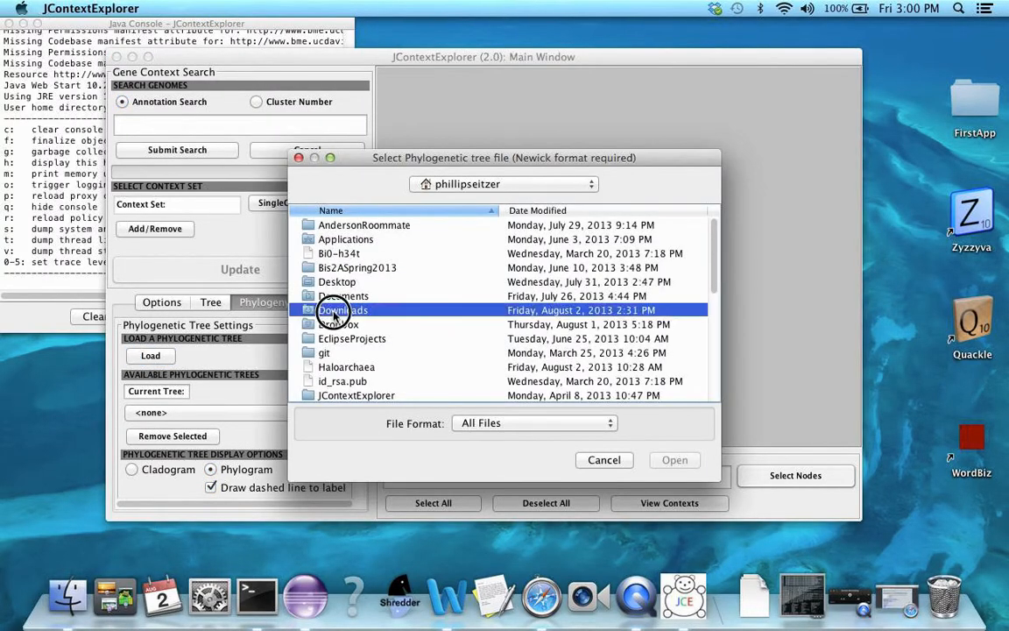
pyautogui.click(521, 210)
pyautogui.click(523, 210)
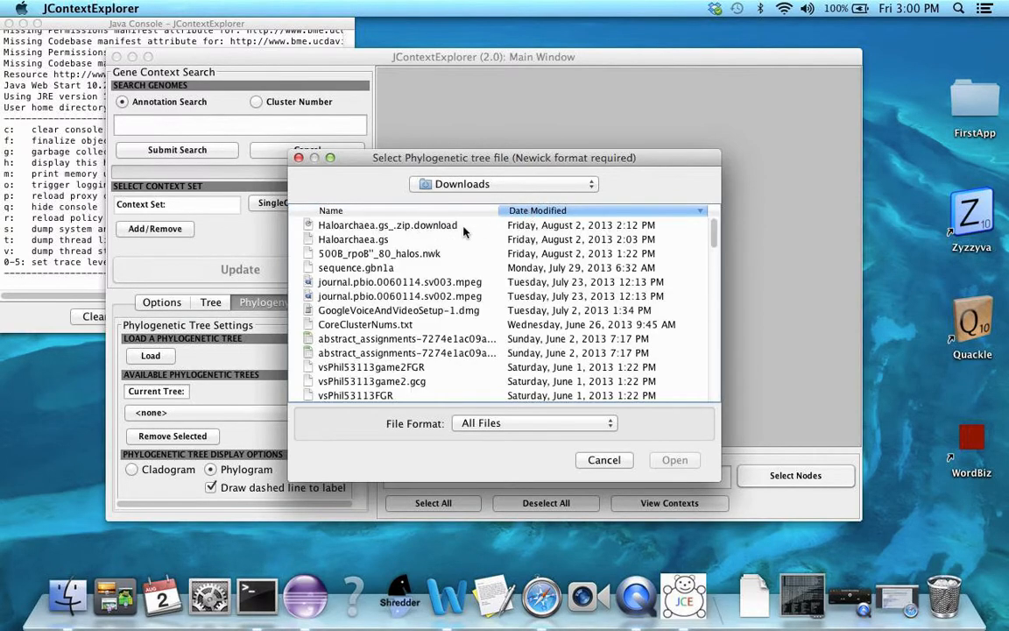
pyautogui.click(367, 256)
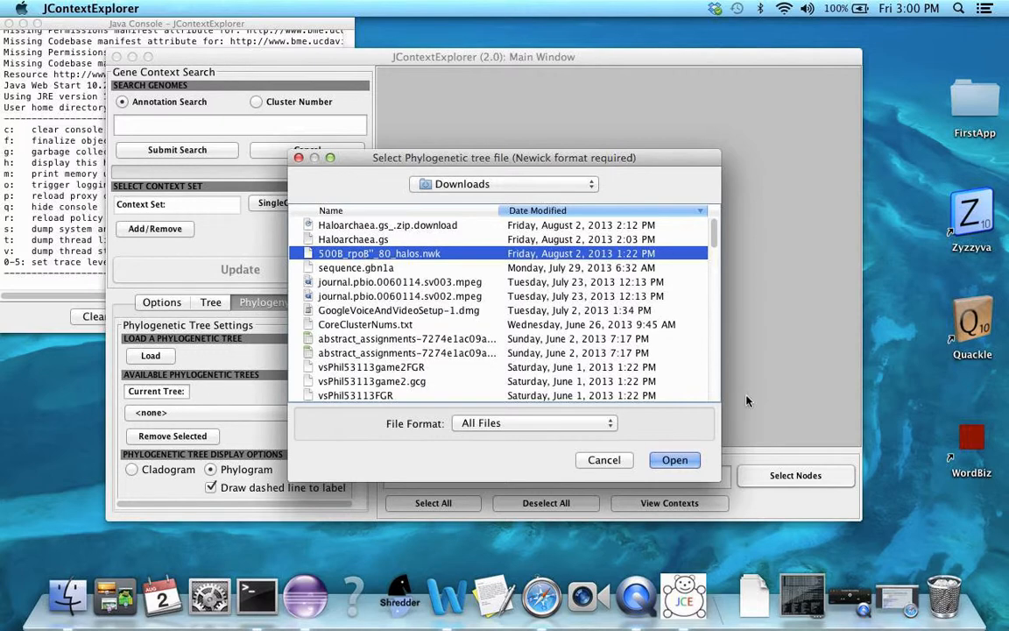
pyautogui.click(674, 460)
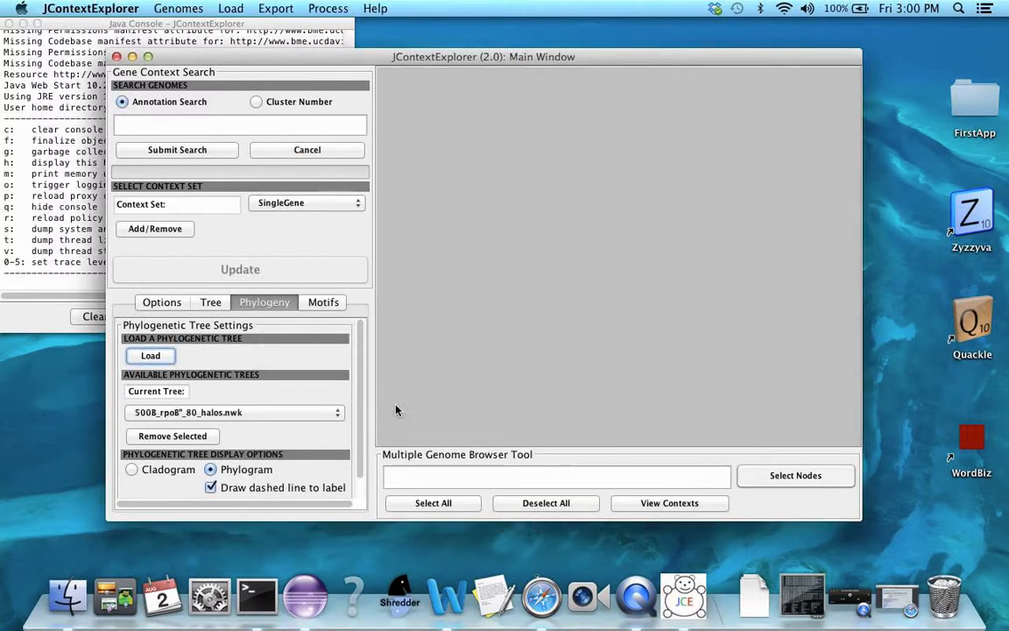
# Turn off the support values and the dashed line to label in the phylogenetic tree display options.
pyautogui.scroll(-1, 237, 416)
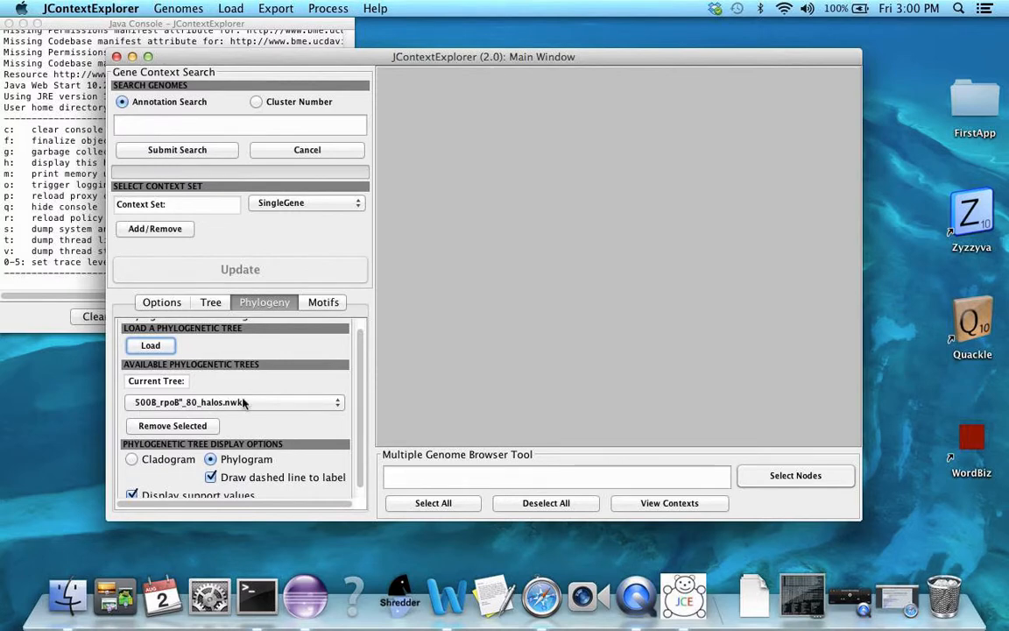
pyautogui.scroll(-1, 243, 402)
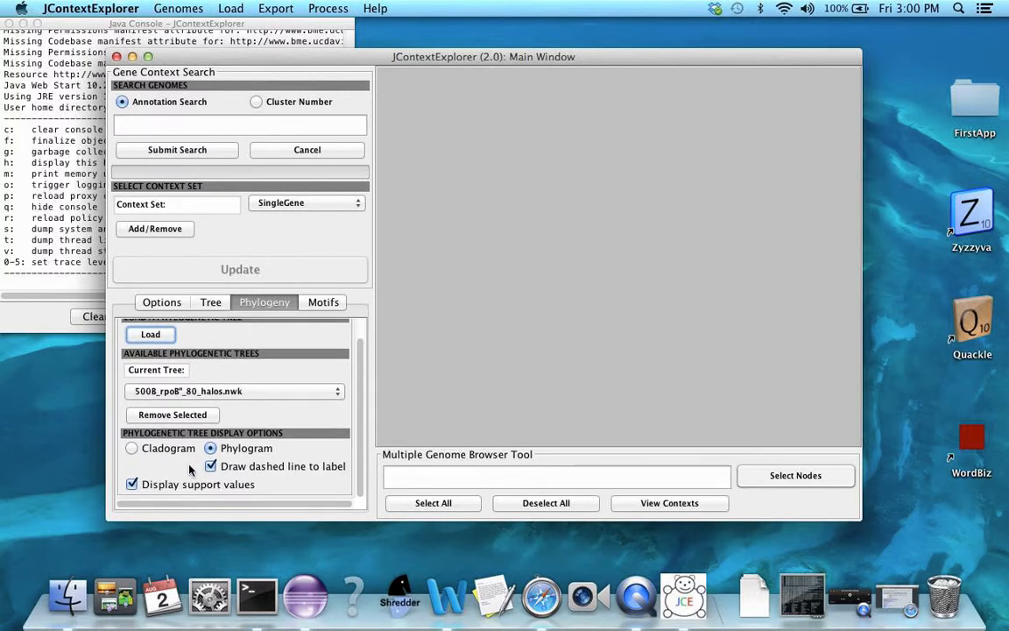
pyautogui.click(163, 483)
pyautogui.click(264, 470)
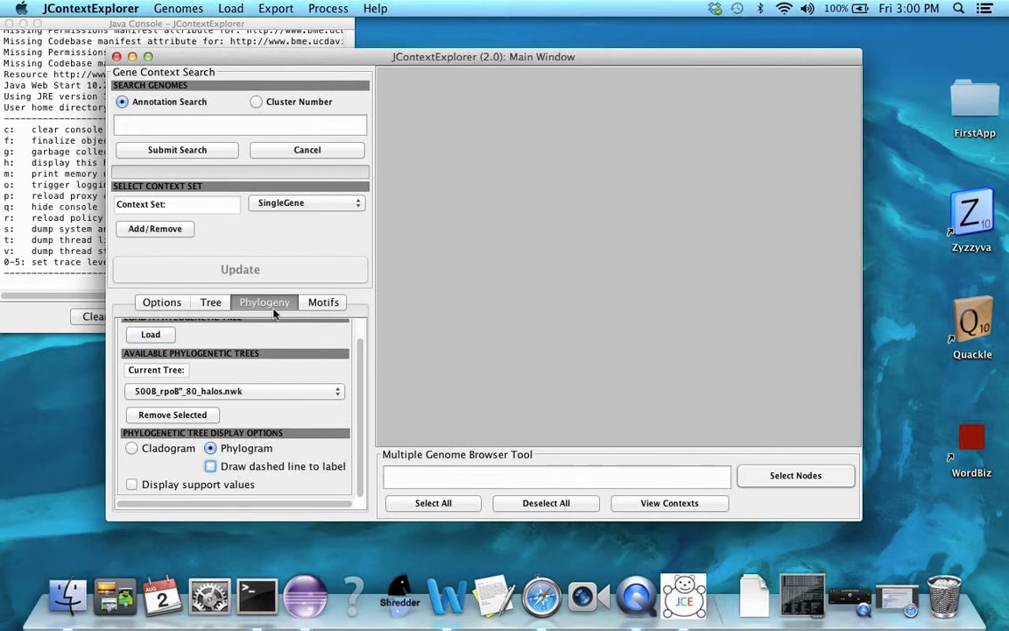
# Open the sequence motif manager and name the new motif Promoter.
pyautogui.click(323, 303)
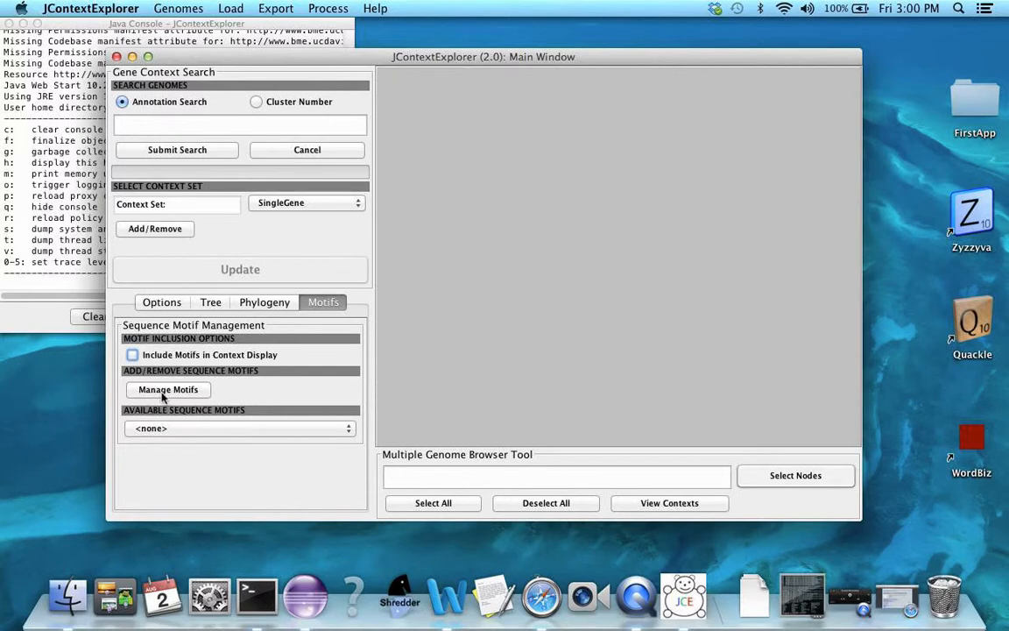
pyautogui.click(231, 8)
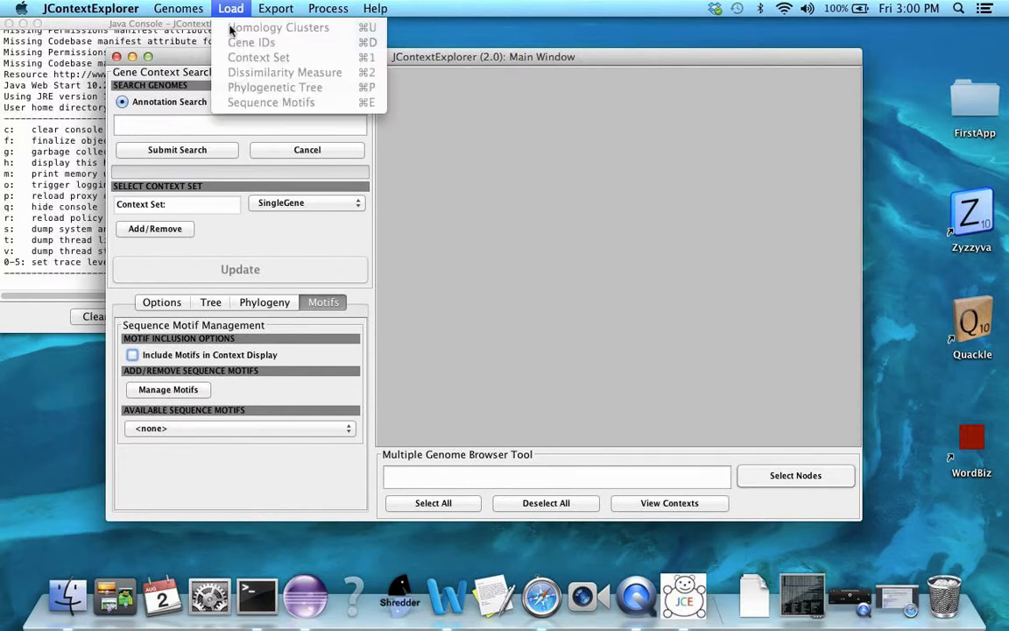
pyautogui.click(223, 6)
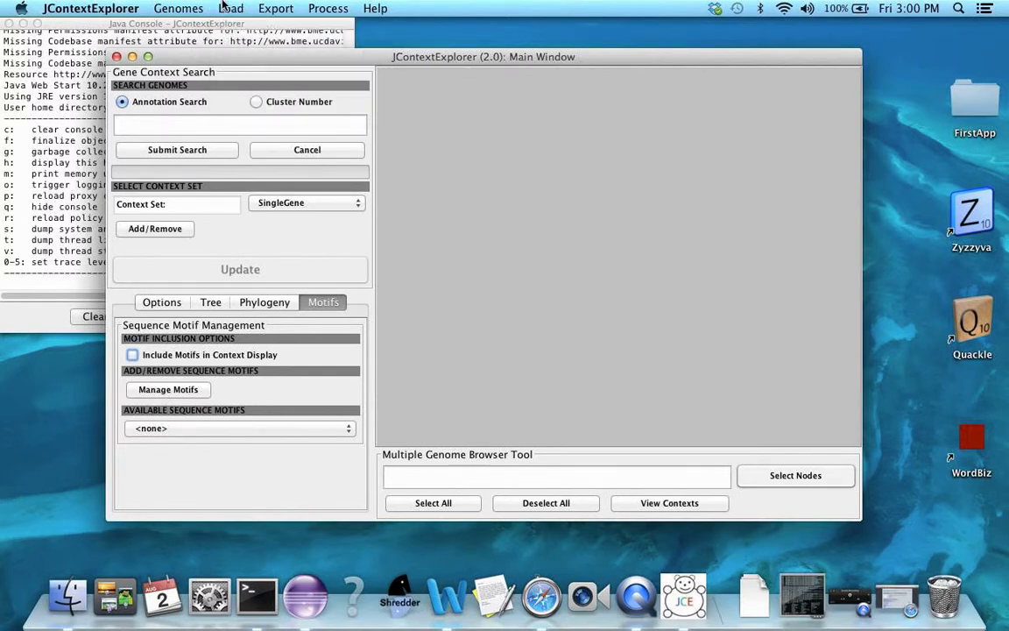
pyautogui.click(162, 389)
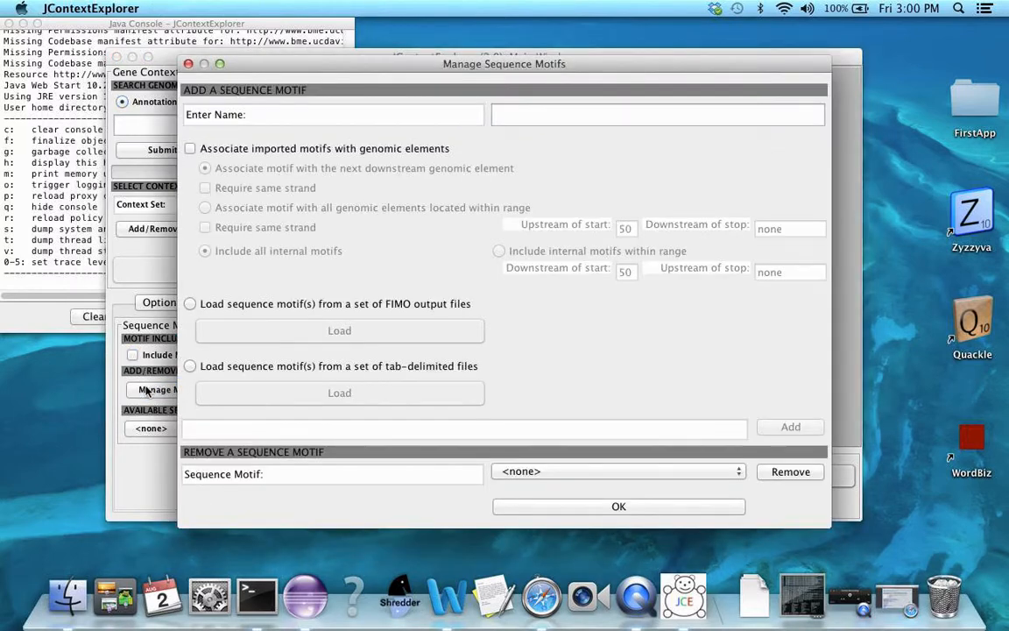
pyautogui.click(518, 111)
pyautogui.write('P')
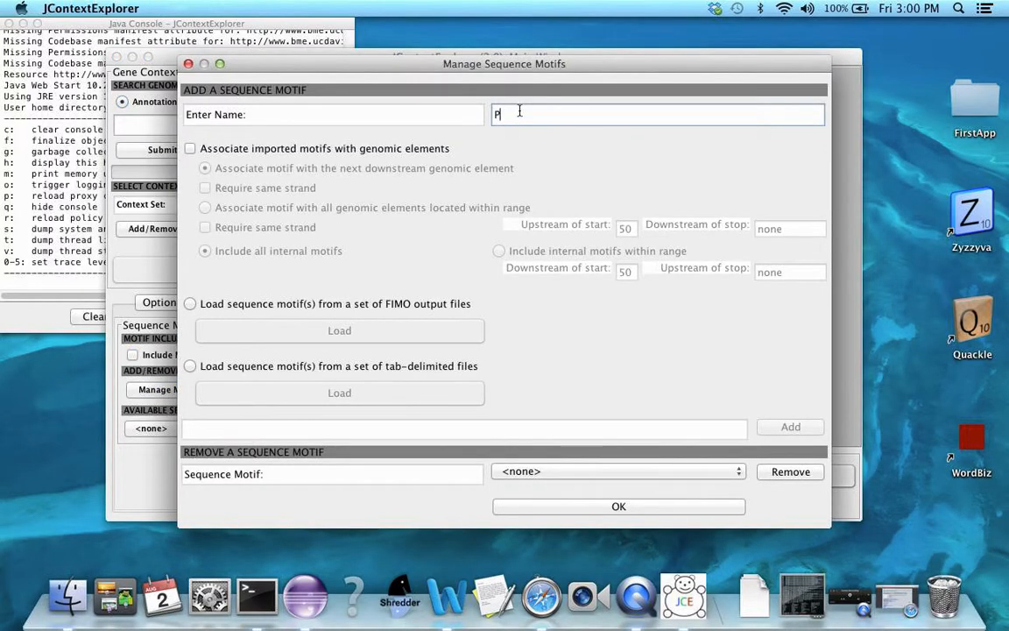
pyautogui.write('romoter')
# Load the Promoter motif's FIMO output files from the BRE-TATA folder in Downloads and add the motif to the genomic working set.
pyautogui.click(438, 309)
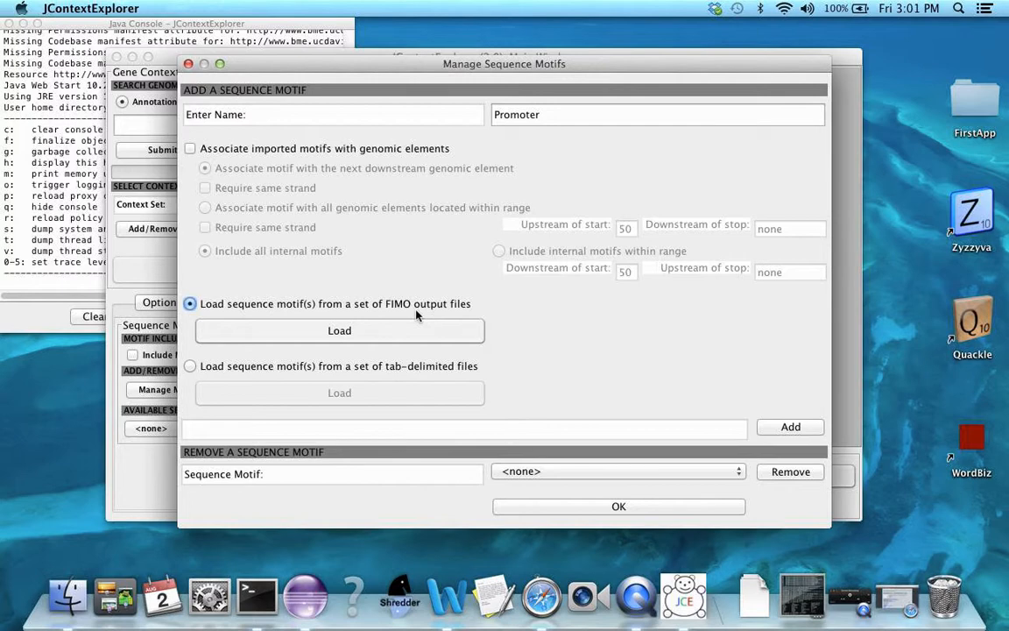
pyautogui.click(374, 331)
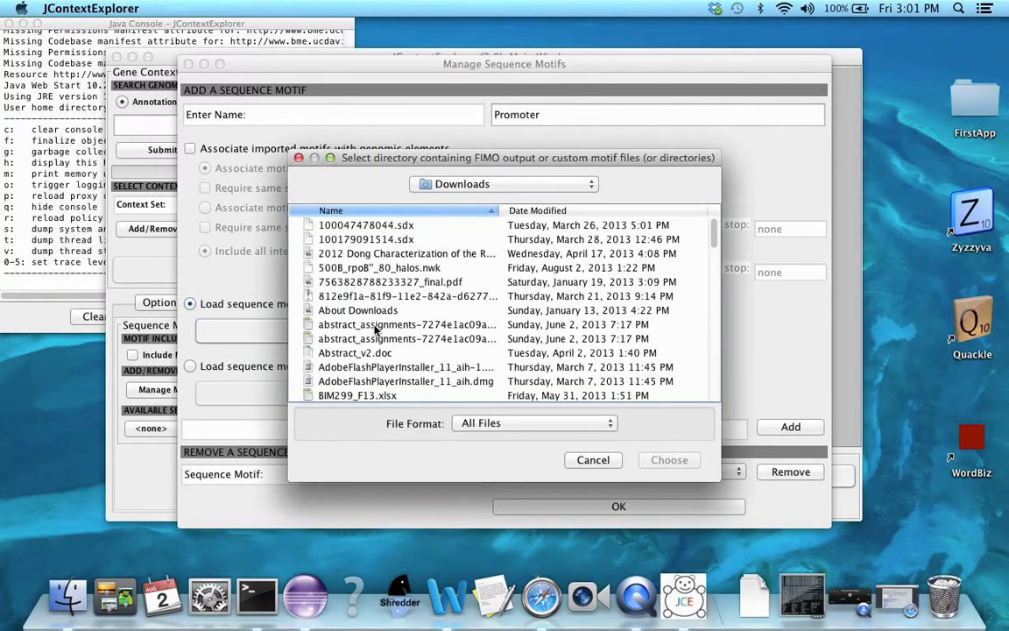
pyautogui.click(450, 213)
pyautogui.click(450, 213)
pyautogui.scroll(-6, 394, 320)
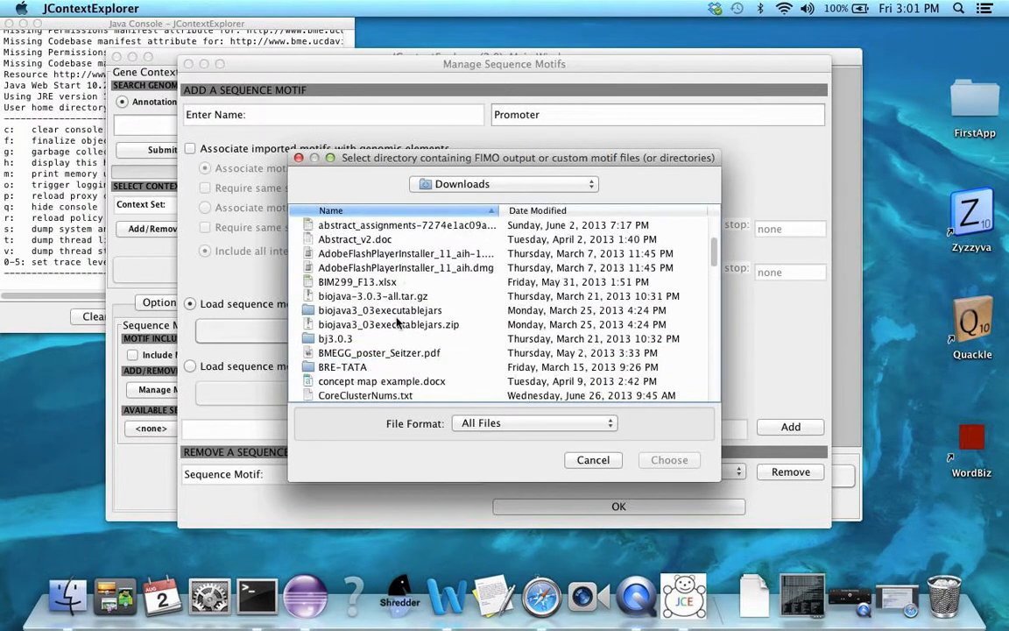
pyautogui.click(331, 297)
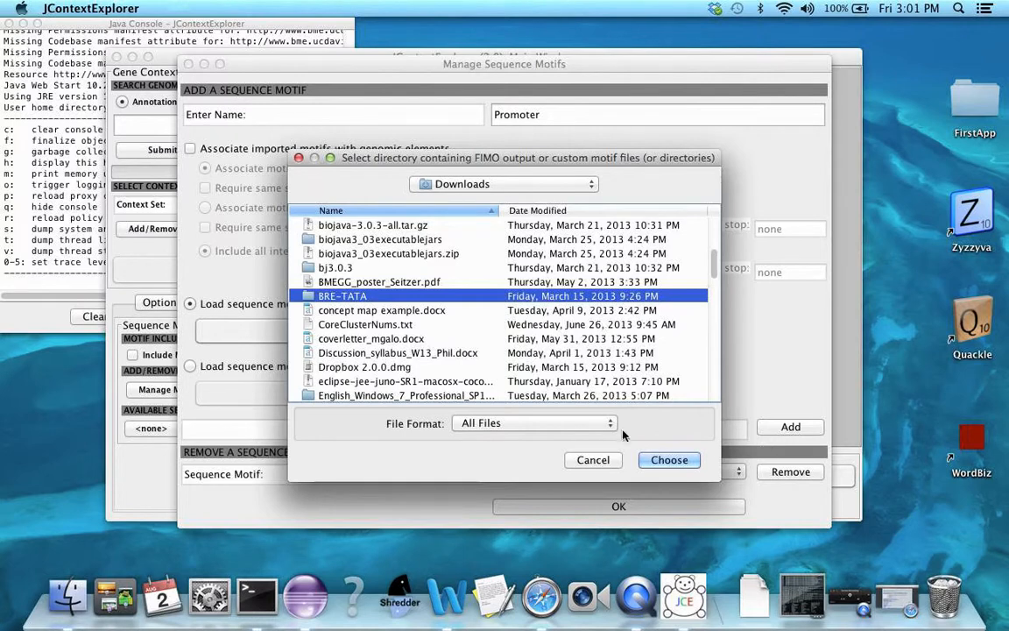
pyautogui.click(688, 461)
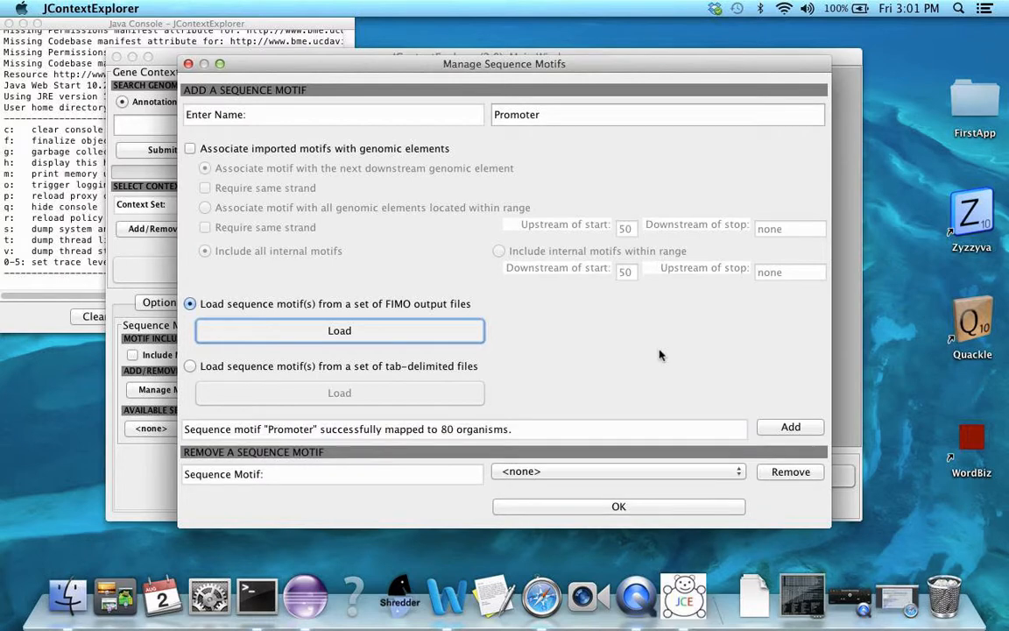
pyautogui.click(791, 426)
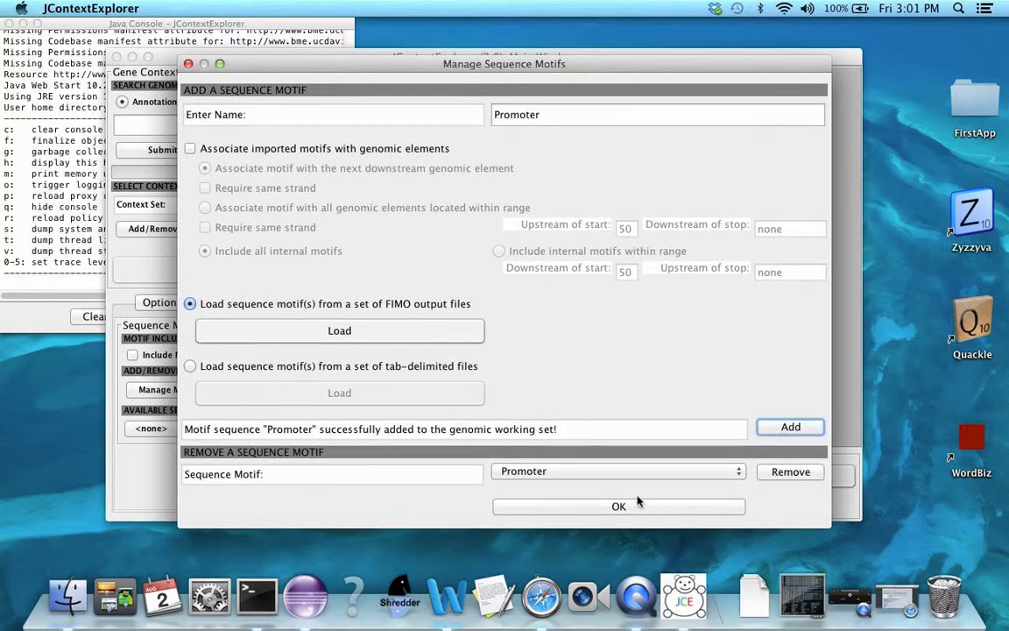
pyautogui.click(610, 505)
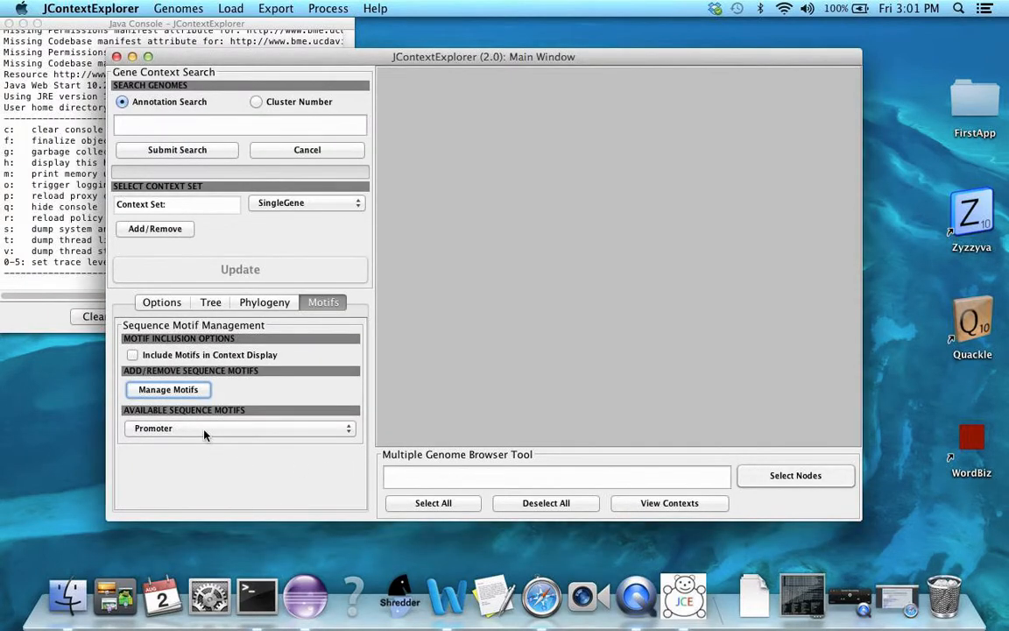
# Review the loaded phylogenetic tree and the current genome set's details.
pyautogui.click(261, 302)
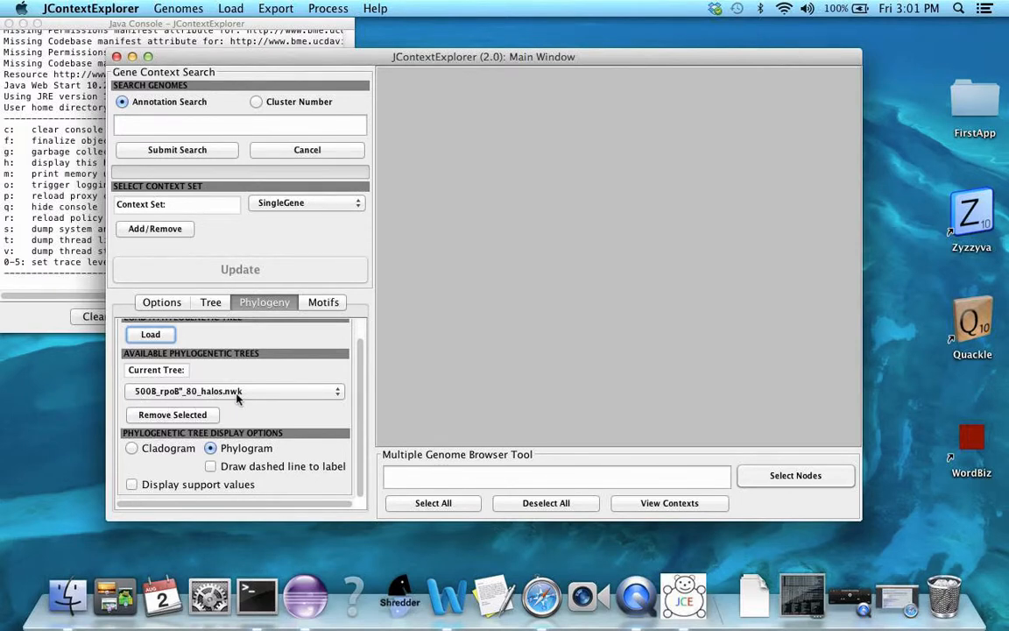
pyautogui.press('super+g')
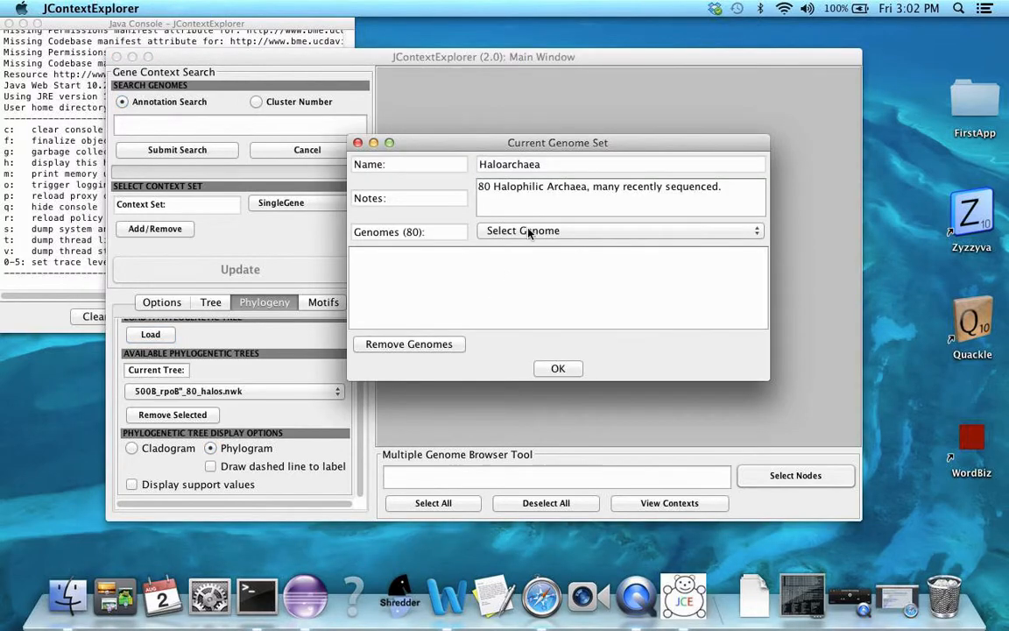
pyautogui.click(553, 367)
pyautogui.click(238, 125)
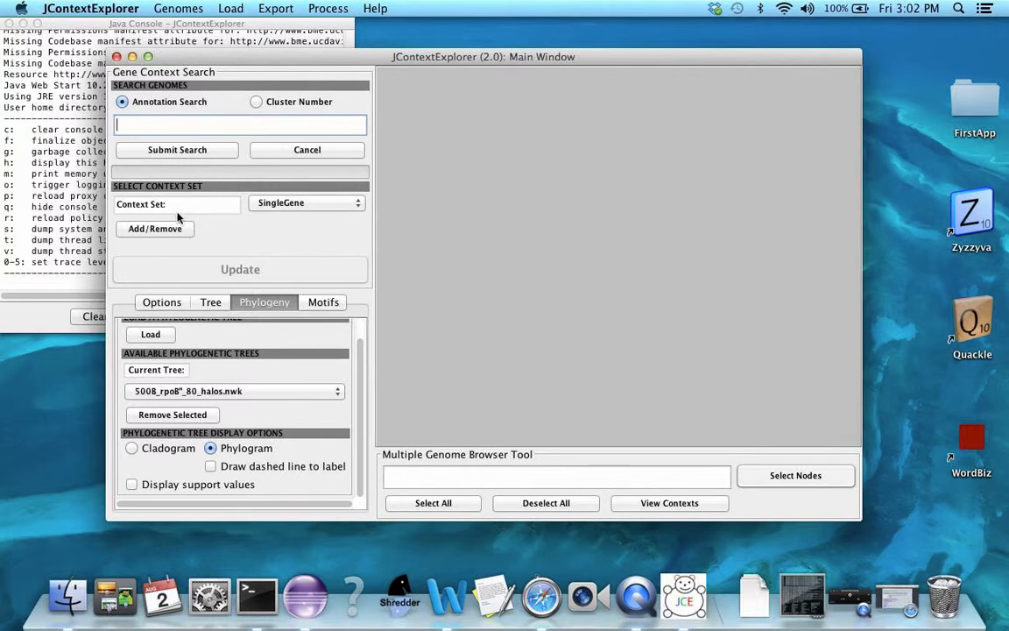
# Start a new context set named Operons that groups genes based on intergenic distance.
pyautogui.click(149, 233)
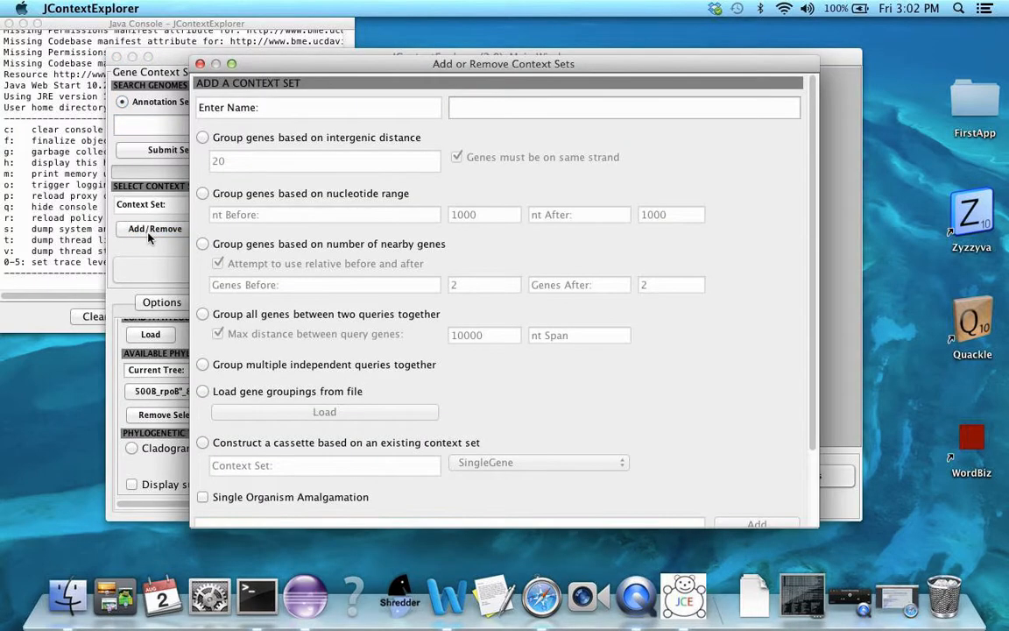
pyautogui.click(320, 138)
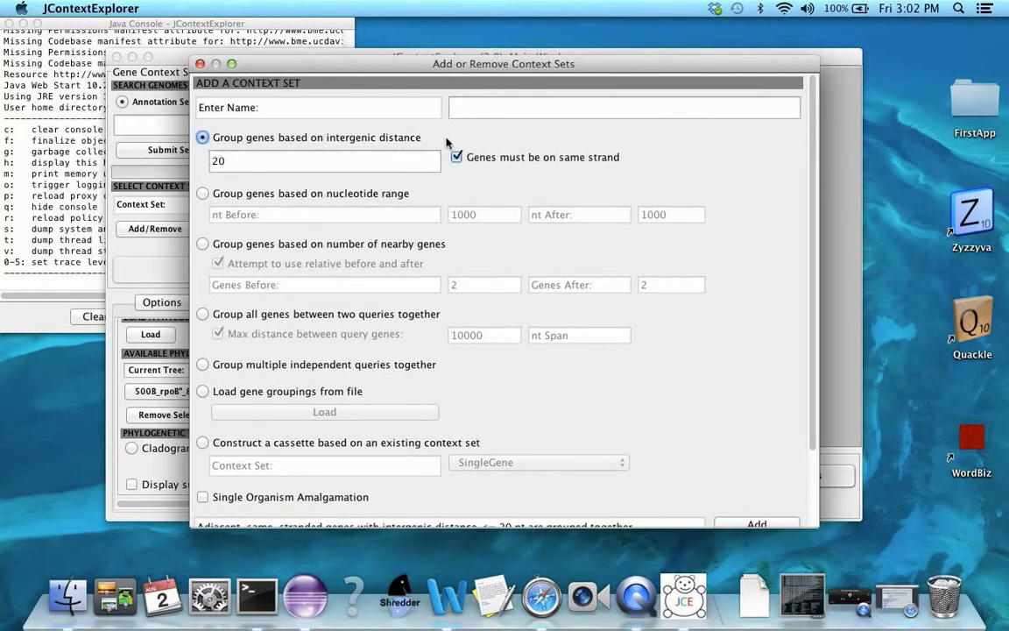
pyautogui.click(489, 108)
pyautogui.write('Operons')
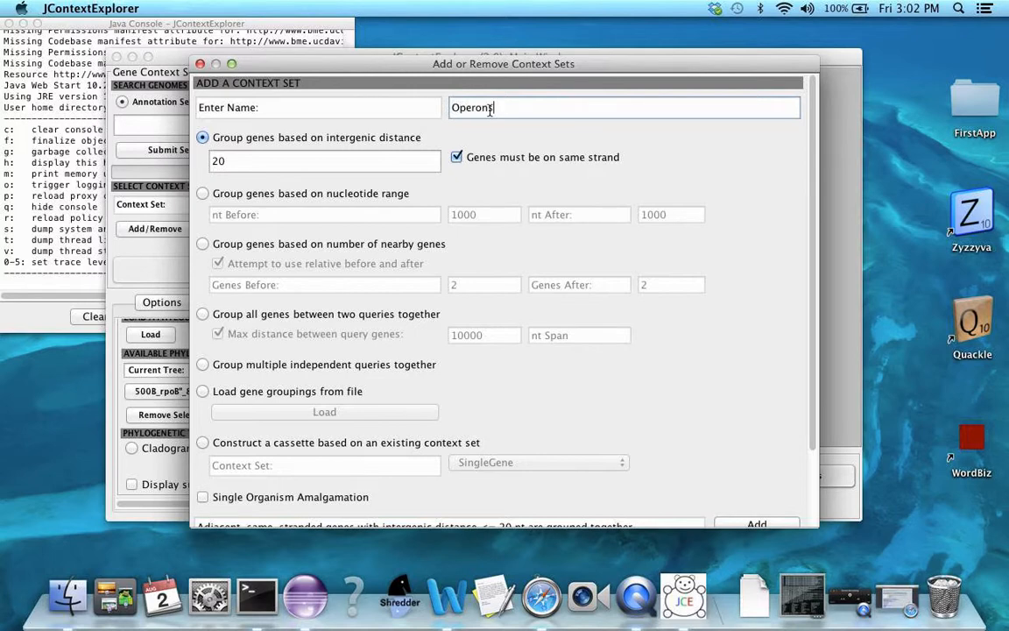
# Set the intergenic distance to 50 and add the Operons context set.
pyautogui.click(295, 160)
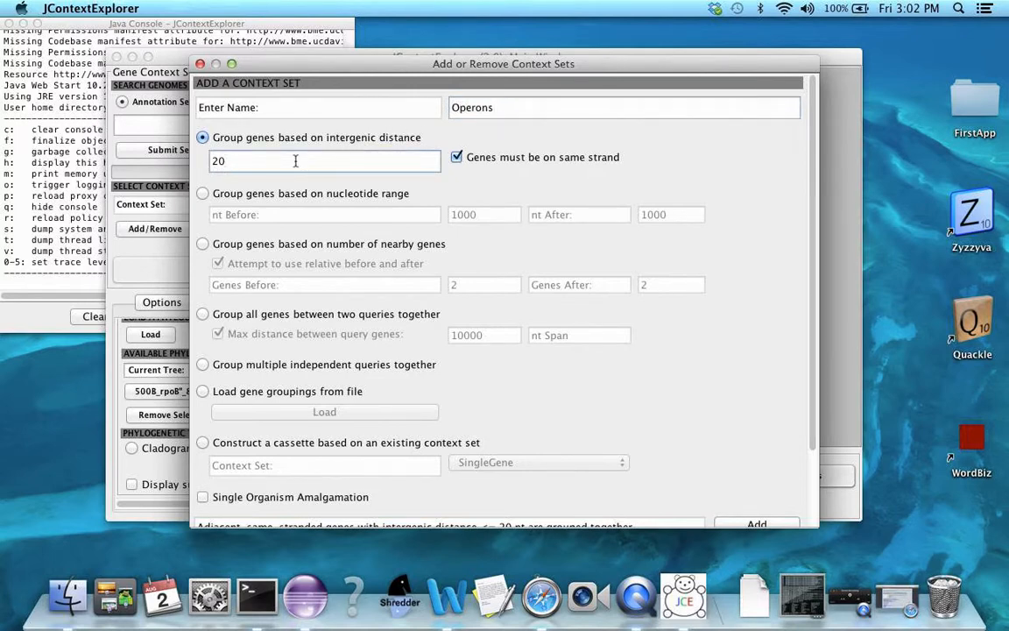
pyautogui.press('BackSpace')
pyautogui.press('BackSpace')
pyautogui.write('50')
pyautogui.scroll(-3, 543, 254)
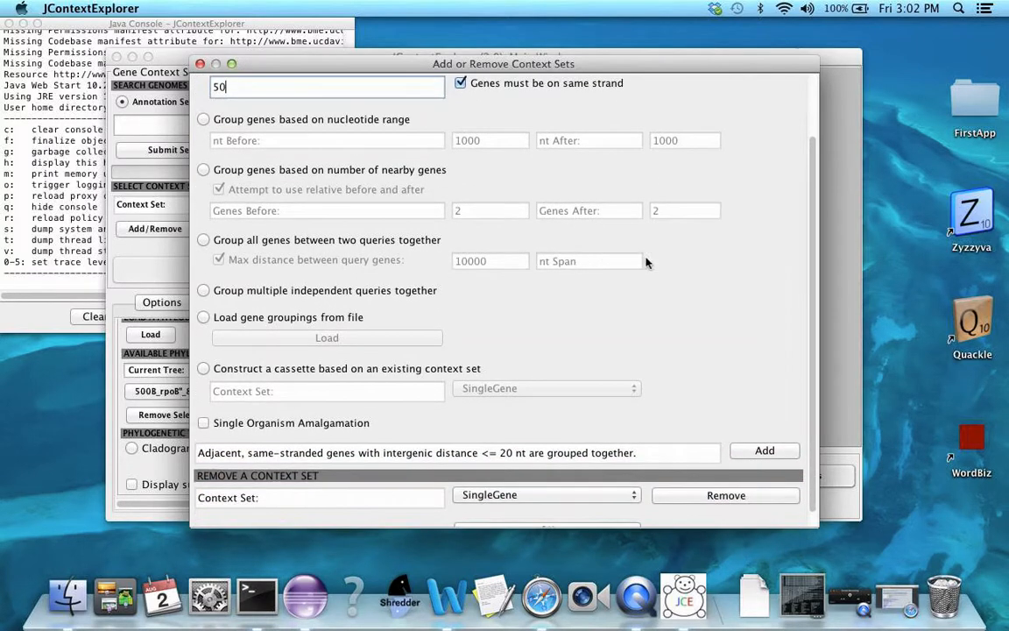
pyautogui.click(749, 450)
pyautogui.scroll(-1, 502, 373)
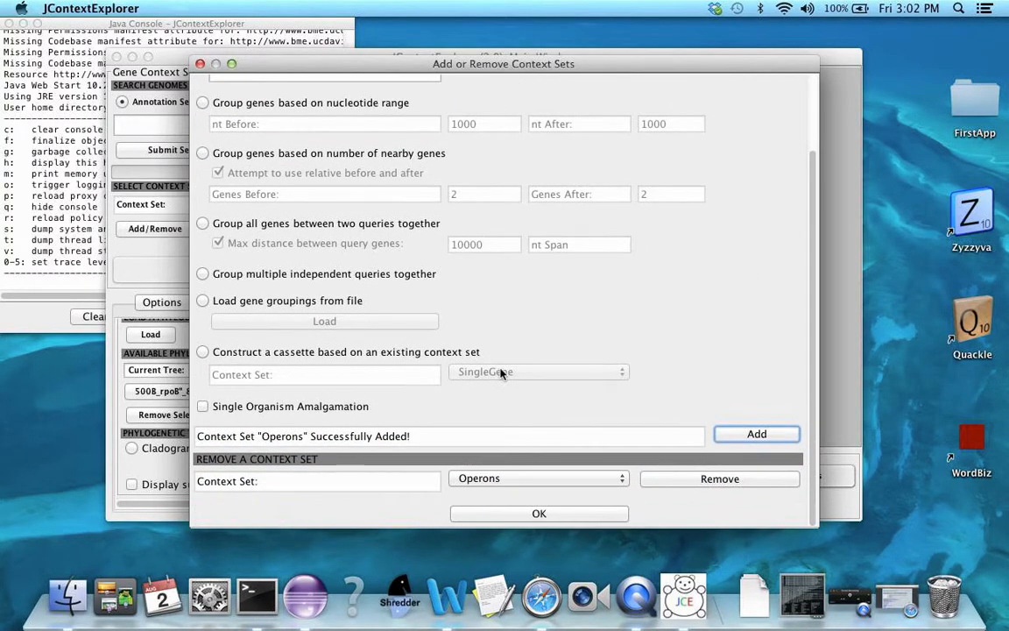
pyautogui.click(536, 513)
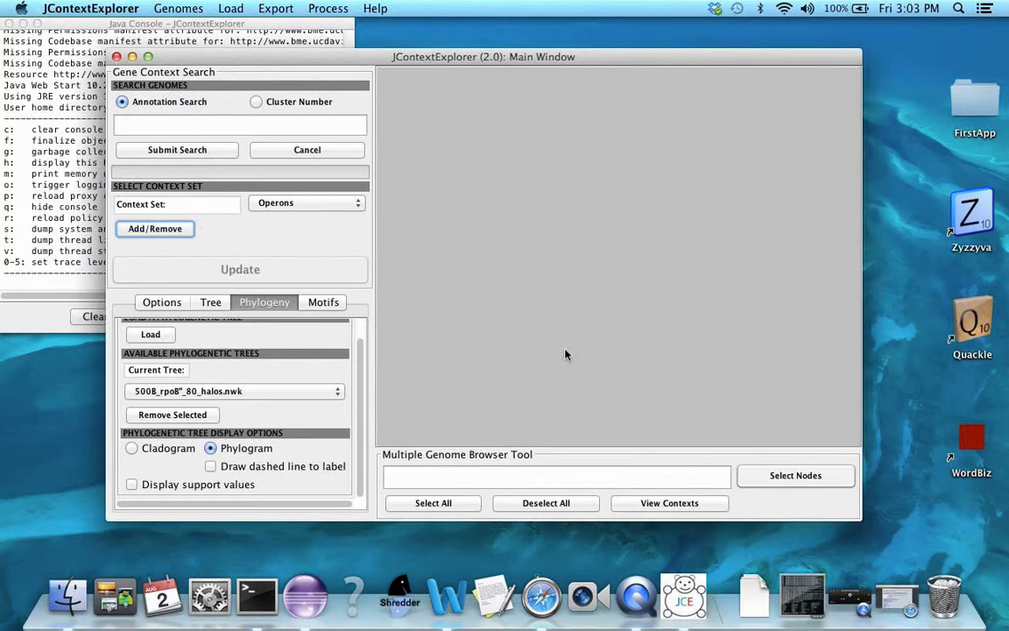
pyautogui.click(375, 8)
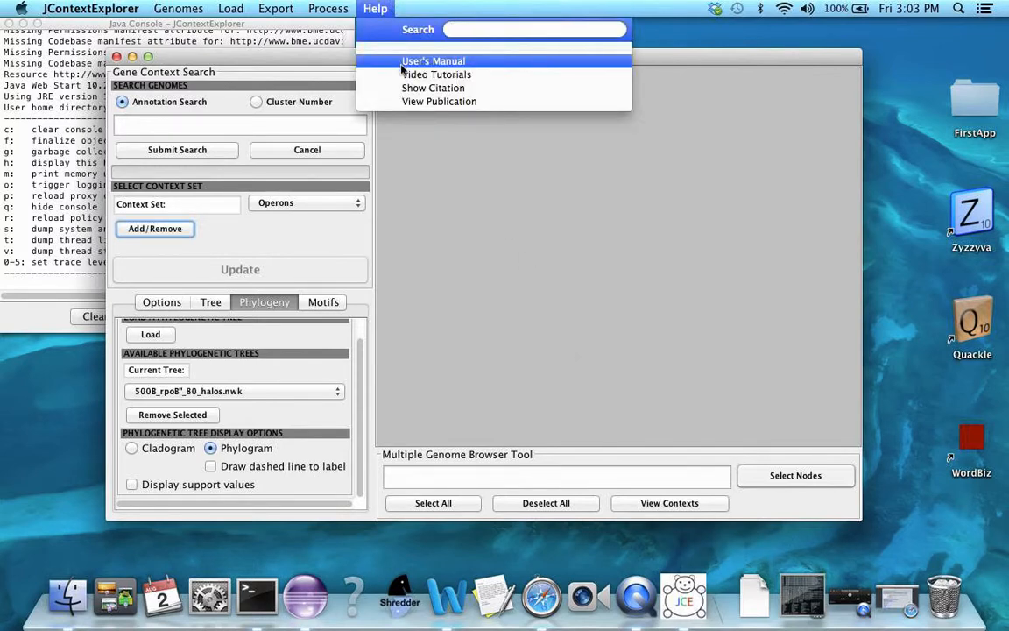
pyautogui.click(378, 7)
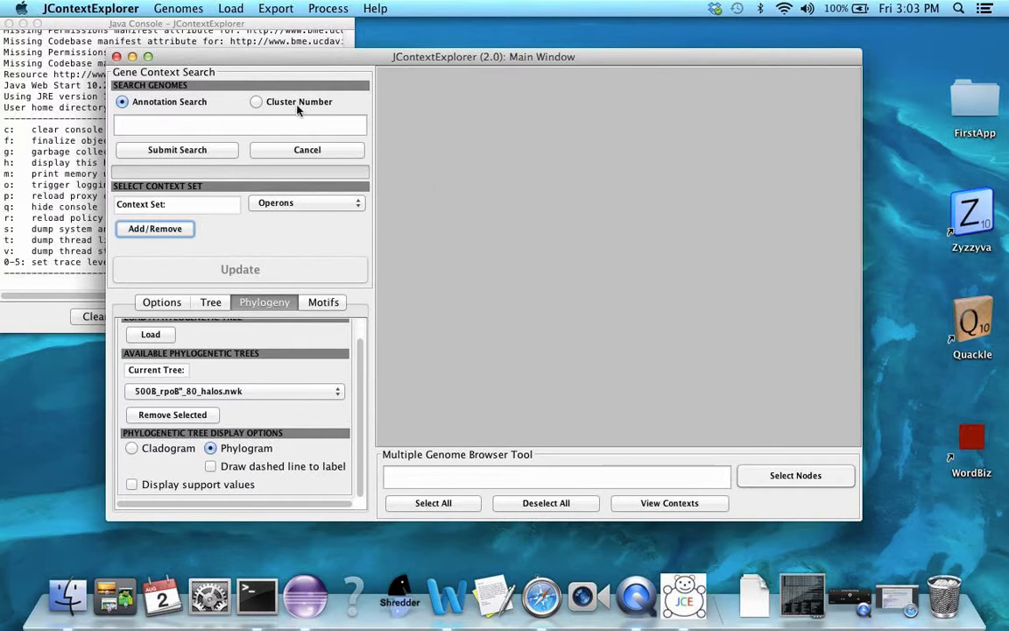
# Search the genomes by cluster number for 1051 using the SingleGene context set.
pyautogui.click(270, 102)
pyautogui.click(281, 124)
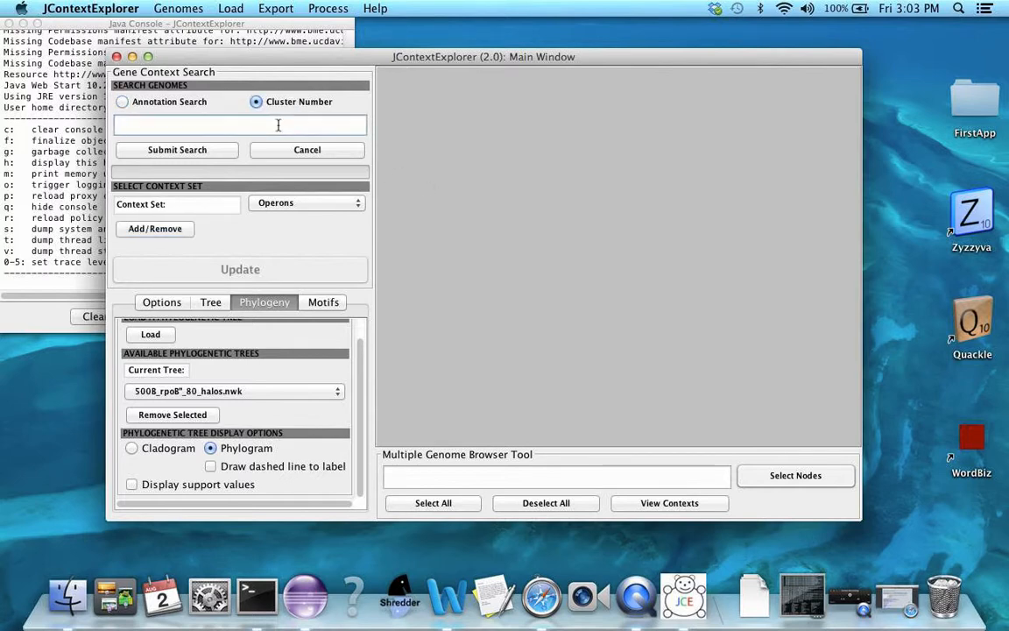
pyautogui.click(283, 204)
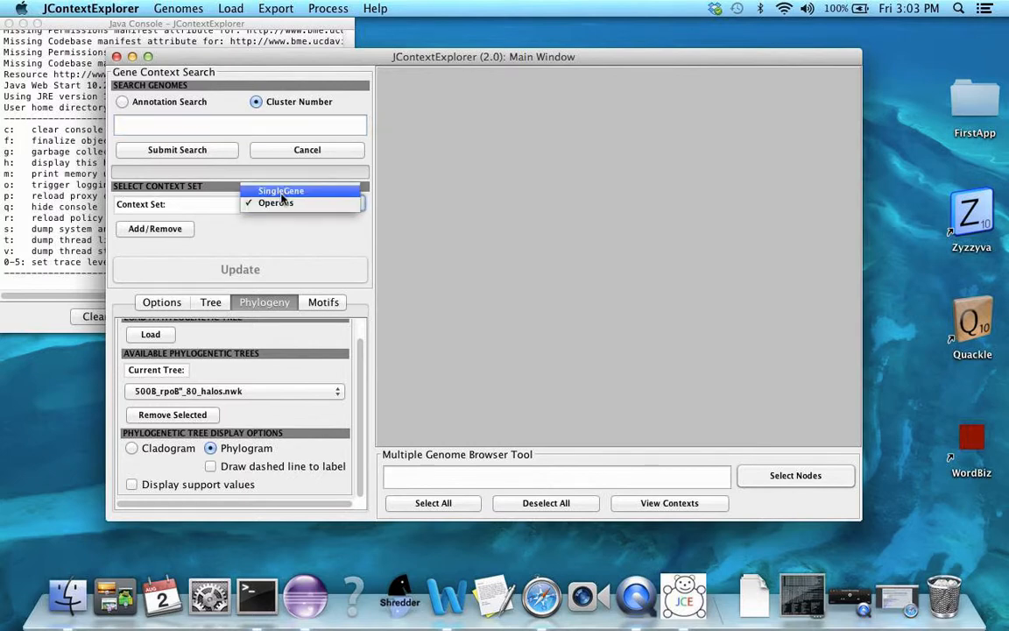
pyautogui.click(279, 191)
pyautogui.click(158, 306)
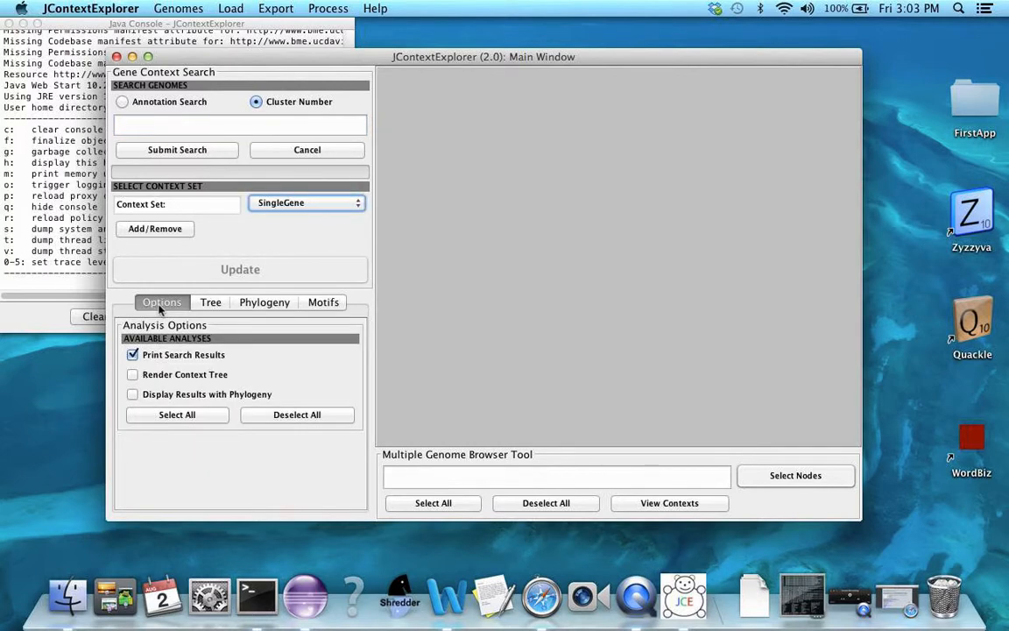
pyautogui.click(214, 120)
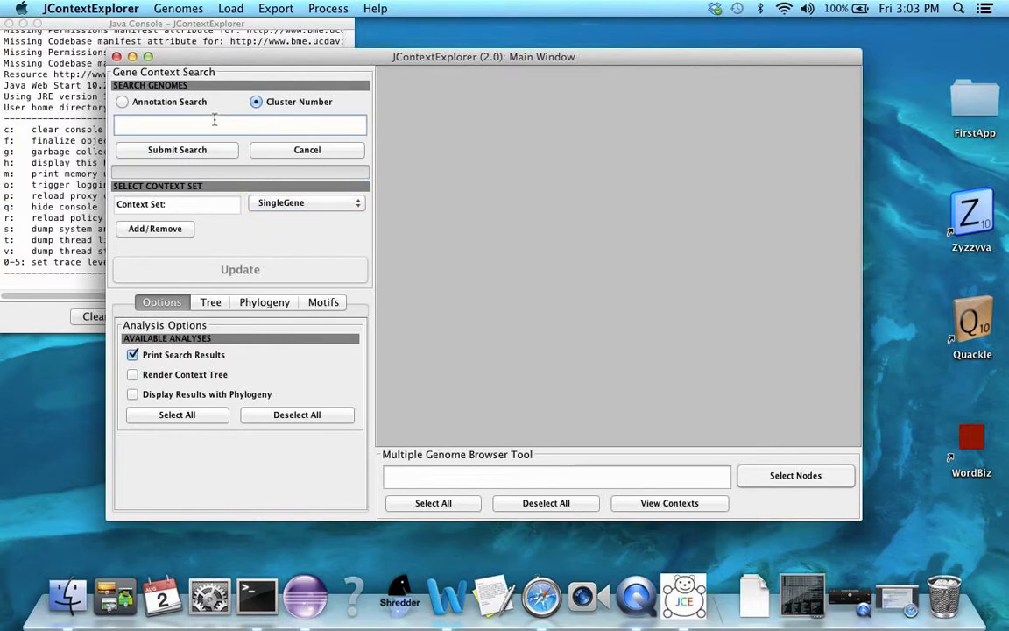
pyautogui.write('1051')
pyautogui.click(164, 151)
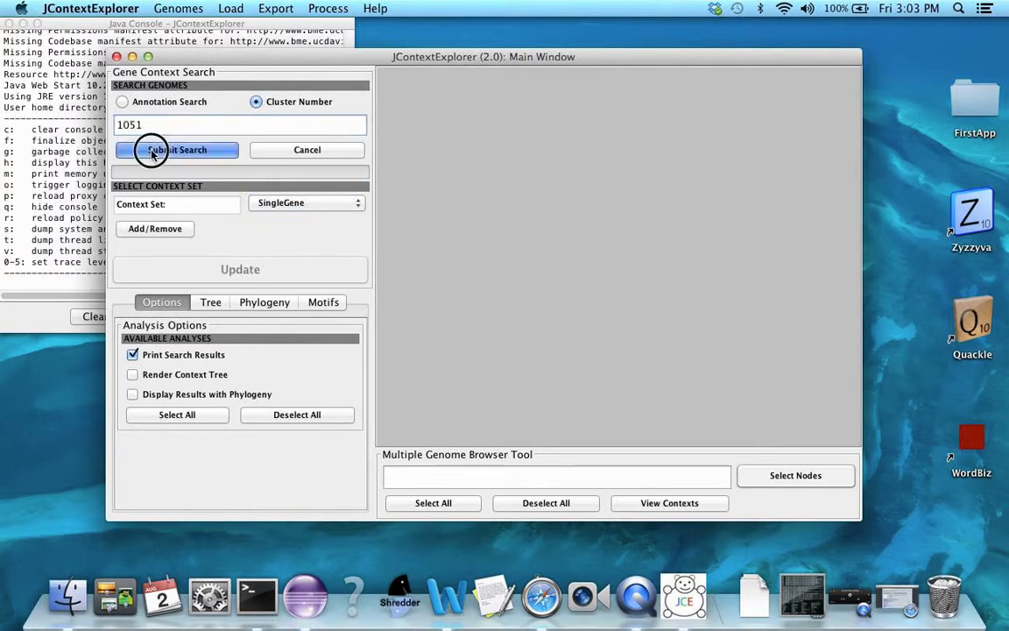
# Expand all results of the 1051 search, examine the gene annotations, then collapse and close the results.
pyautogui.click(453, 410)
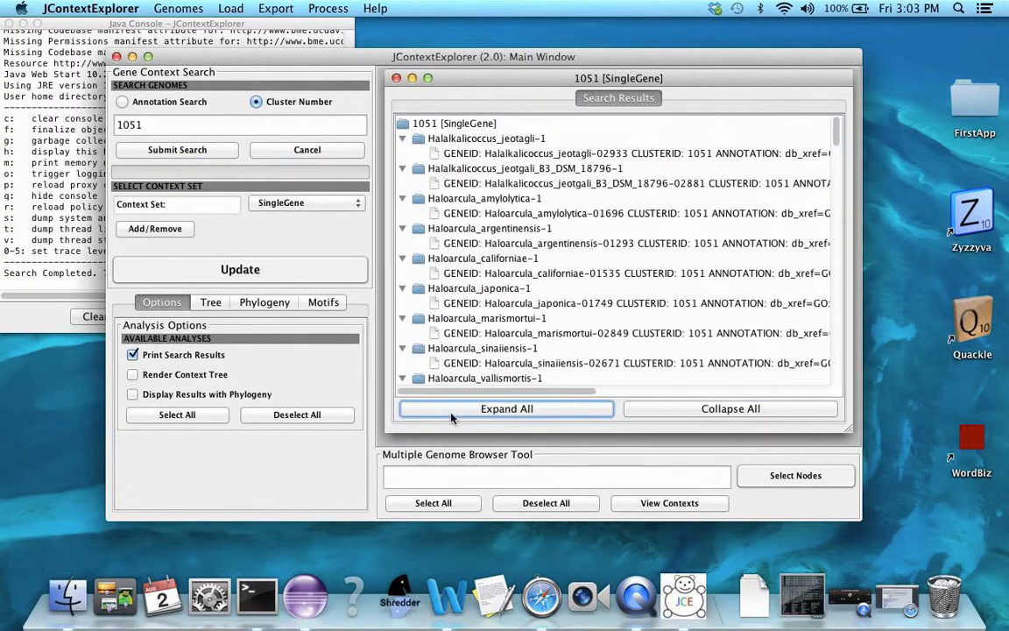
pyautogui.hscroll(10, 537, 296)
pyautogui.hscroll(5, 538, 296)
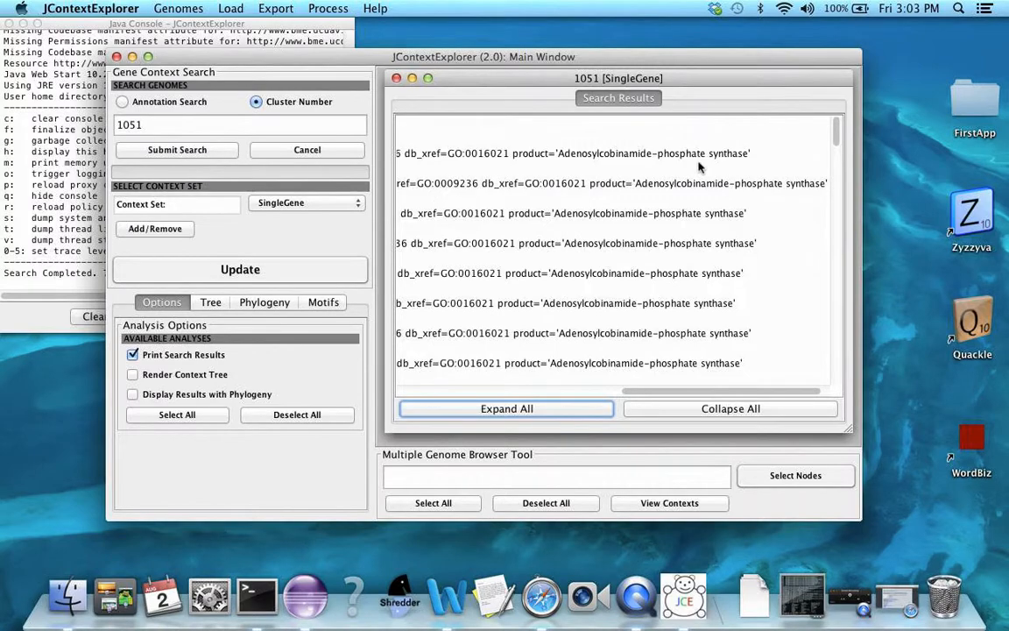
pyautogui.scroll(-5, 699, 167)
pyautogui.hscroll(-10, 699, 166)
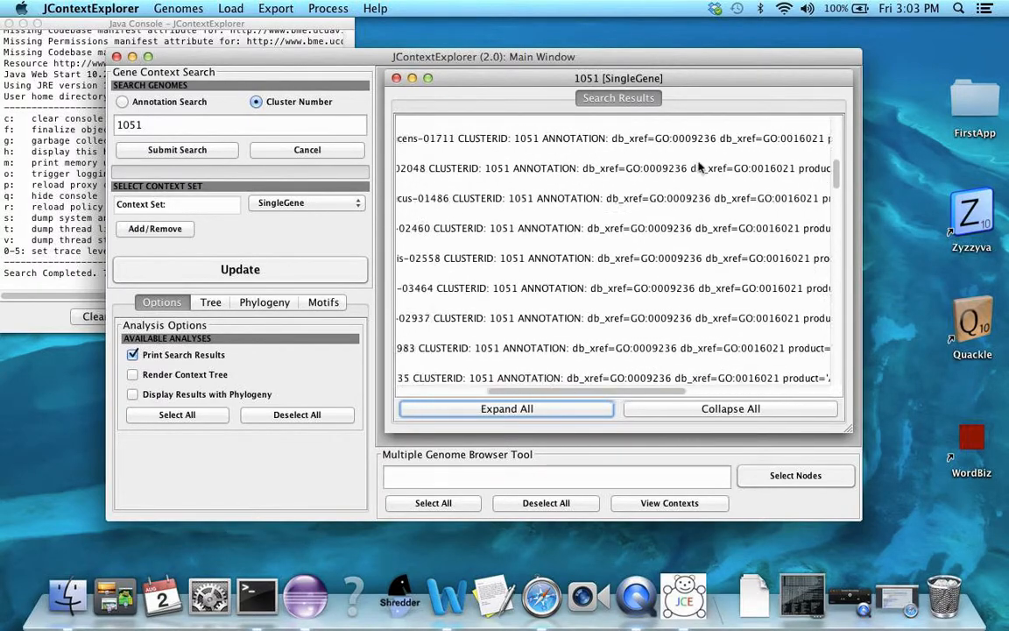
pyautogui.scroll(3, 699, 166)
pyautogui.hscroll(-10, 699, 167)
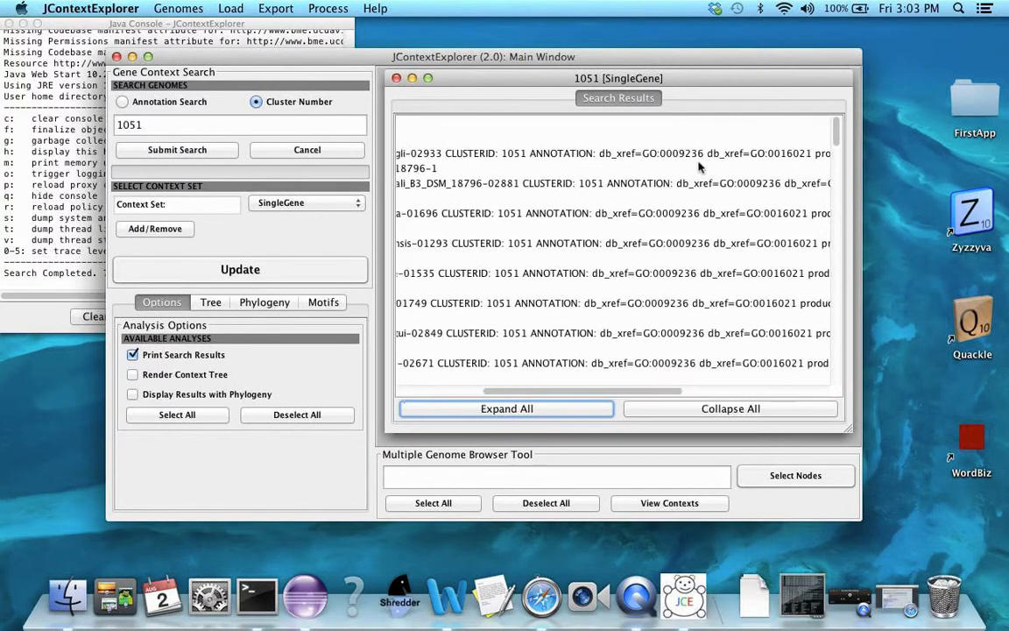
pyautogui.click(666, 414)
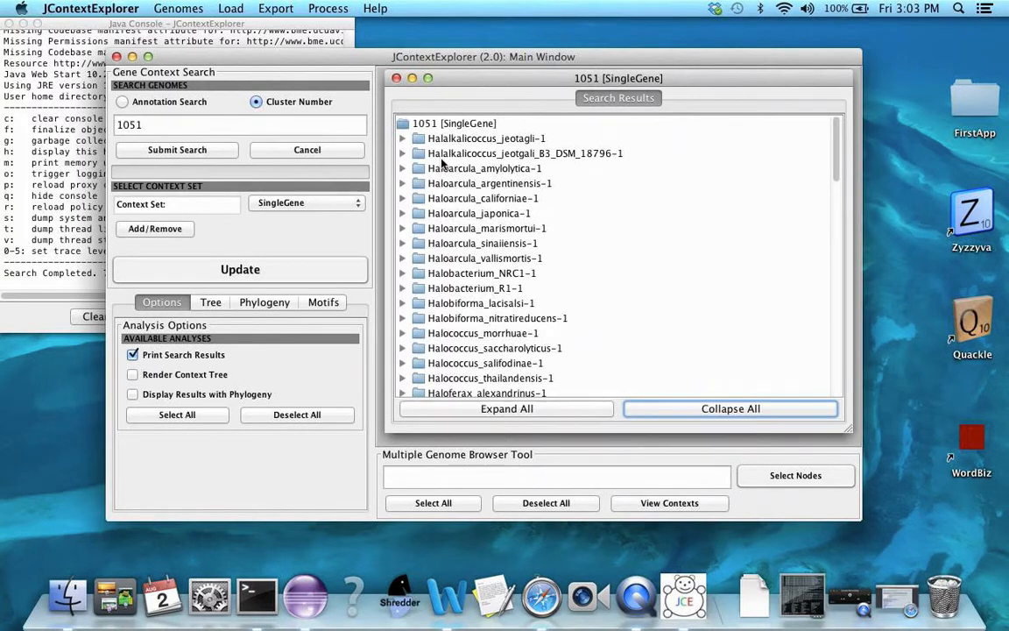
pyautogui.click(396, 78)
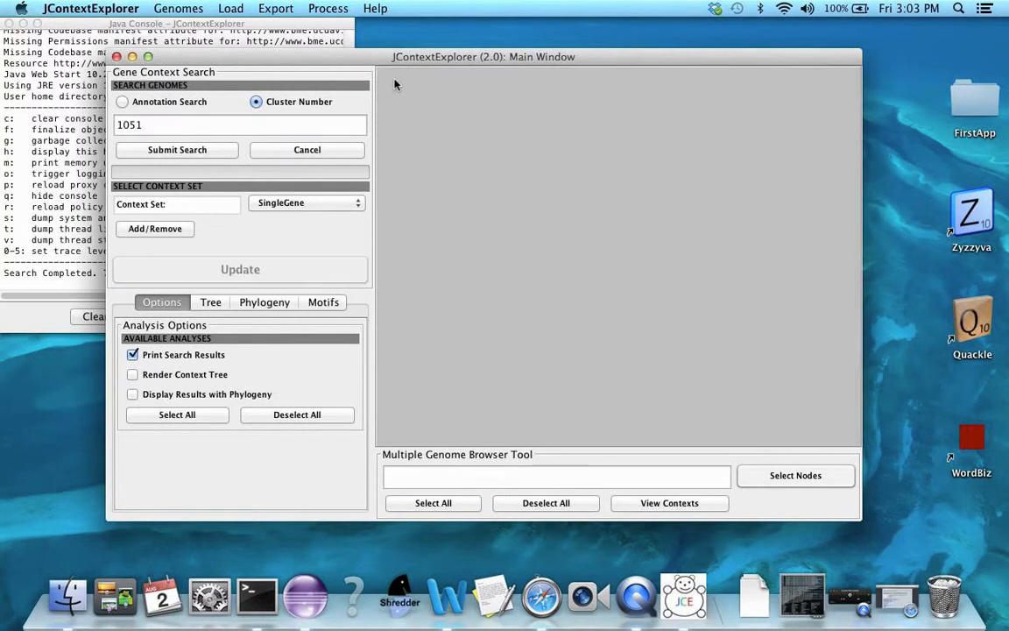
# Search the genomes by cluster number for 1051 using the Operons context set.
pyautogui.click(289, 199)
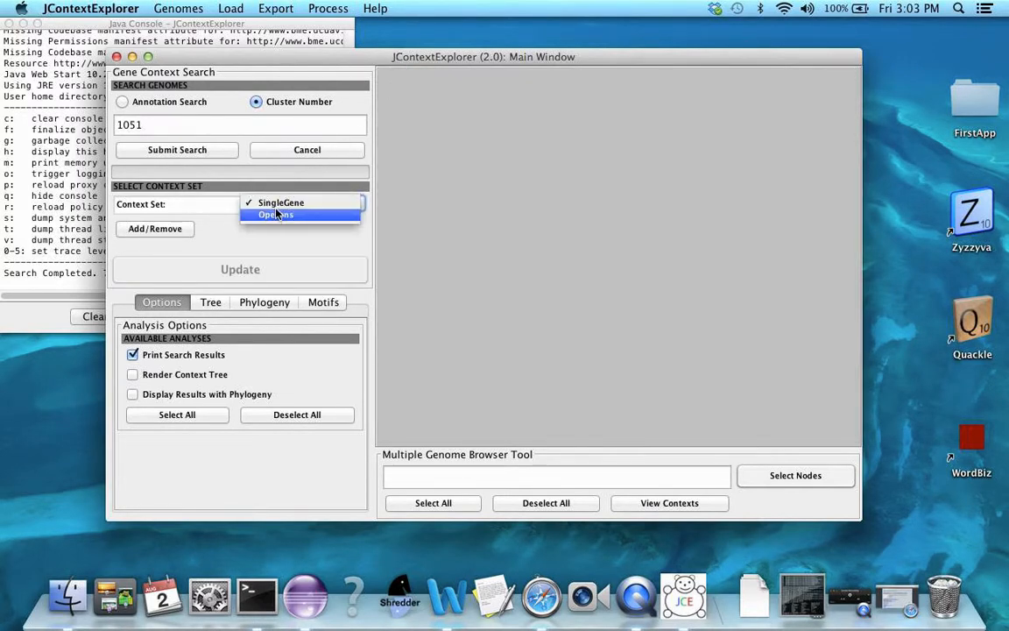
pyautogui.click(277, 214)
pyautogui.click(172, 153)
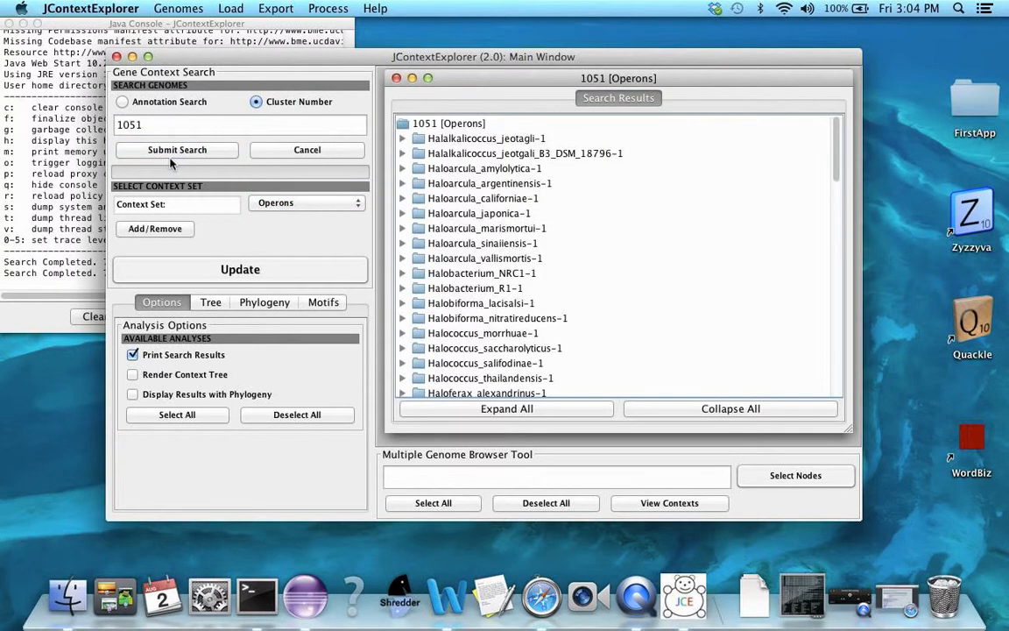
# Expand all results of the 1051 Operons search, examine the grouped genes' cluster IDs and annotations, and close the results.
pyautogui.click(473, 409)
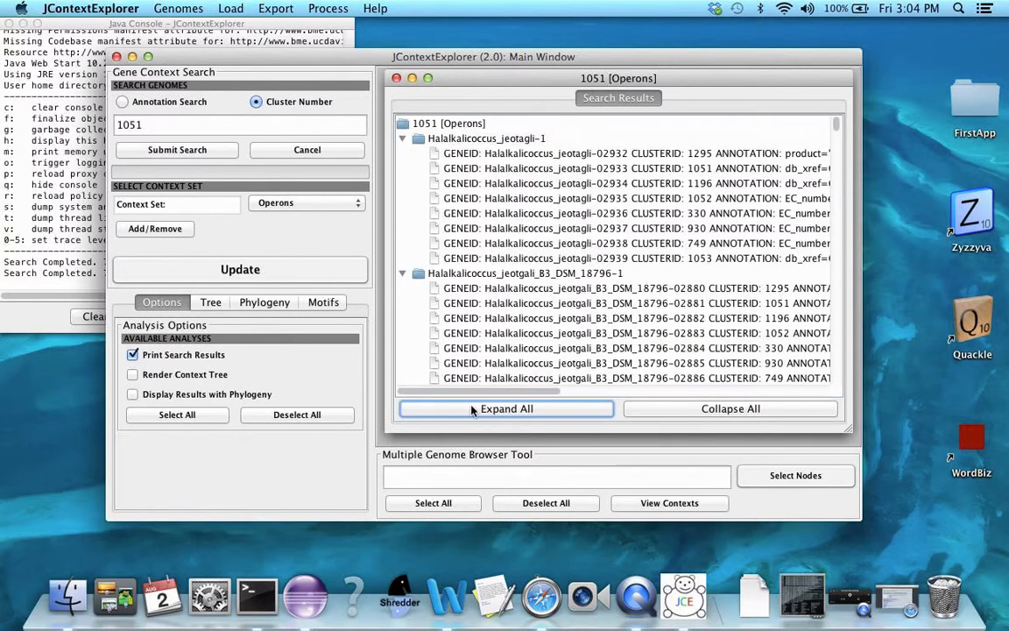
pyautogui.hscroll(5, 561, 210)
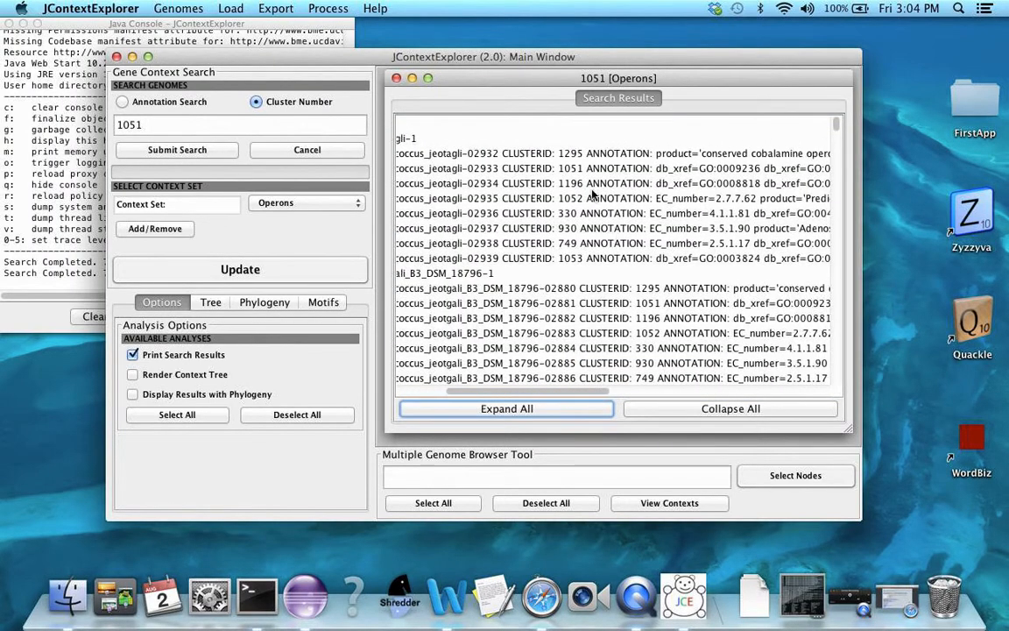
pyautogui.hscroll(8, 561, 201)
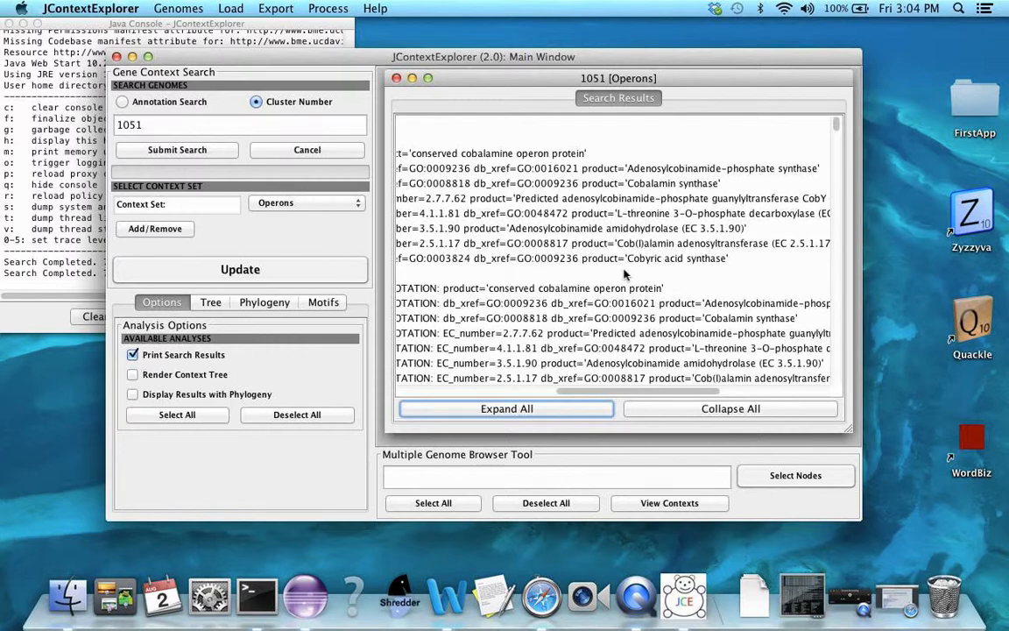
pyautogui.hscroll(-10, 543, 192)
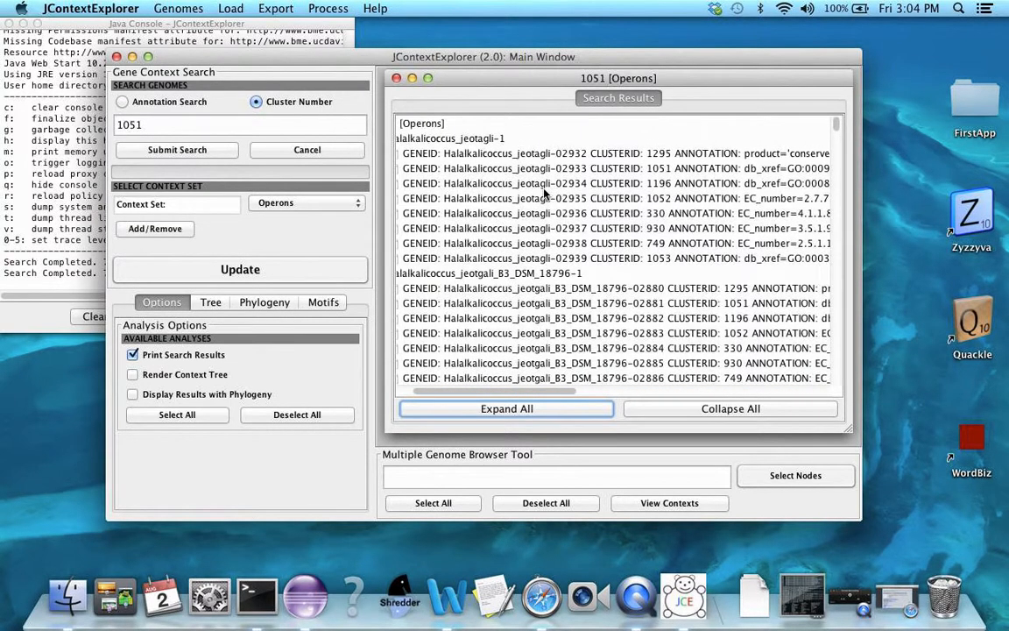
pyautogui.hscroll(-3, 544, 192)
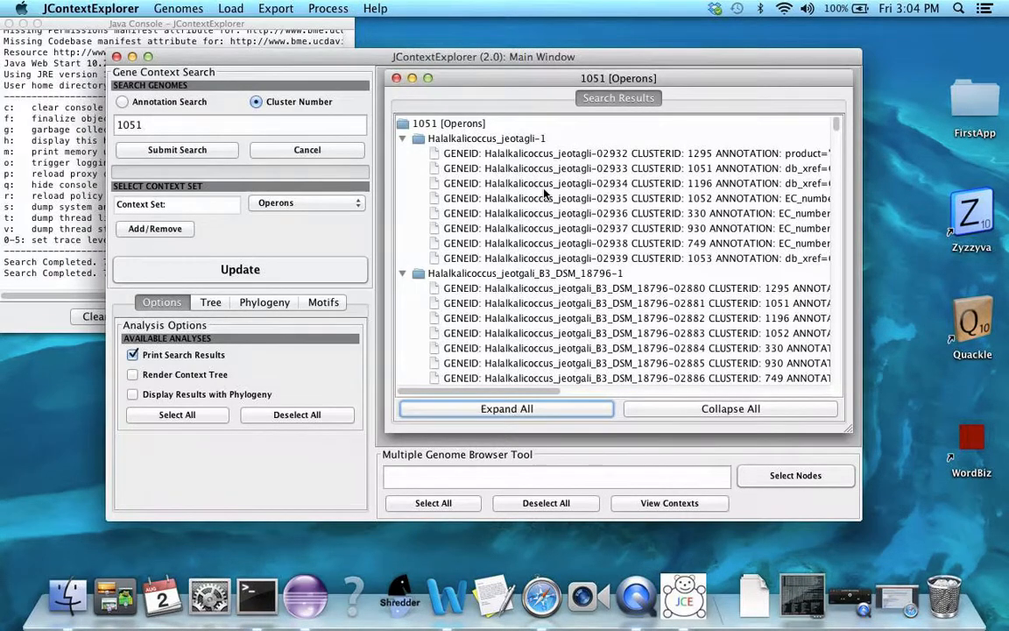
pyautogui.hscroll(10, 543, 192)
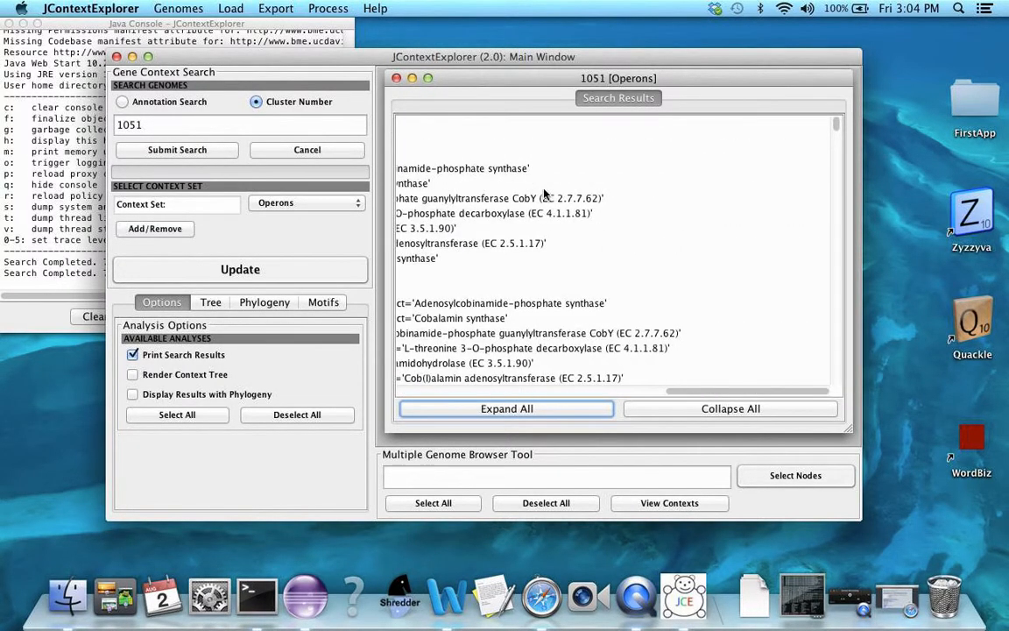
pyautogui.hscroll(-1, 543, 192)
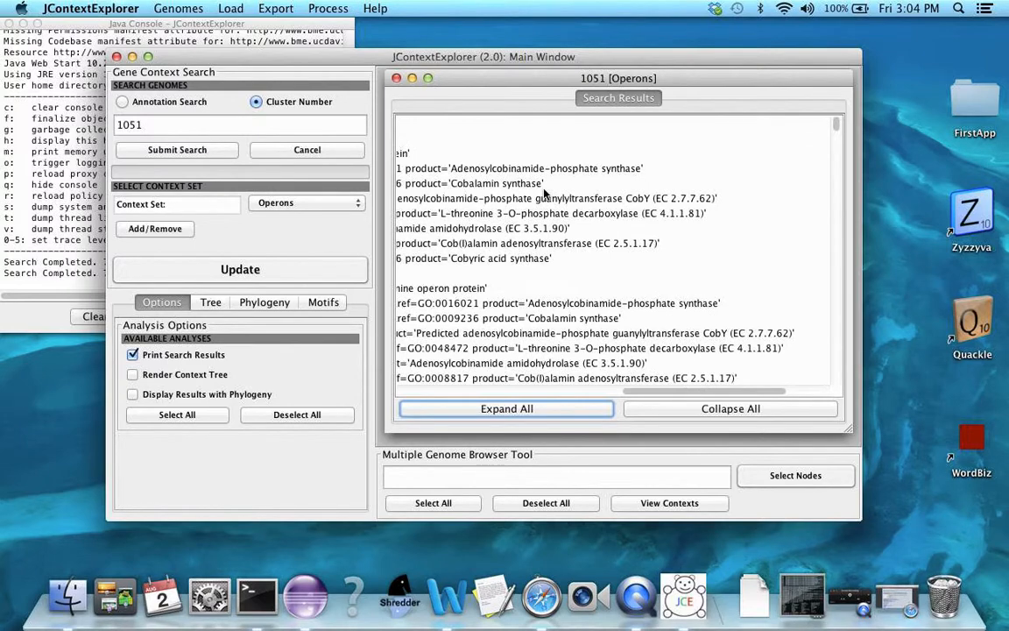
pyautogui.hscroll(-10, 543, 192)
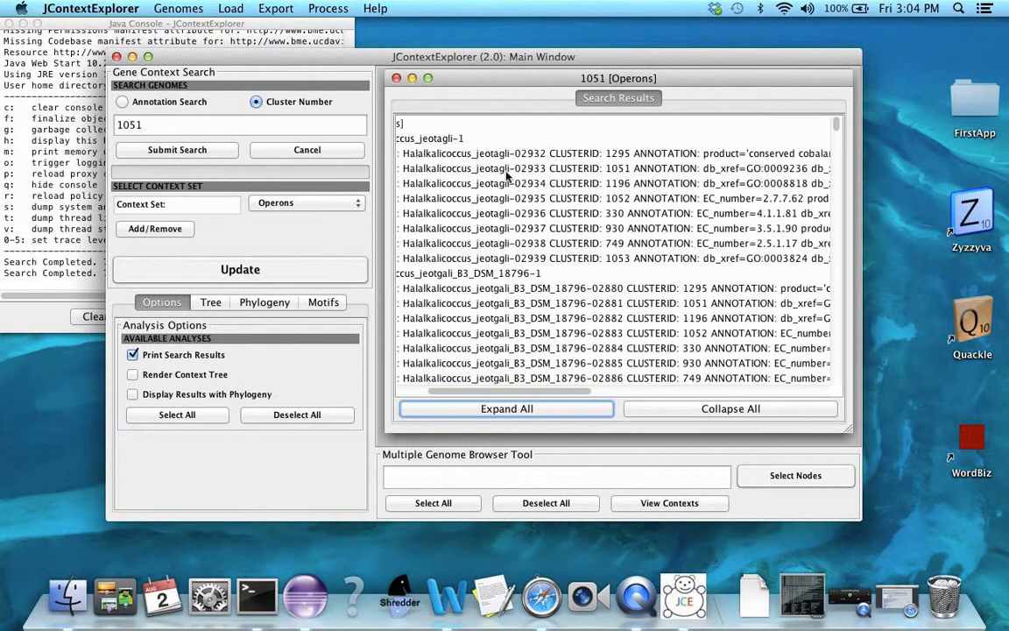
pyautogui.click(395, 79)
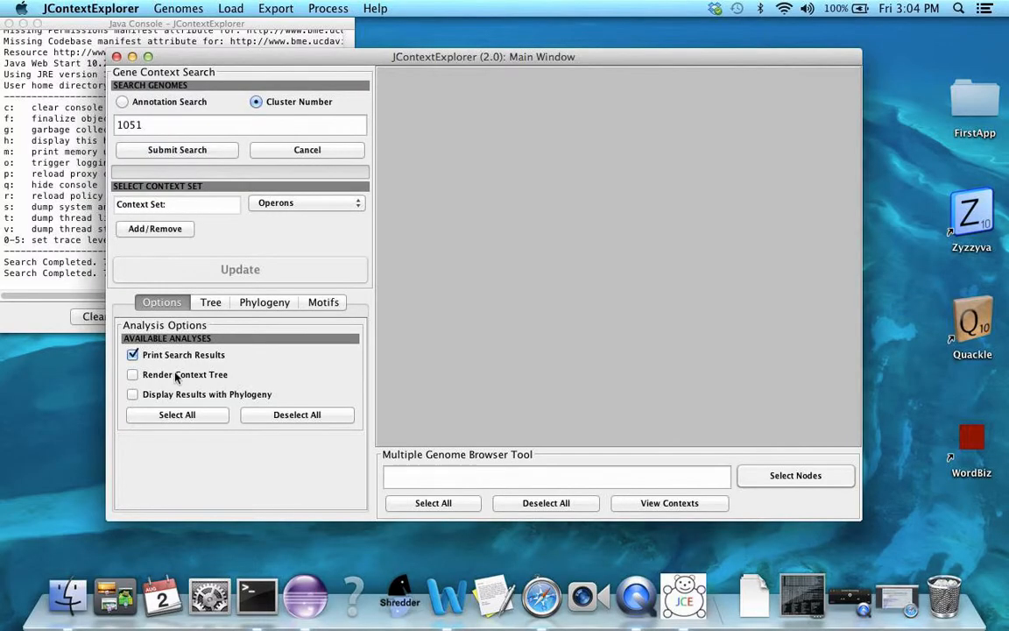
# Enable all three available analyses, including the context tree and phylogeny display, and rerun the 1051 cluster search.
pyautogui.click(176, 375)
pyautogui.click(161, 399)
pyautogui.click(276, 414)
pyautogui.click(189, 417)
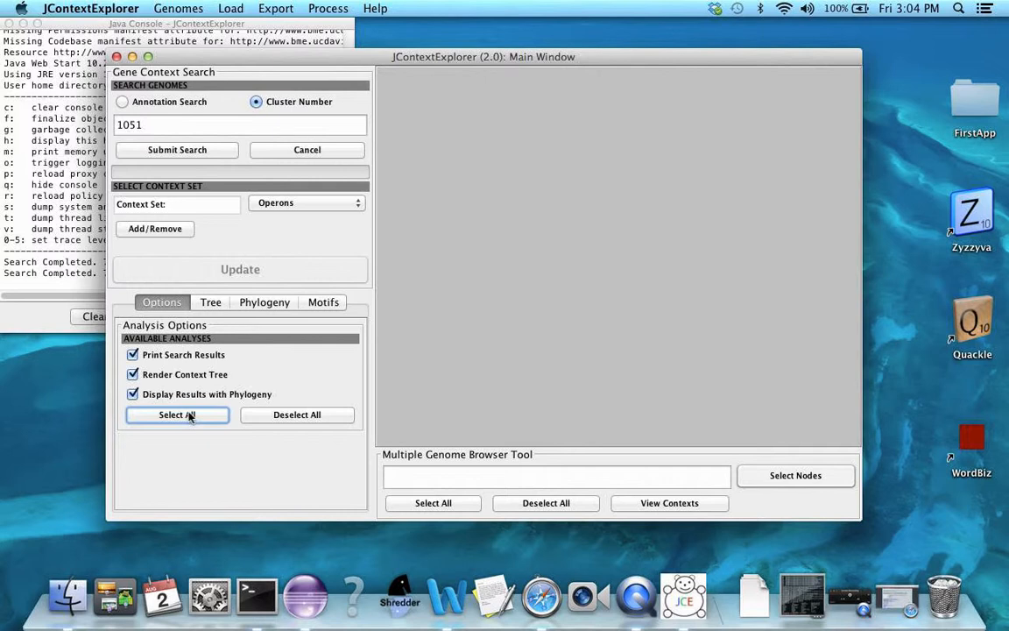
pyautogui.click(220, 129)
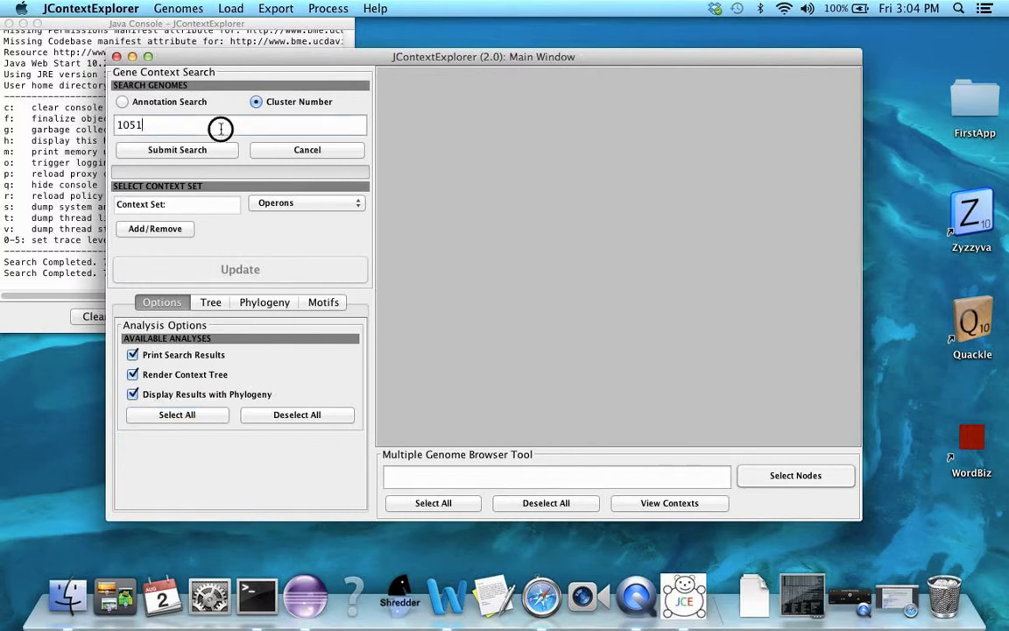
pyautogui.click(178, 149)
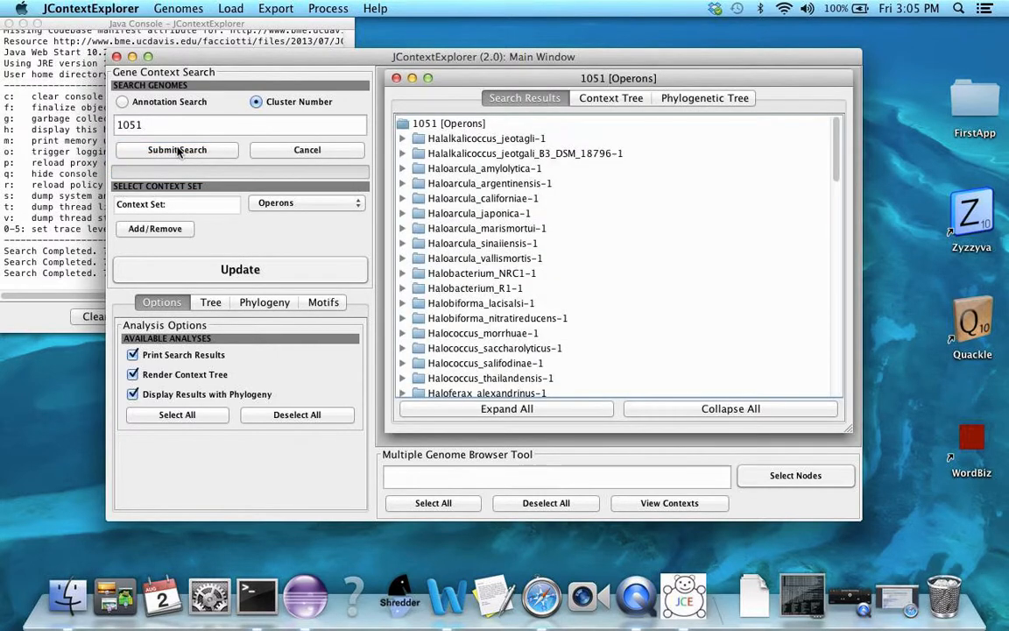
# Look through the 1051 search results and examine how the context tree groups the organisms.
pyautogui.scroll(-10, 442, 246)
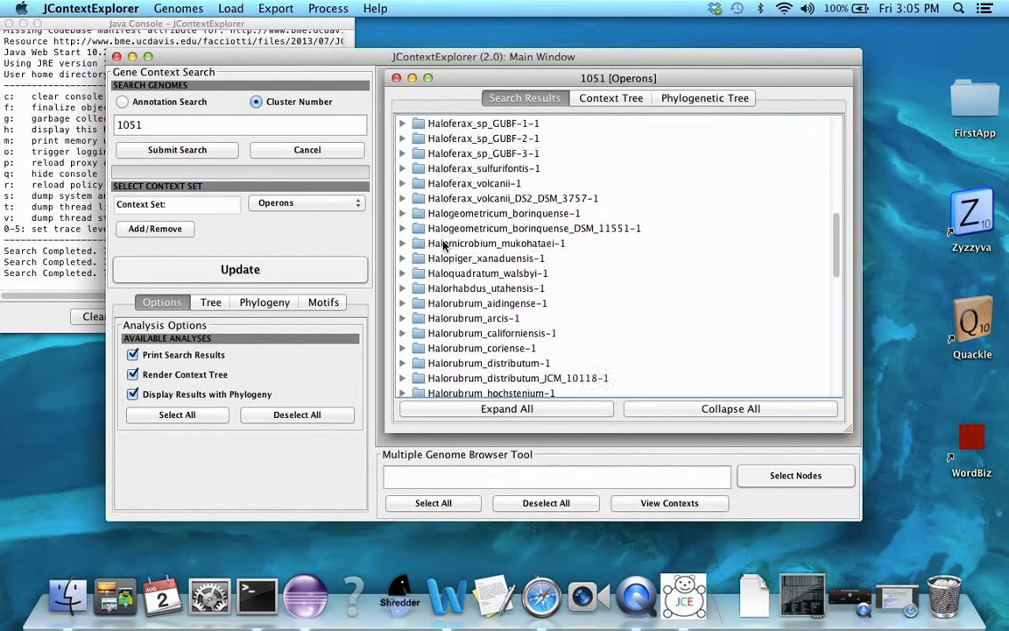
pyautogui.scroll(10, 442, 245)
pyautogui.click(601, 98)
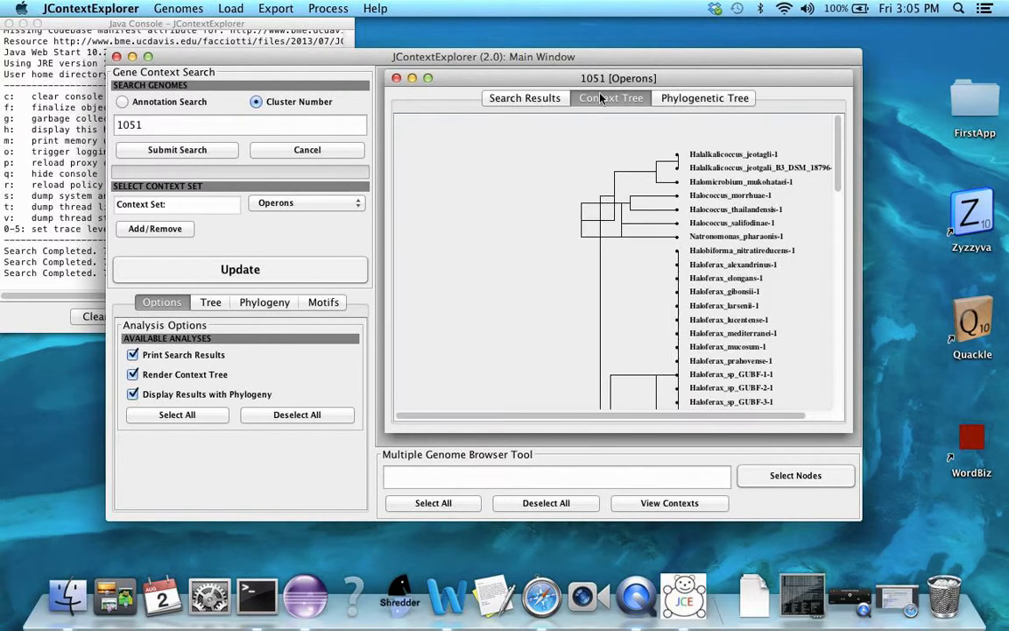
pyautogui.scroll(-5, 543, 269)
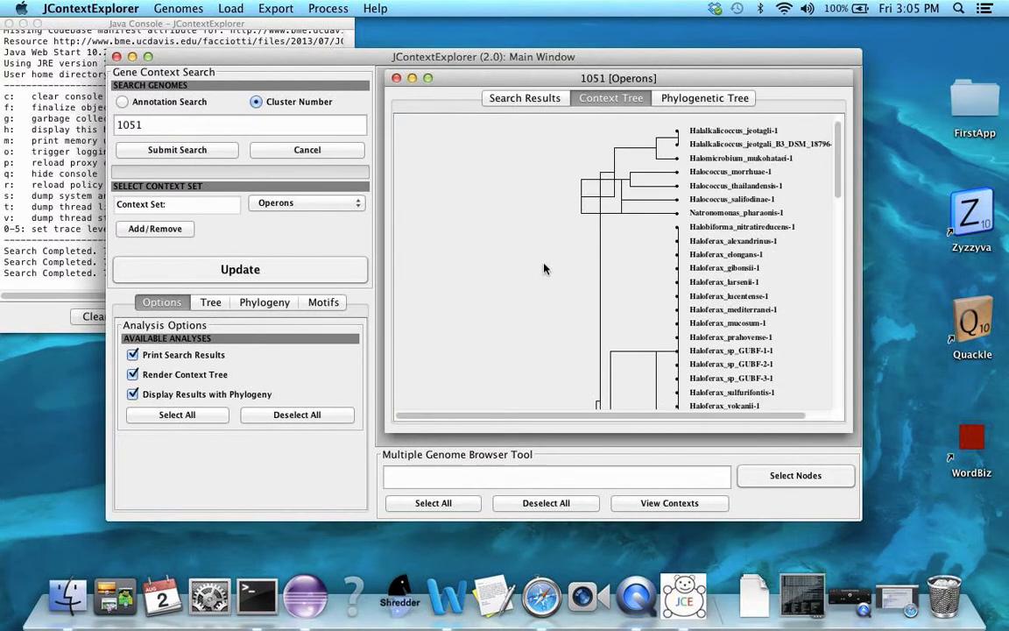
pyautogui.scroll(-15, 543, 269)
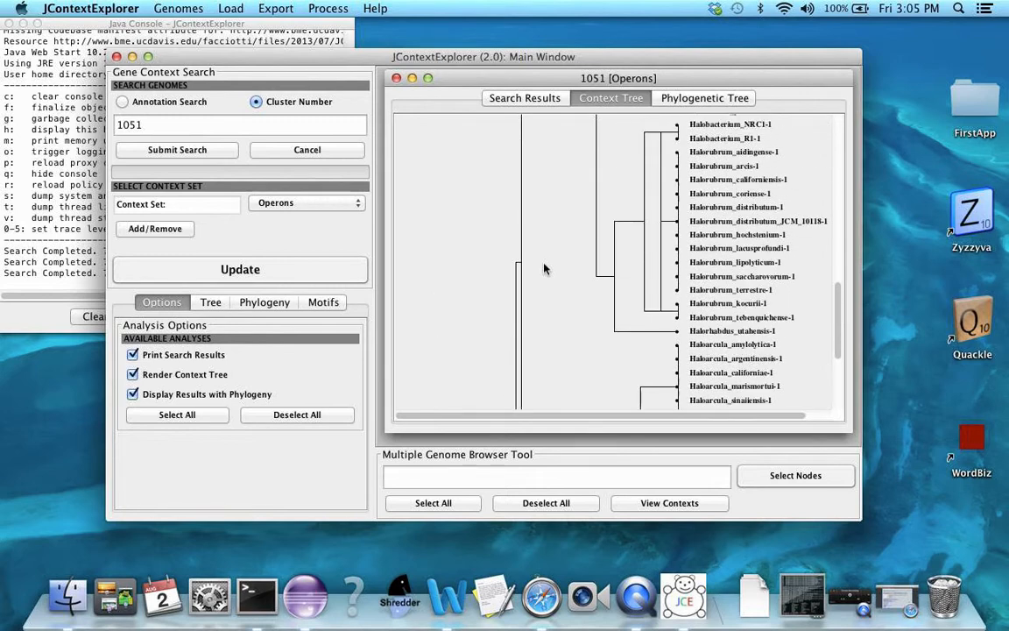
pyautogui.scroll(20, 543, 269)
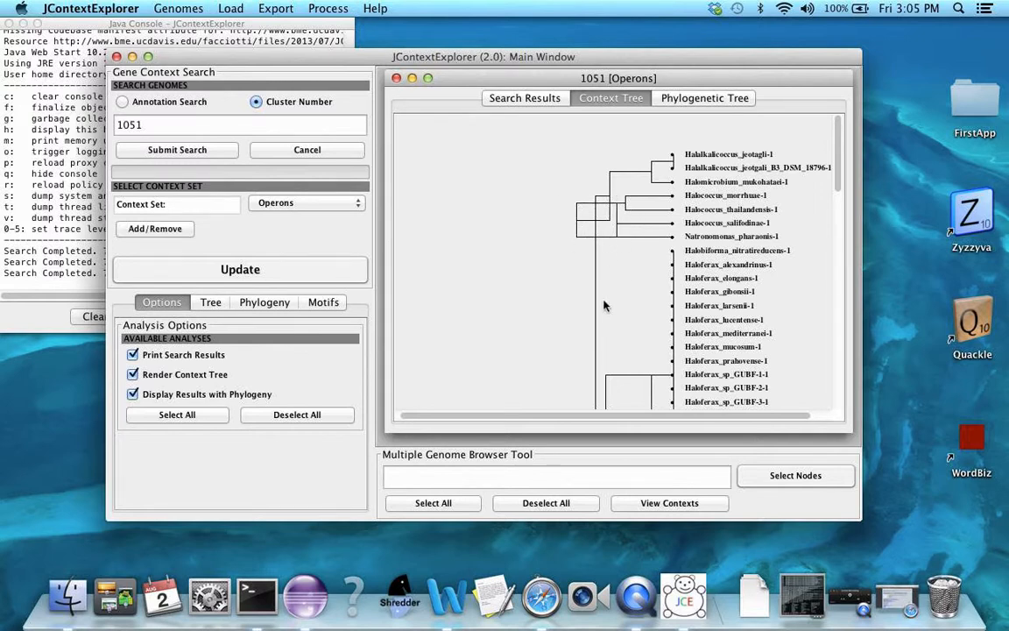
pyautogui.scroll(-3, 604, 304)
pyautogui.scroll(-6, 604, 305)
pyautogui.scroll(3, 589, 326)
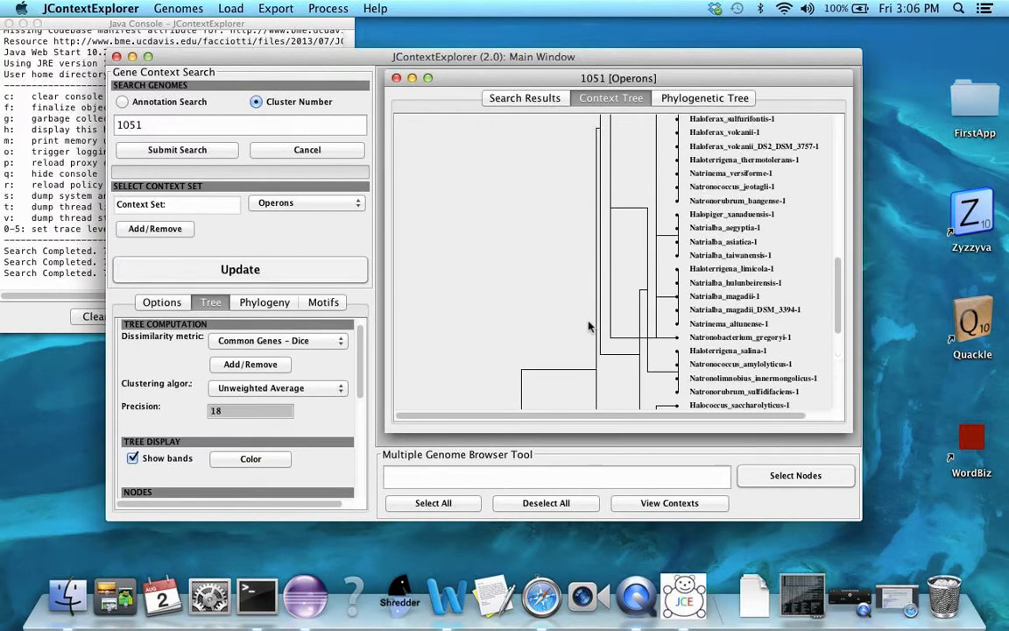
pyautogui.scroll(4, 589, 326)
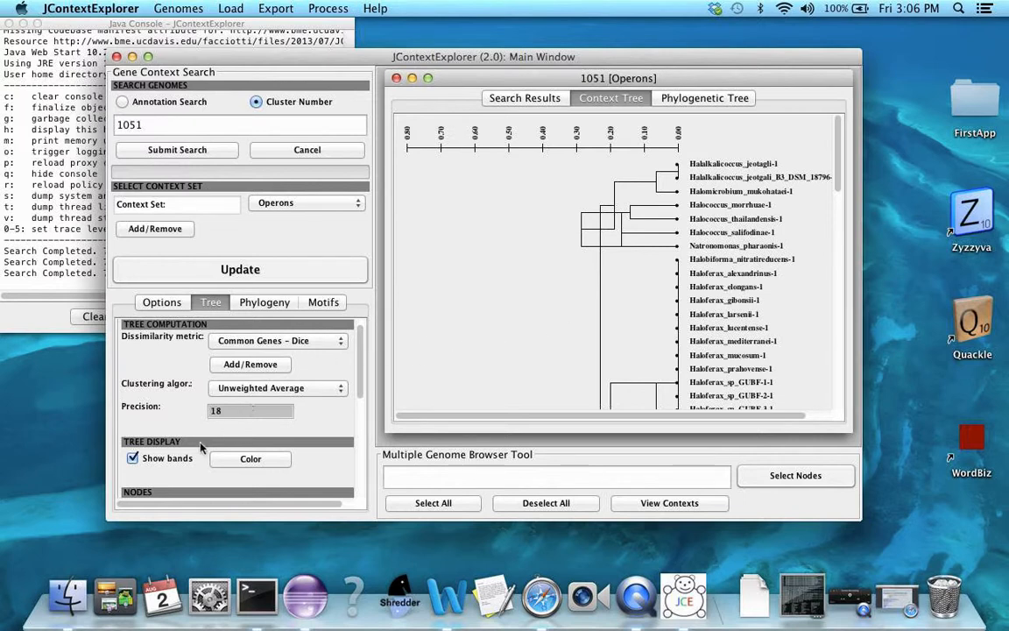
# Turn off the bands in the tree display, update the results and review the redrawn context tree.
pyautogui.scroll(-2, 195, 452)
pyautogui.scroll(-1, 192, 449)
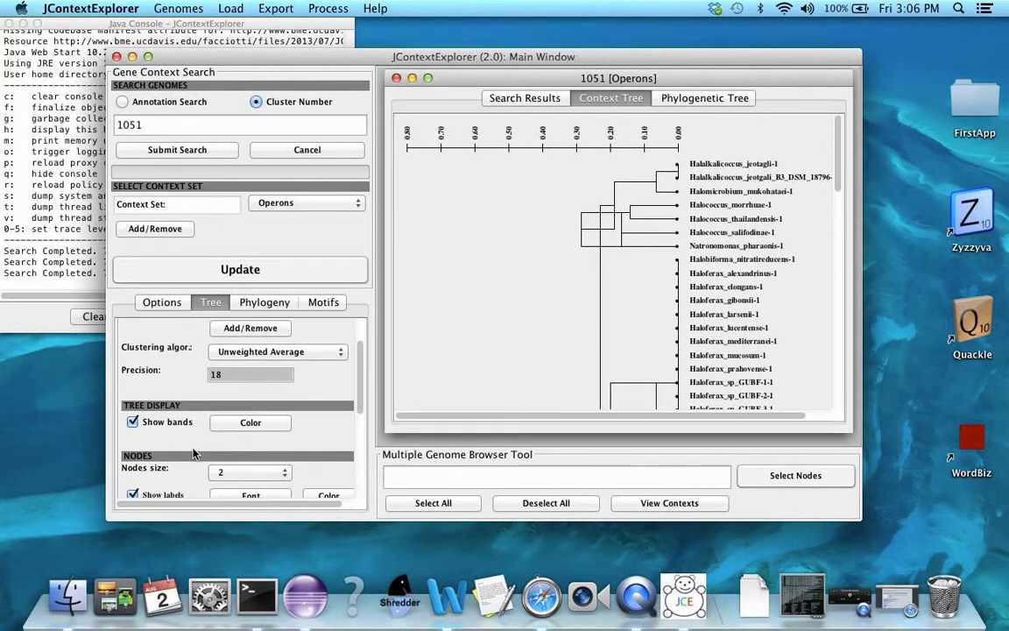
pyautogui.click(145, 424)
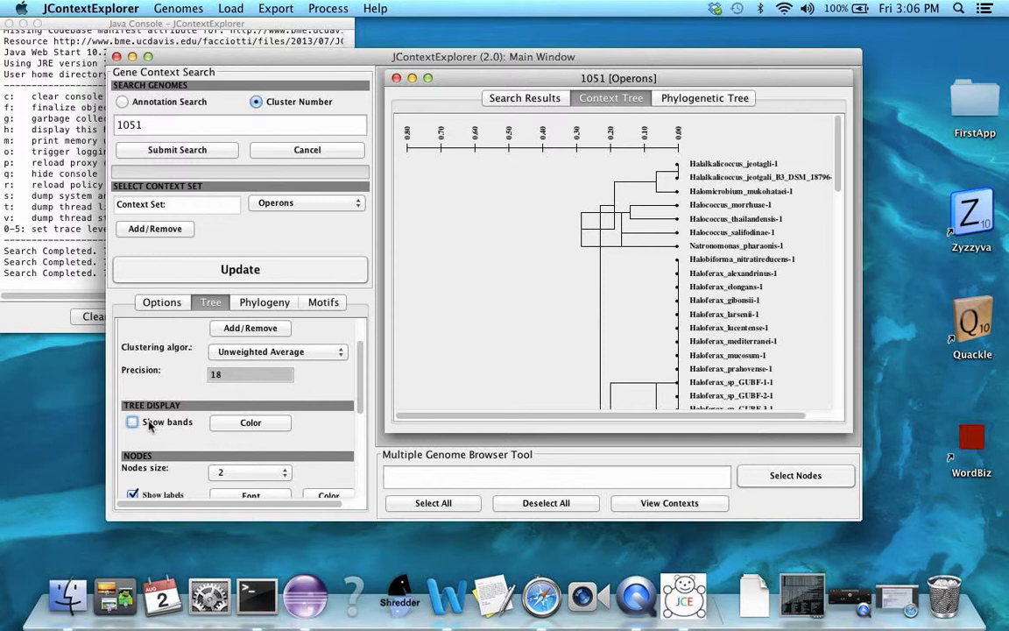
pyautogui.click(225, 273)
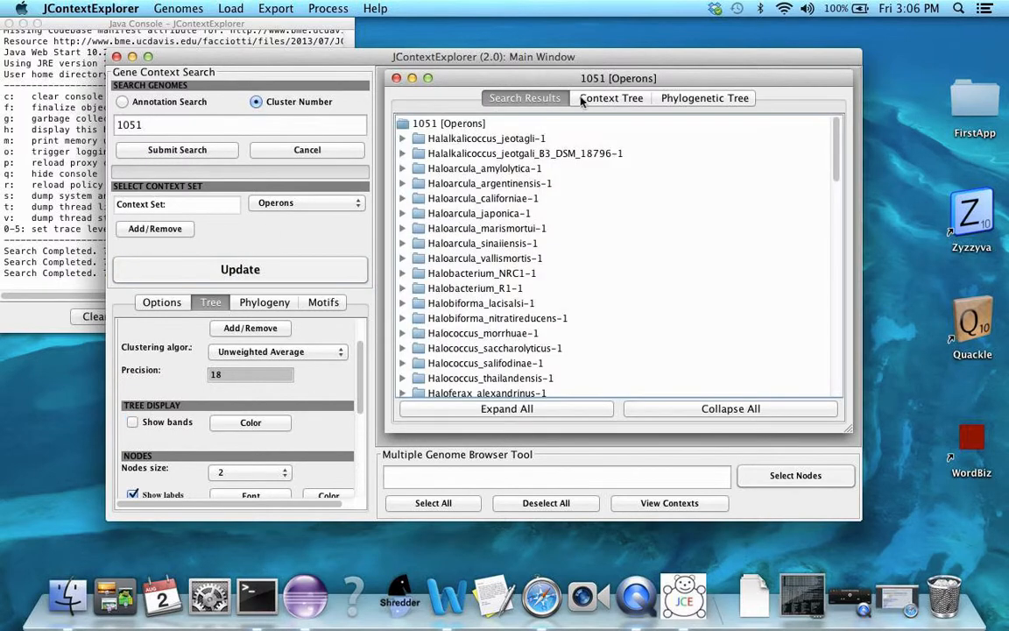
pyautogui.click(582, 97)
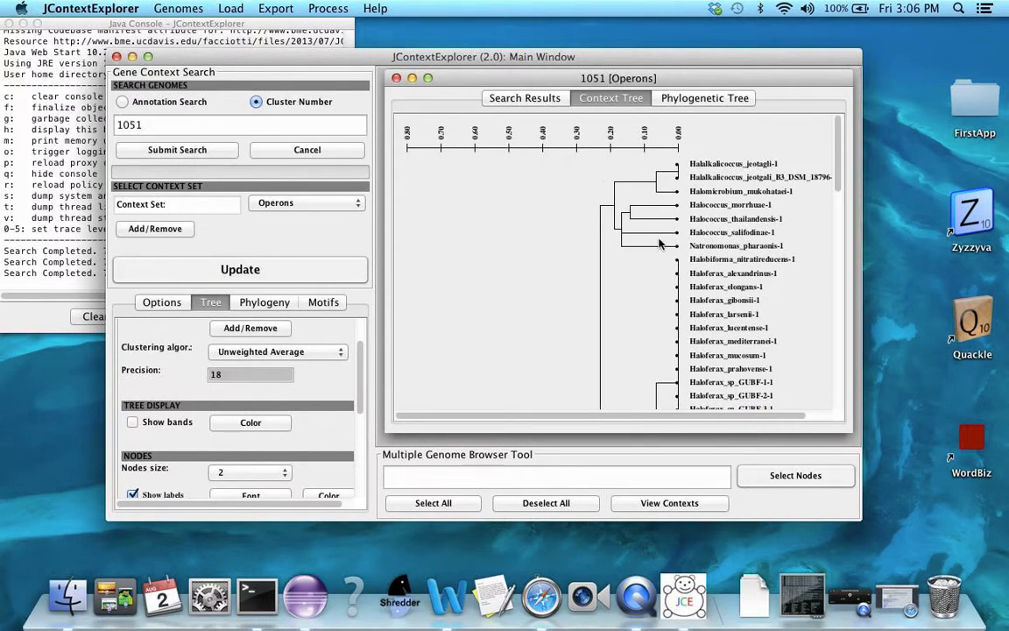
pyautogui.scroll(-10, 624, 297)
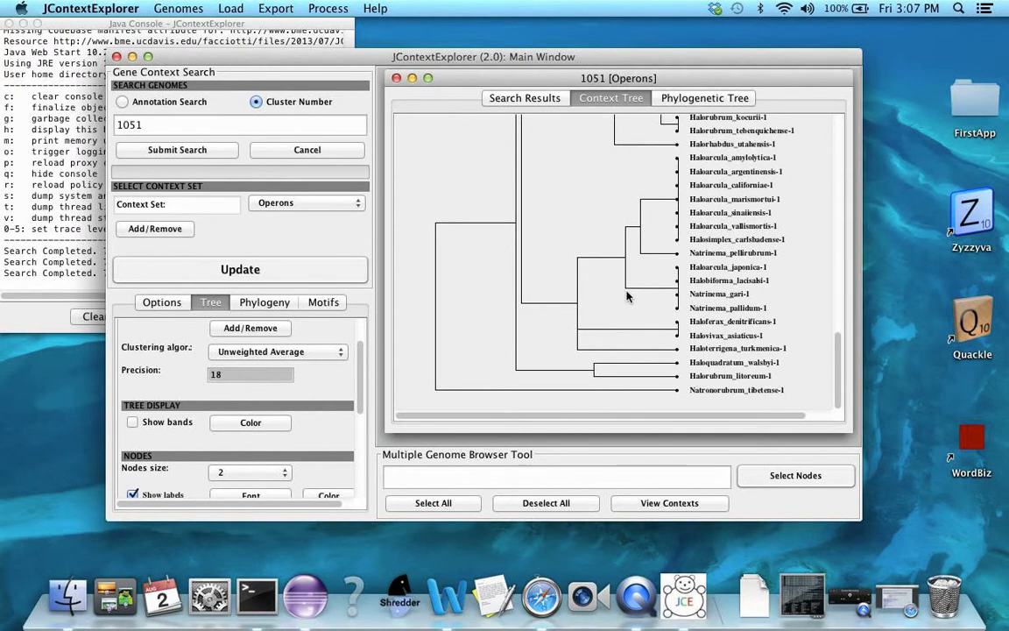
pyautogui.scroll(10, 627, 297)
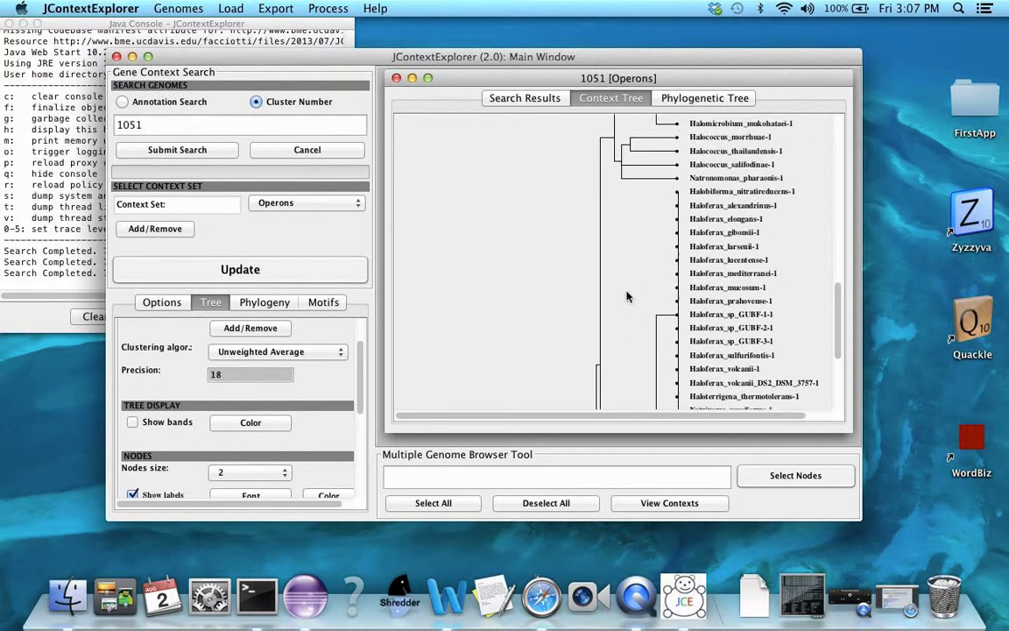
# Examine the phylogenetic tree for the 1051 search and return to the context tree.
pyautogui.click(730, 102)
pyautogui.scroll(-3, 608, 298)
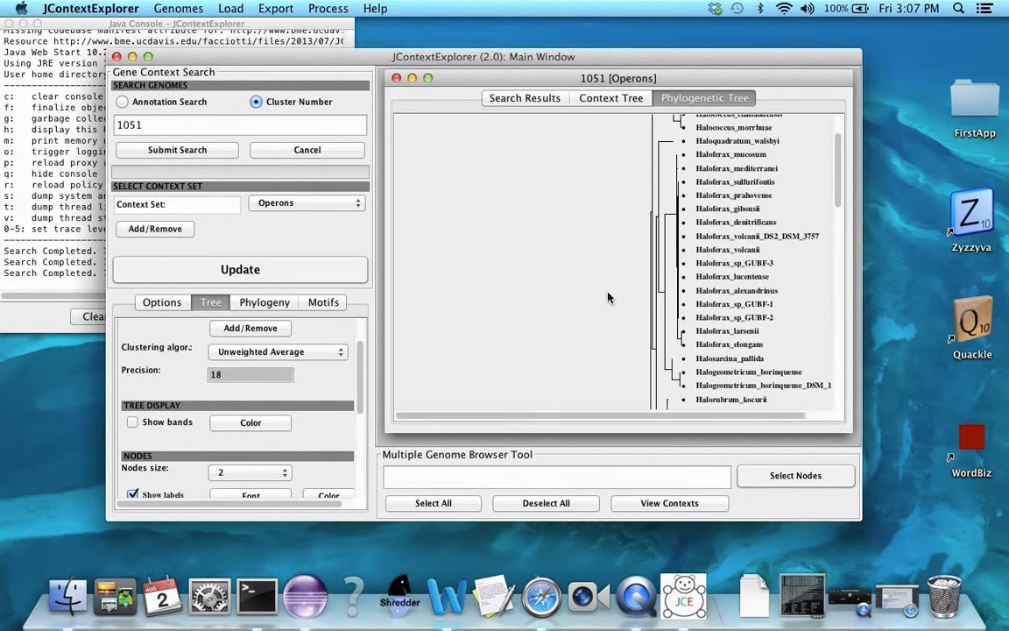
pyautogui.scroll(-10, 609, 298)
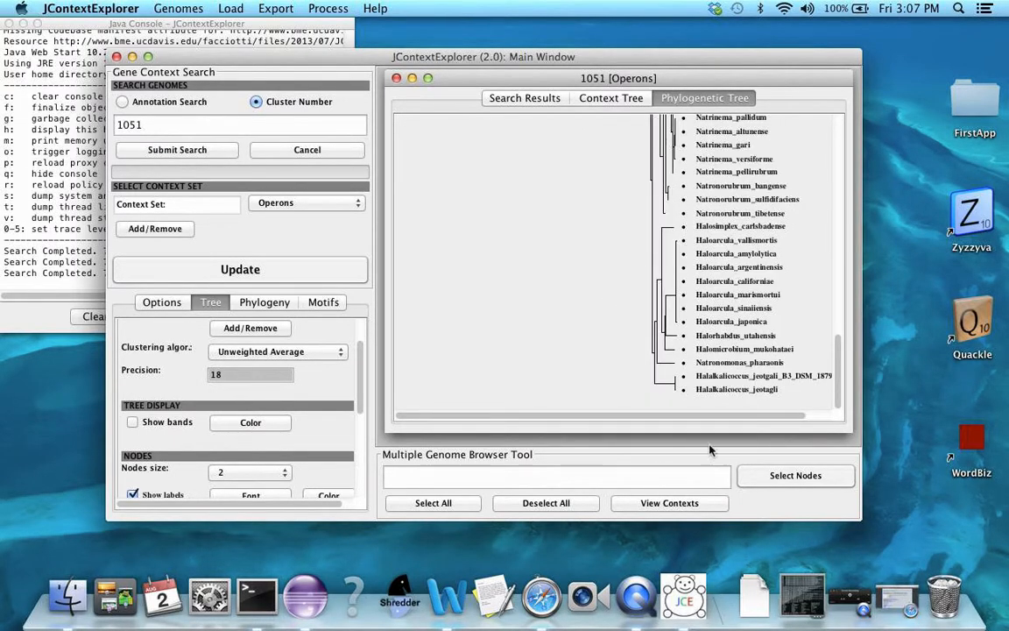
pyautogui.scroll(8, 519, 330)
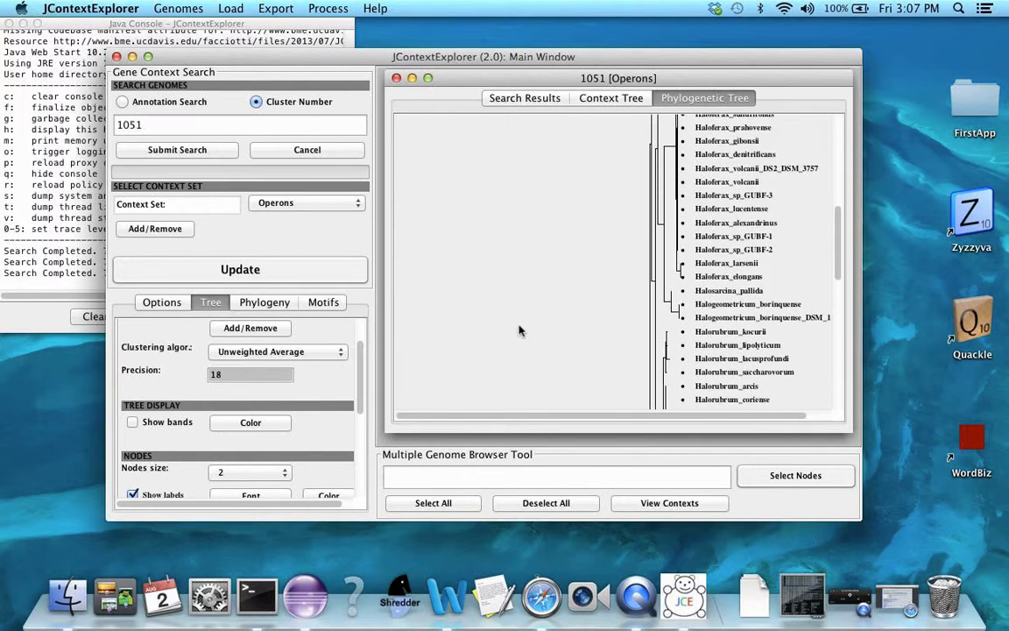
pyautogui.scroll(5, 519, 330)
pyautogui.click(587, 101)
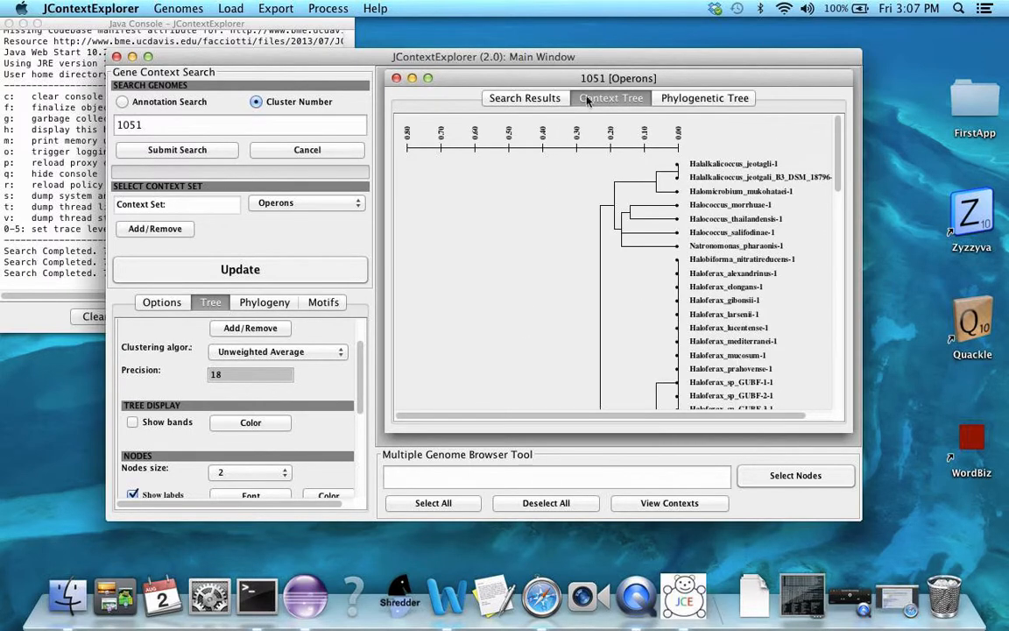
# Select all Haloarcula nodes in the search results by querying the Multiple Genome Browser Tool for Haloarcula.
pyautogui.click(519, 102)
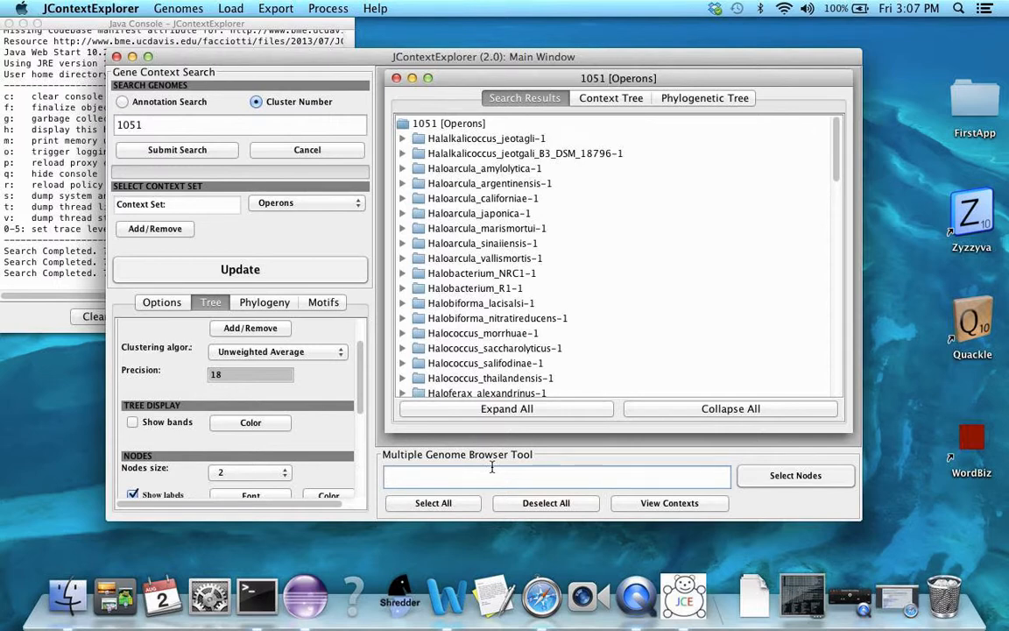
pyautogui.click(450, 169)
pyautogui.click(450, 184)
pyautogui.click(450, 169)
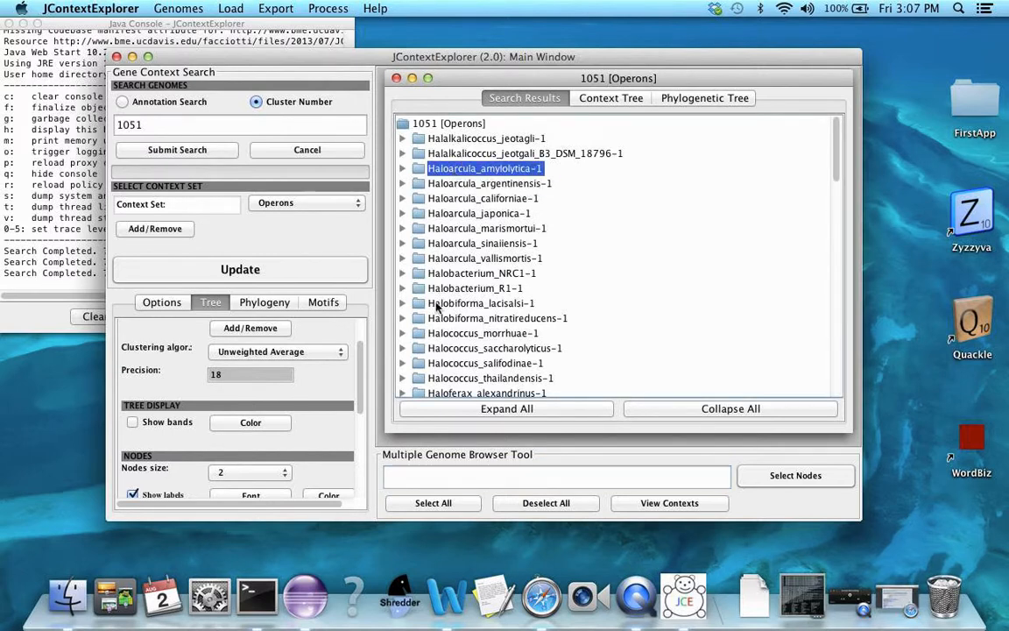
pyautogui.click(430, 476)
pyautogui.write('Halo')
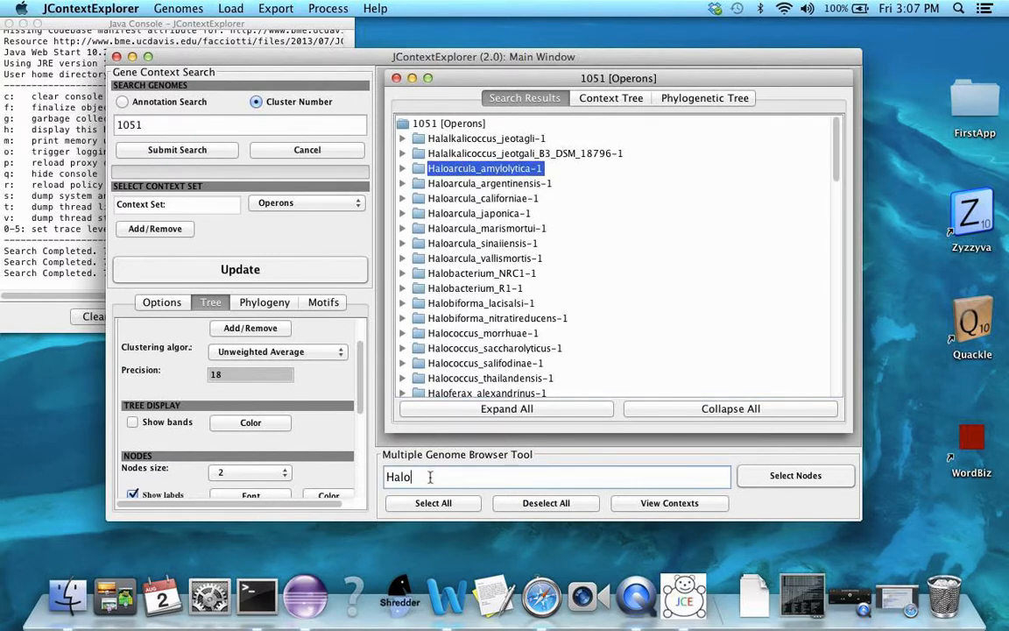
pyautogui.write('arcula')
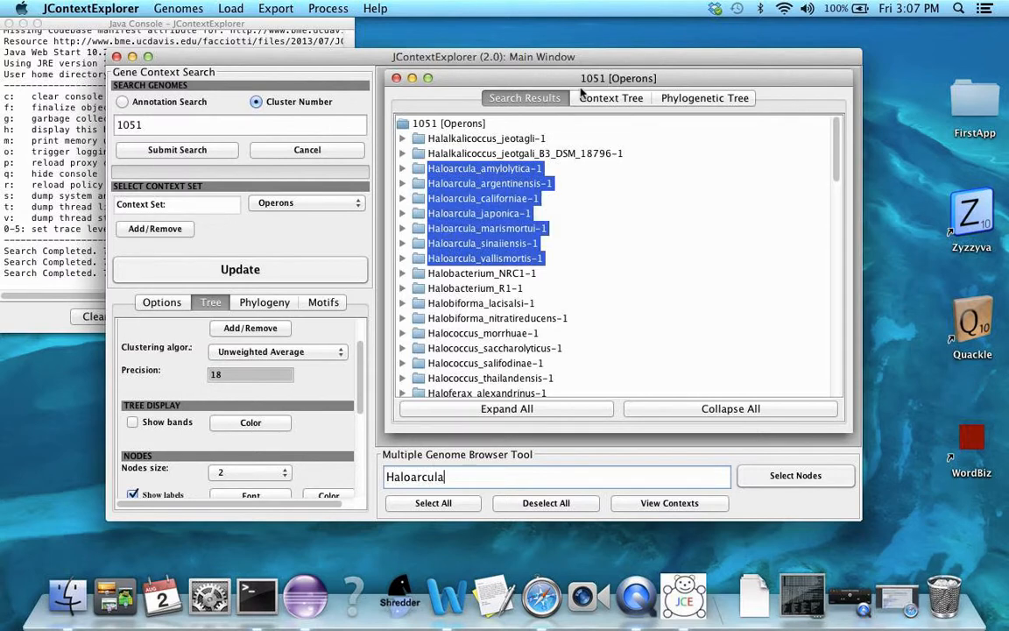
# Examine where the selected Haloarcula nodes fall in the context tree and in the phylogenetic tree.
pyautogui.click(591, 97)
pyautogui.scroll(-5, 588, 263)
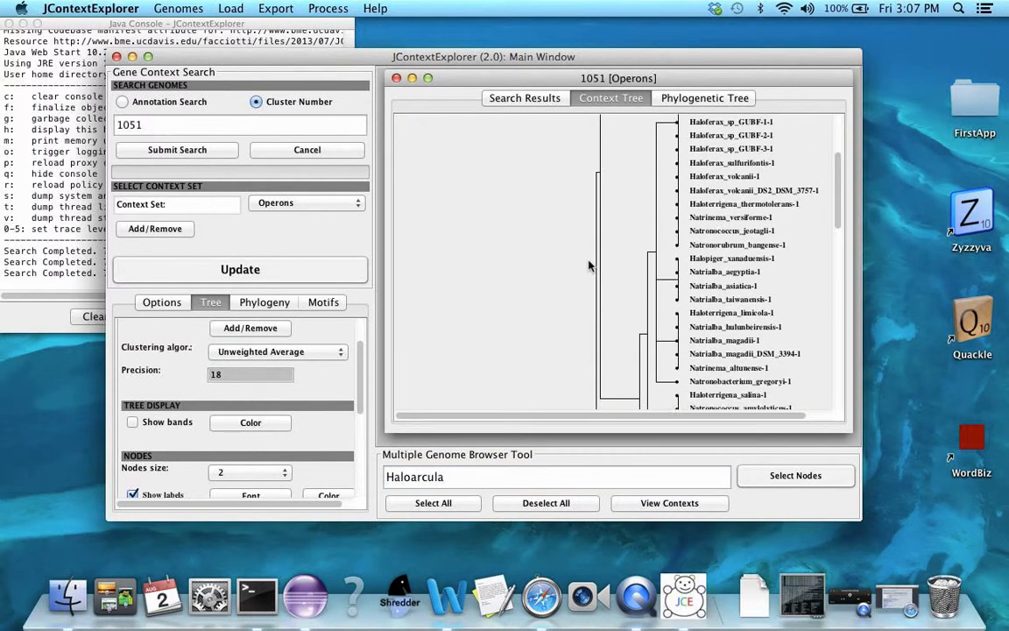
pyautogui.scroll(5, 590, 265)
pyautogui.click(685, 97)
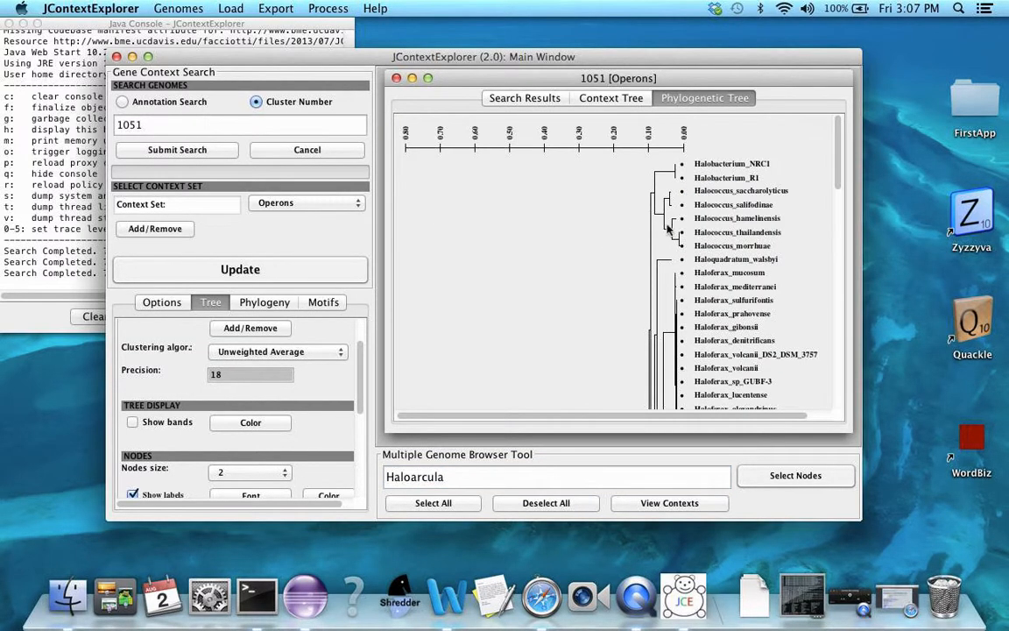
pyautogui.scroll(-10, 668, 228)
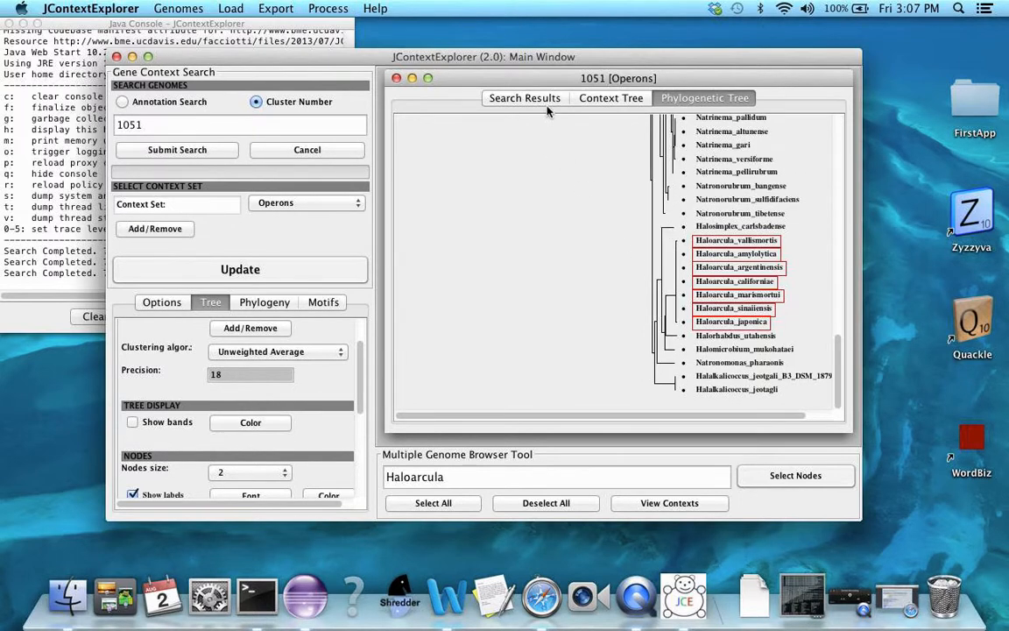
# Add all Haloferax nodes to the selection in the search results by extending the Multiple Genome Browser Tool query to "Haloarcula Haloferax".
pyautogui.click(525, 97)
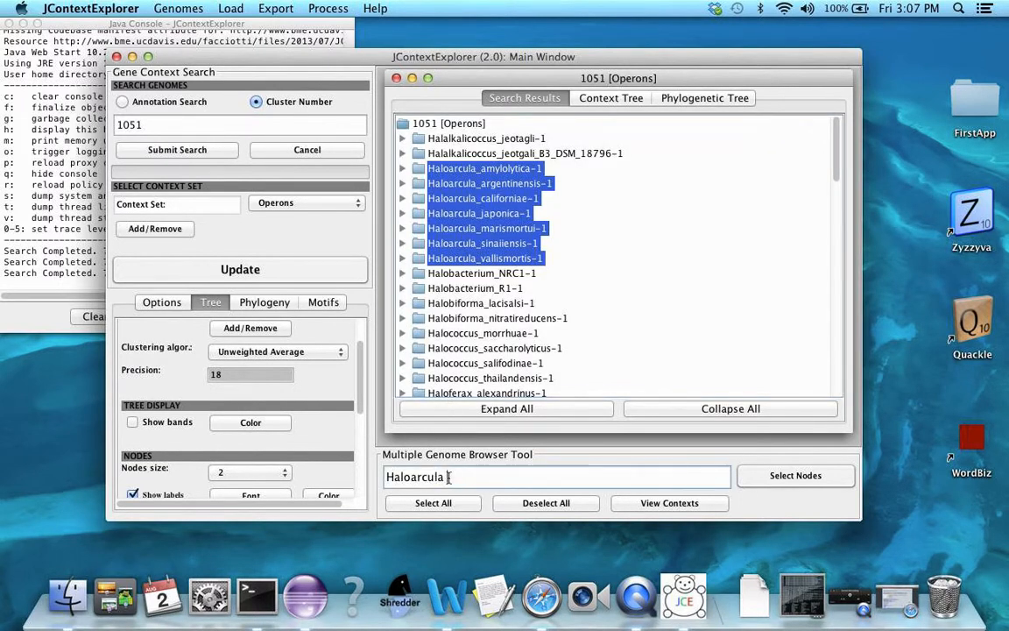
pyautogui.write('Haloferax')
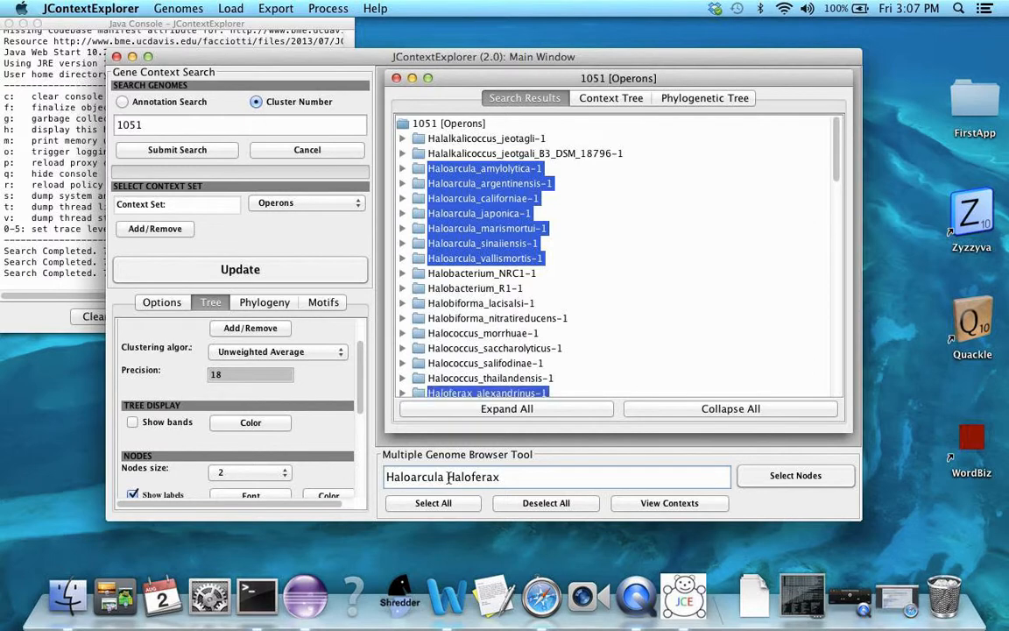
pyautogui.scroll(-5, 576, 293)
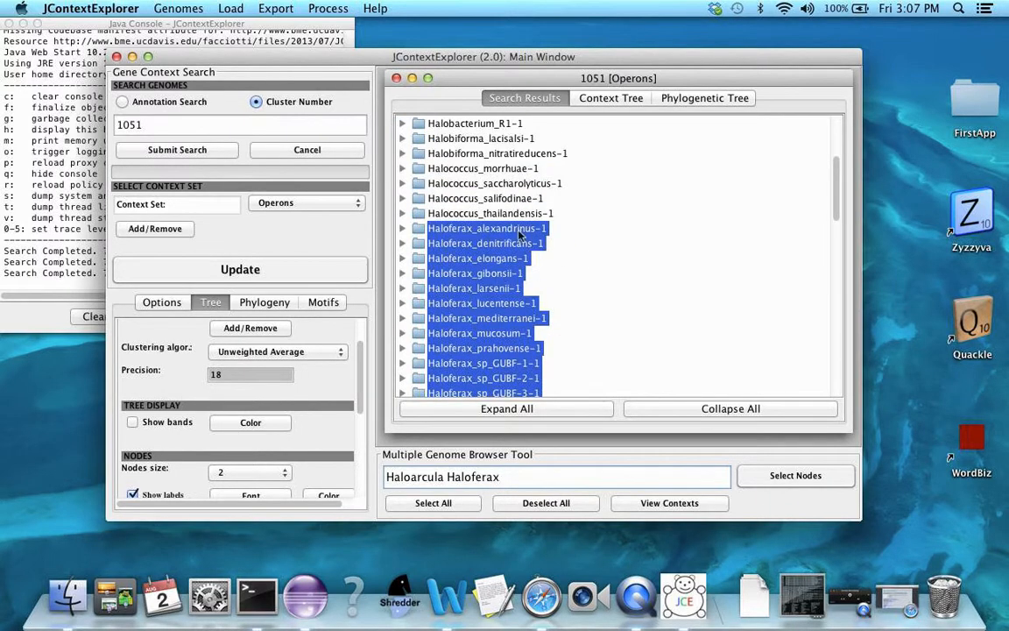
# Compare how the selected Haloarcula and Haloferax nodes are grouped in the context tree and in the phylogenetic tree.
pyautogui.click(583, 97)
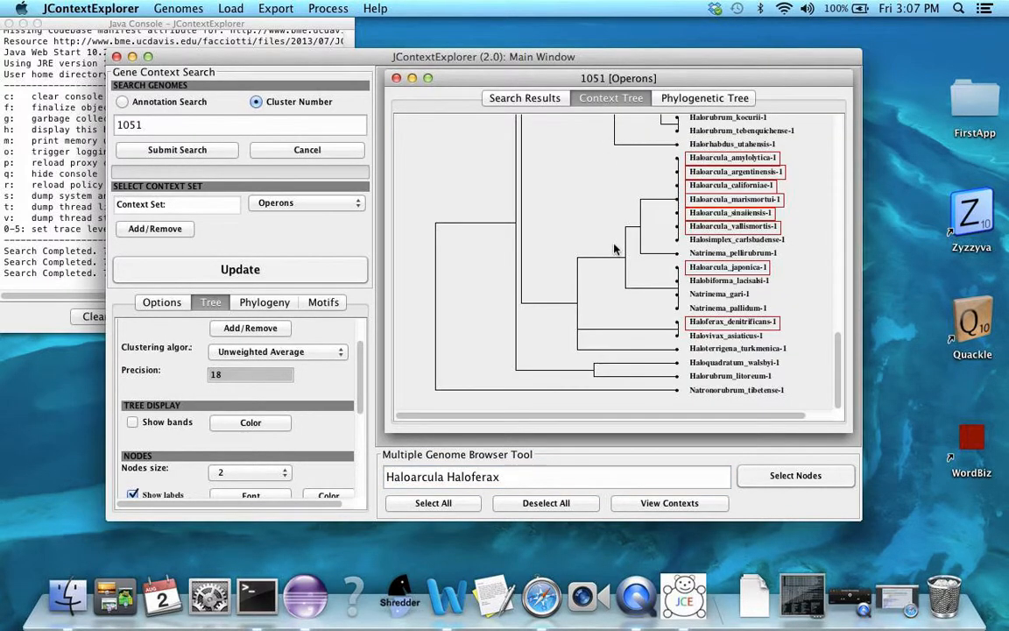
pyautogui.scroll(10, 614, 249)
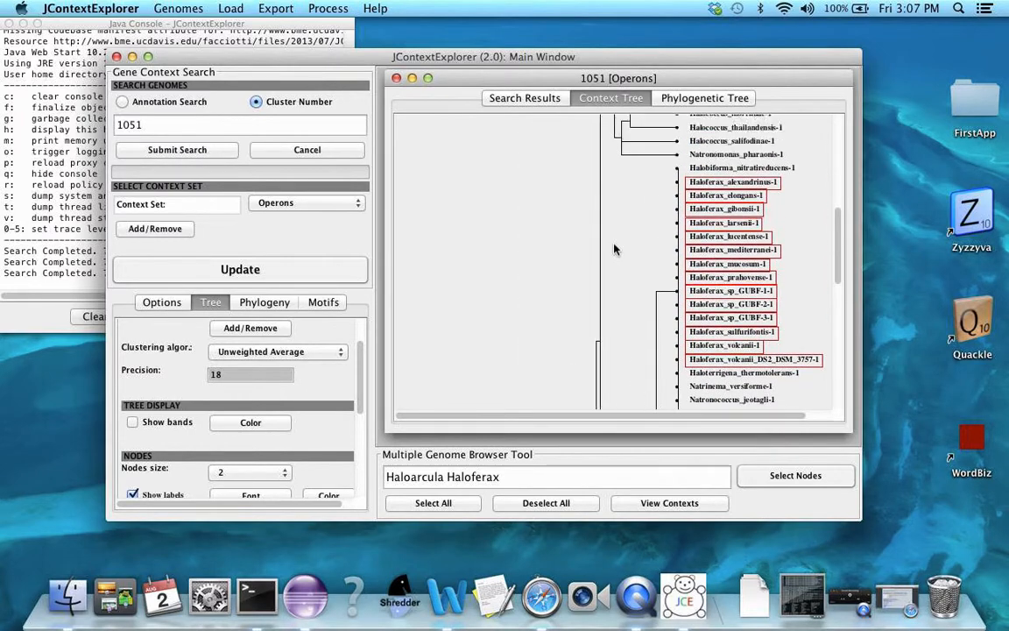
pyautogui.scroll(-10, 613, 249)
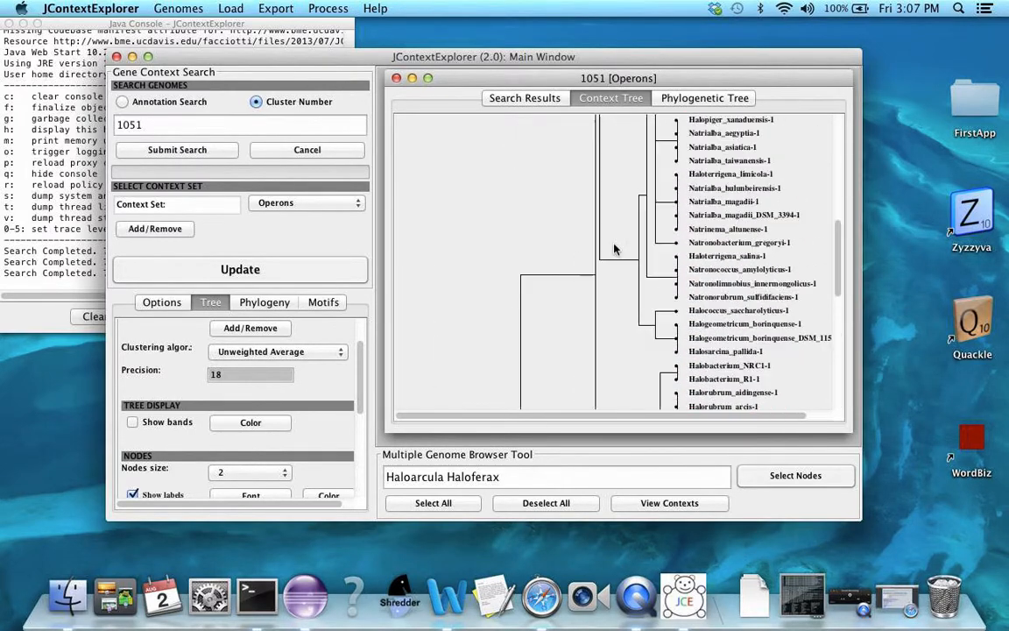
pyautogui.scroll(8, 613, 250)
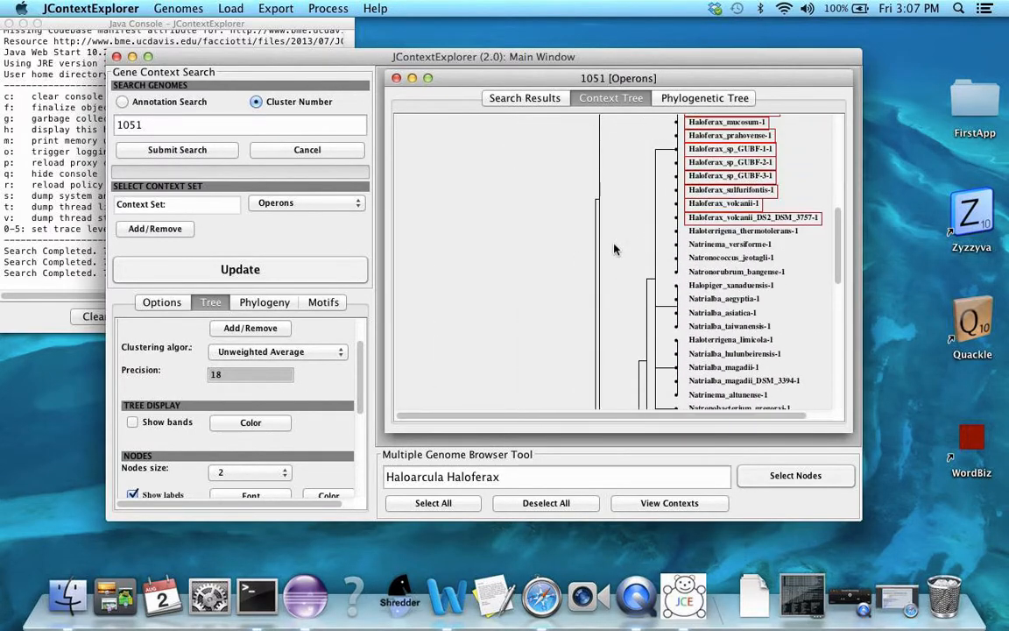
pyautogui.click(695, 101)
pyautogui.scroll(10, 699, 330)
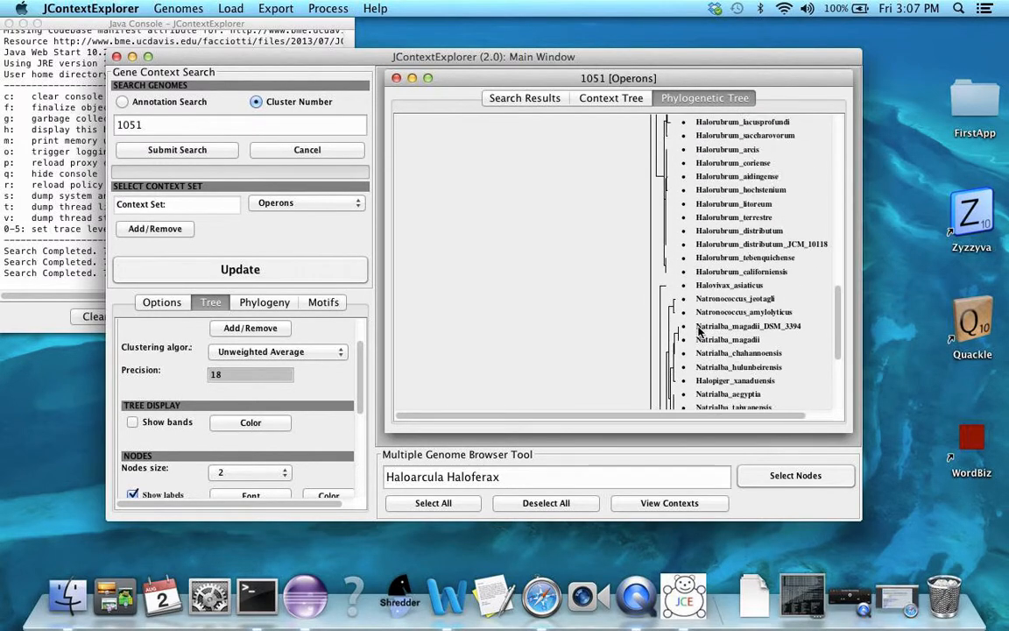
pyautogui.scroll(10, 699, 330)
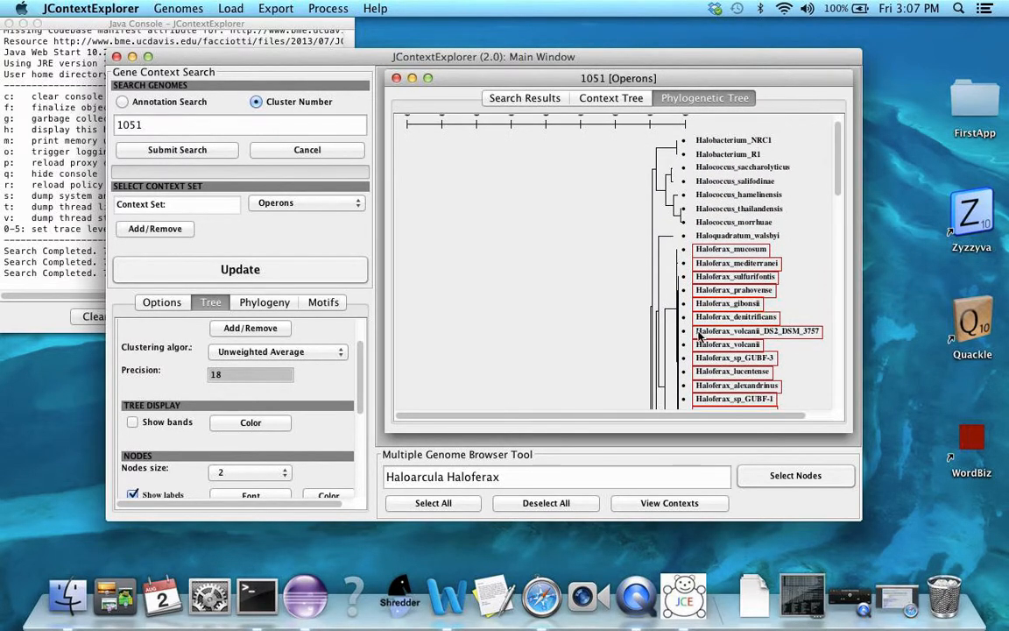
pyautogui.scroll(-5, 643, 324)
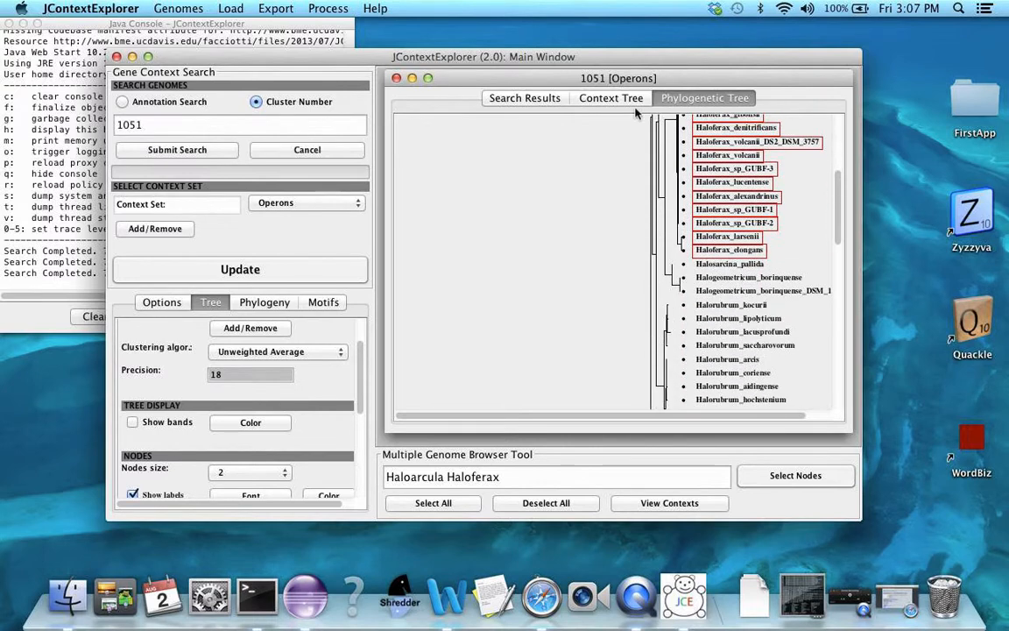
pyautogui.scroll(-10, 660, 302)
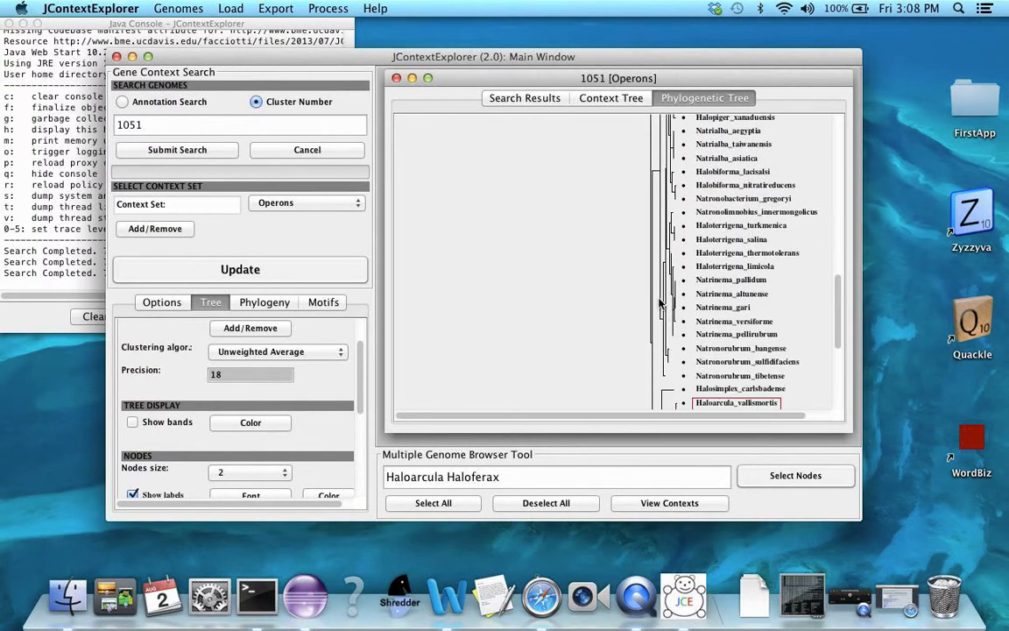
pyautogui.scroll(-5, 659, 303)
# Return to the context tree and examine which Haloferax and Haloarcula nodes sit apart from their main groups.
pyautogui.click(630, 100)
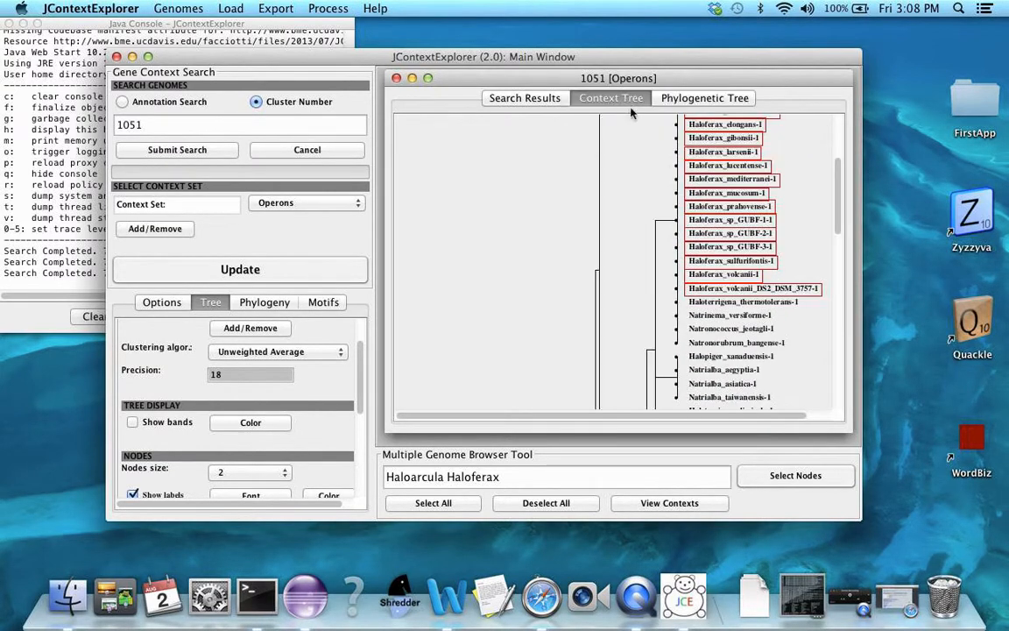
pyautogui.scroll(-10, 699, 263)
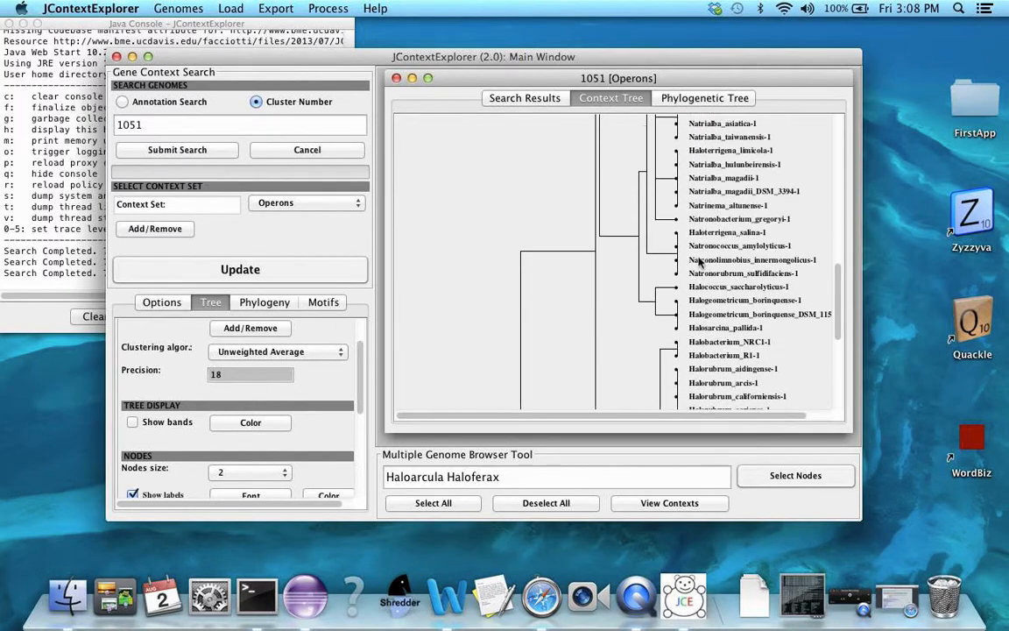
pyautogui.scroll(10, 699, 263)
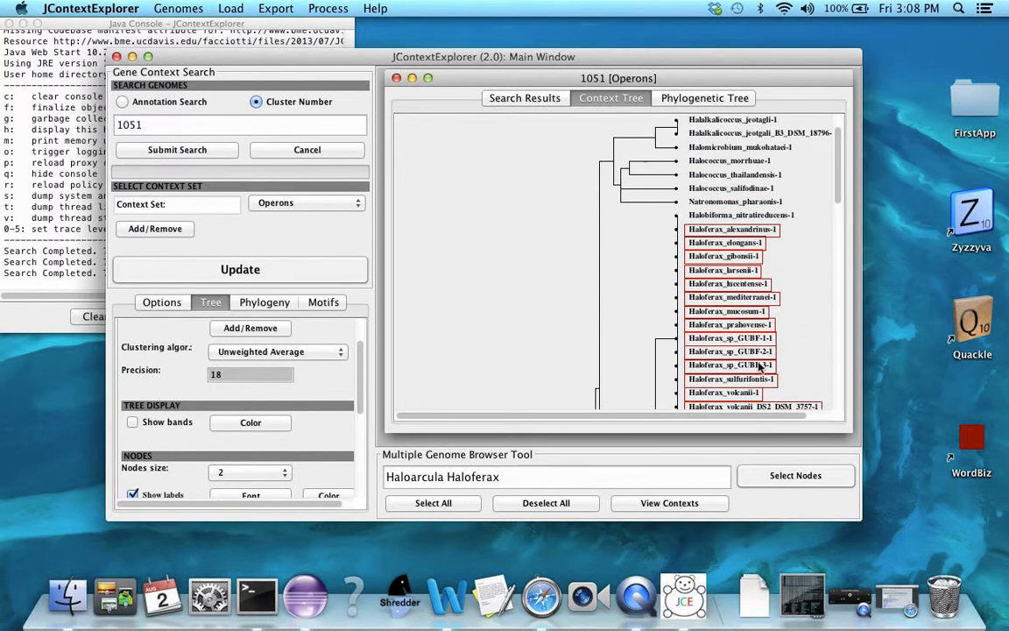
pyautogui.scroll(3, 682, 232)
pyautogui.scroll(-8, 682, 233)
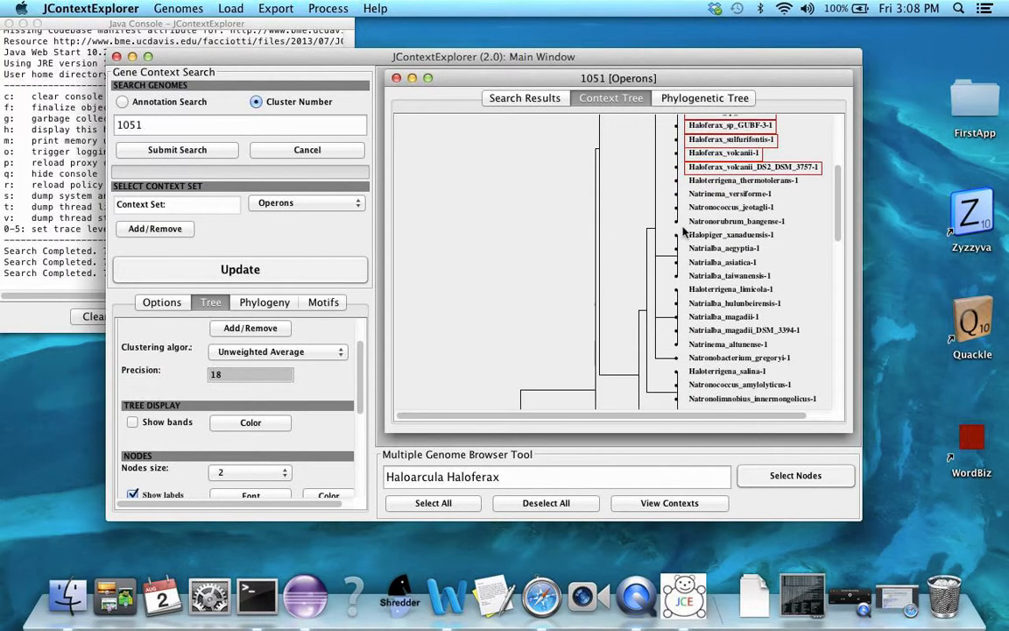
pyautogui.scroll(-10, 684, 230)
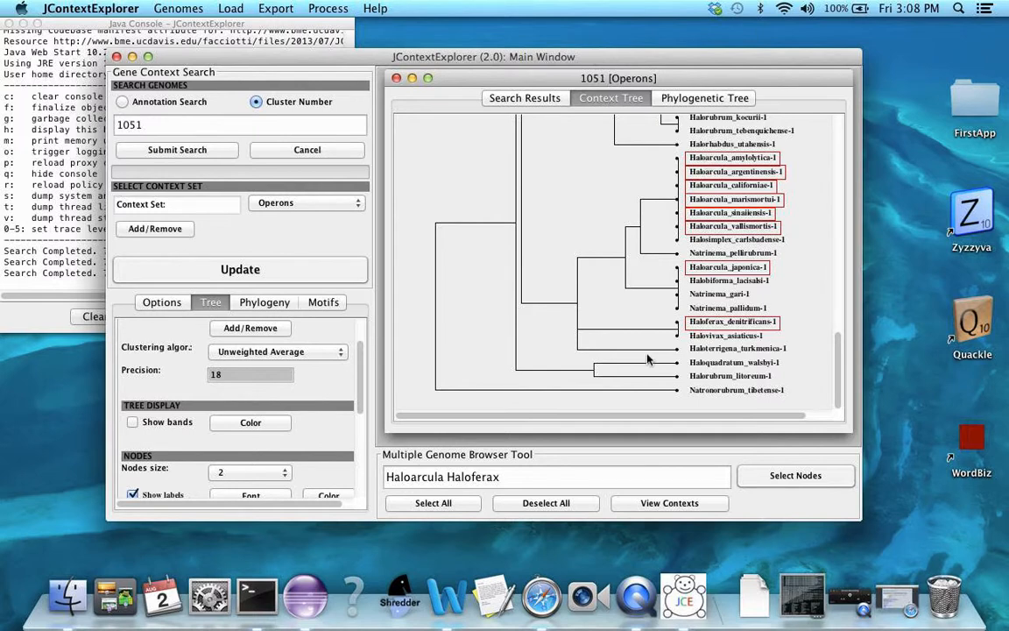
# Select the context tree group of Haloarcula_japonica, Halobiforma_lacisalsi, Natrinema_gari and Natrinema_pallidum, and locate these organisms in the phylogenetic tree.
pyautogui.click(735, 269)
pyautogui.click(630, 282)
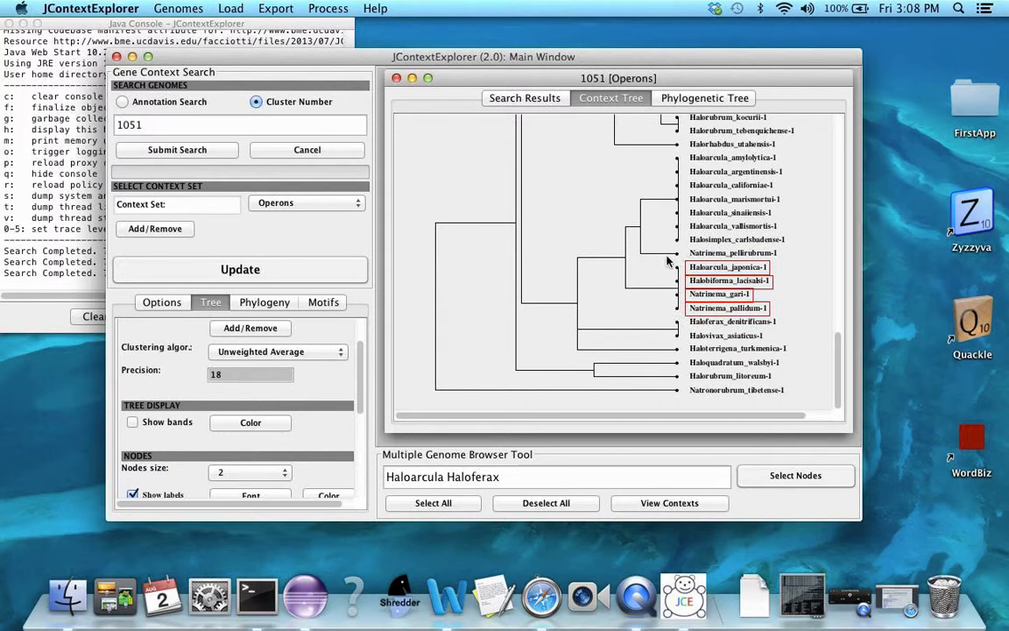
pyautogui.click(694, 99)
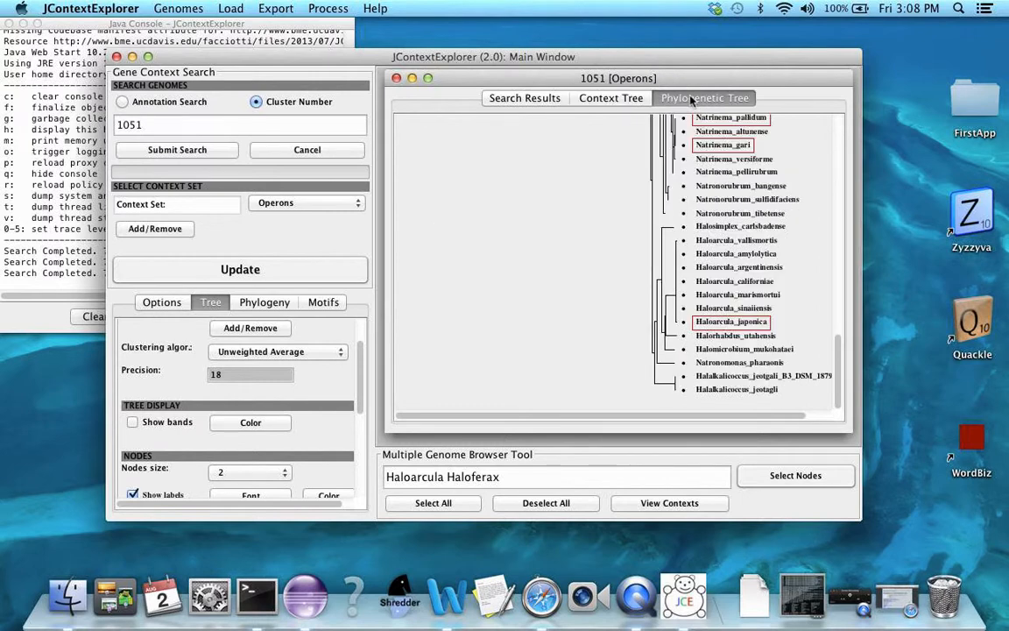
pyautogui.scroll(2, 707, 318)
pyautogui.scroll(1, 708, 318)
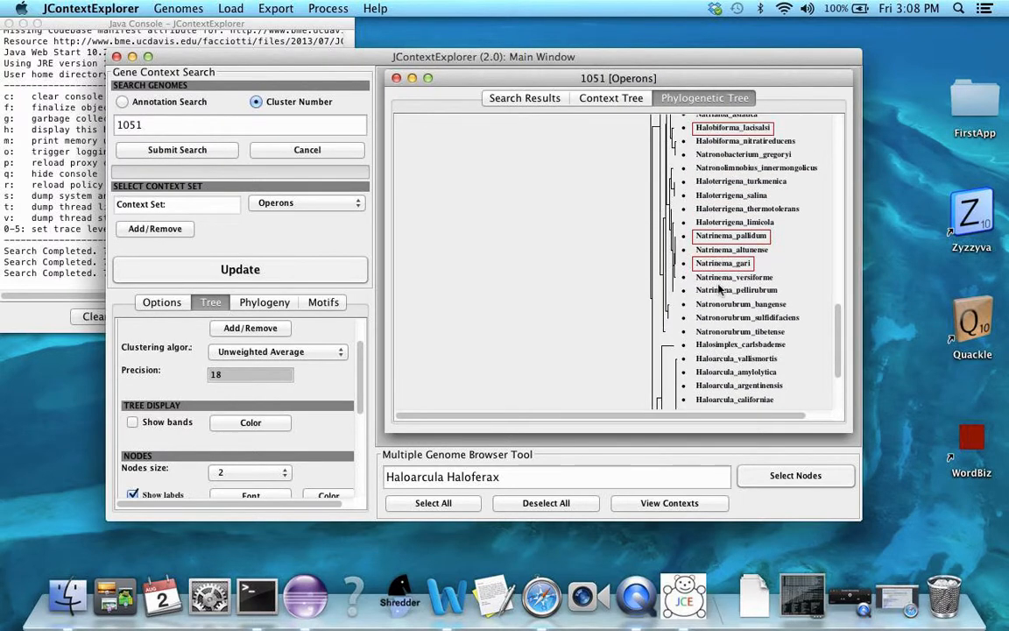
# View the gene contexts of the four selected organisms, close the viewer and recheck their positions in the phylogenetic tree.
pyautogui.click(667, 506)
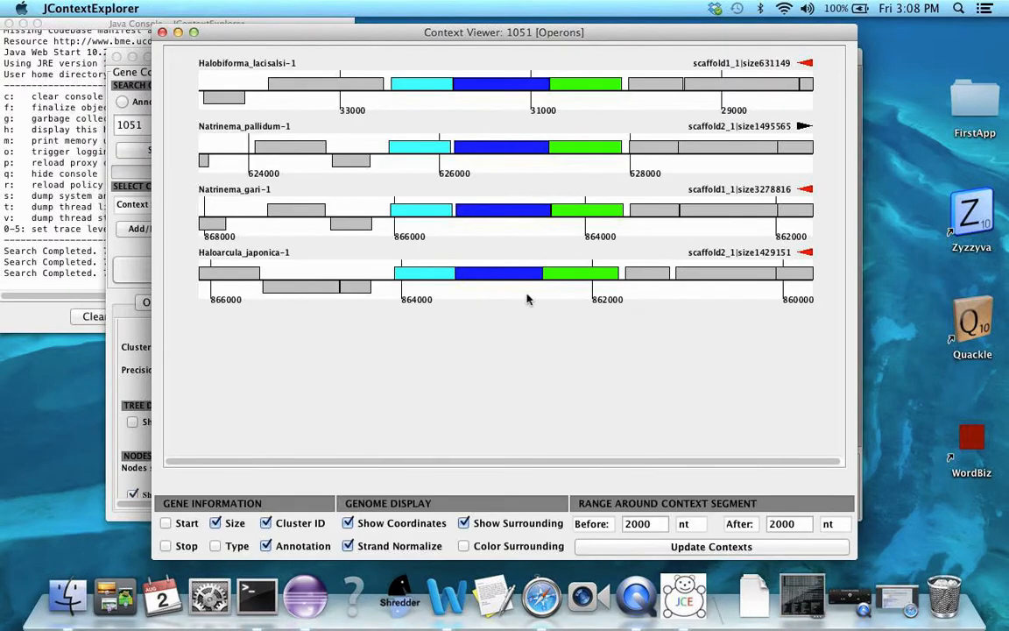
pyautogui.click(162, 33)
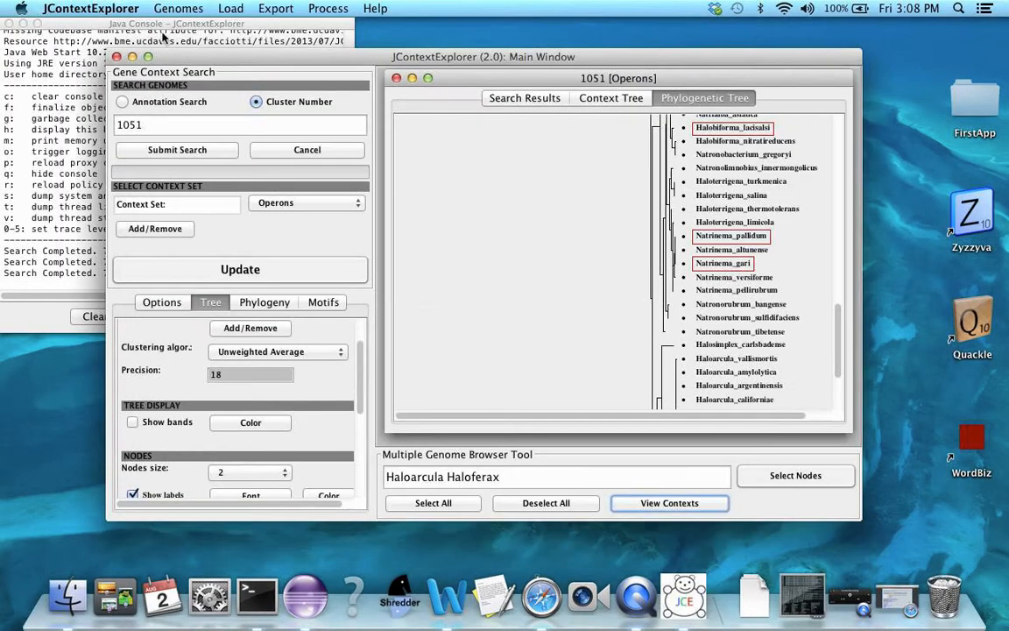
pyautogui.scroll(-5, 563, 248)
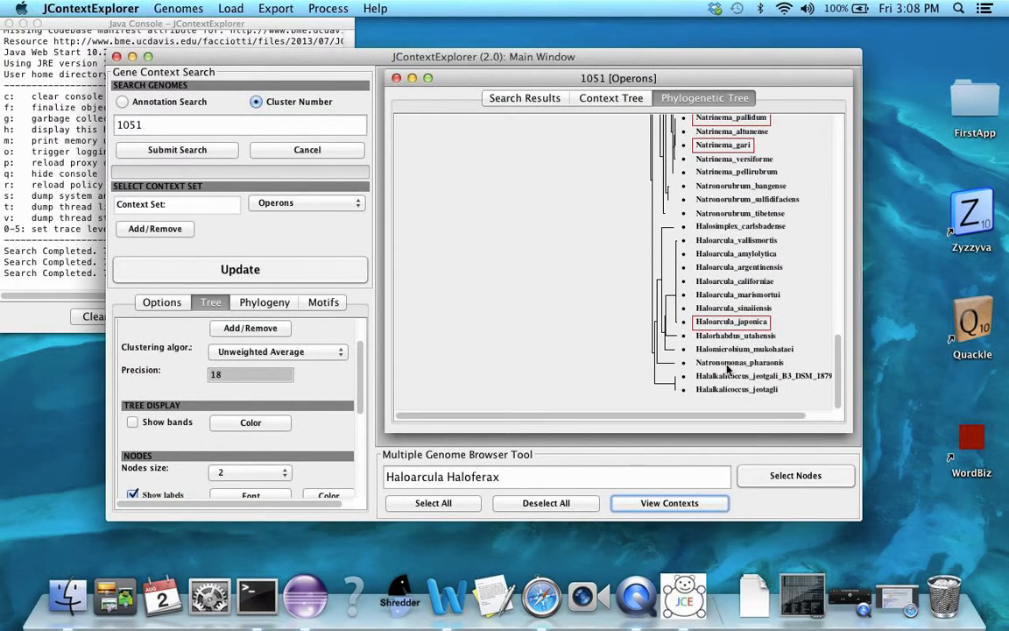
pyautogui.scroll(6, 615, 279)
pyautogui.click(618, 98)
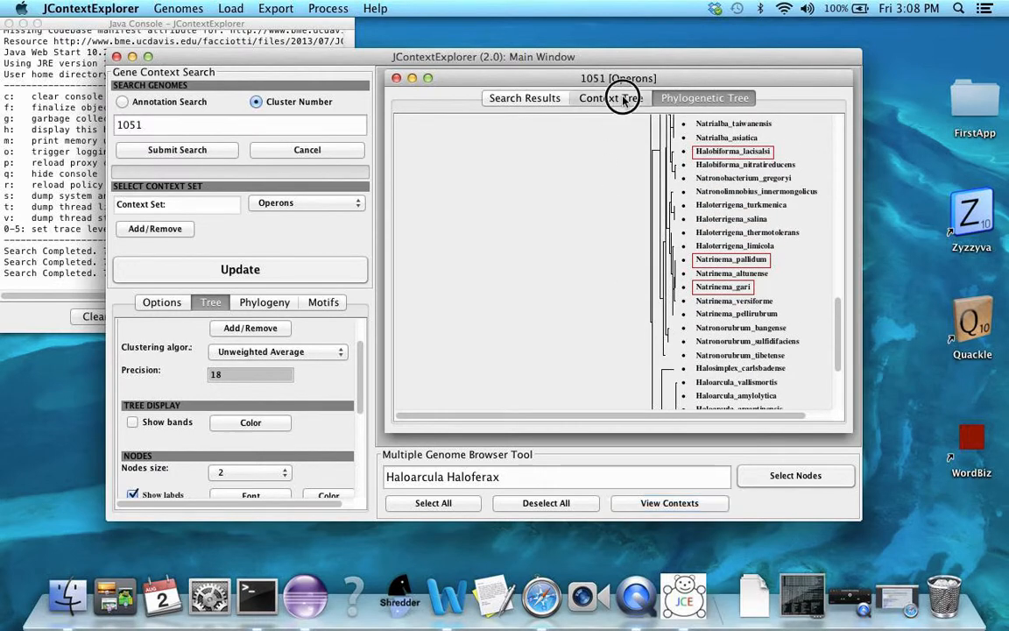
# Set the tree's node size to 6, update the results and review the redrawn context tree.
pyautogui.click(536, 99)
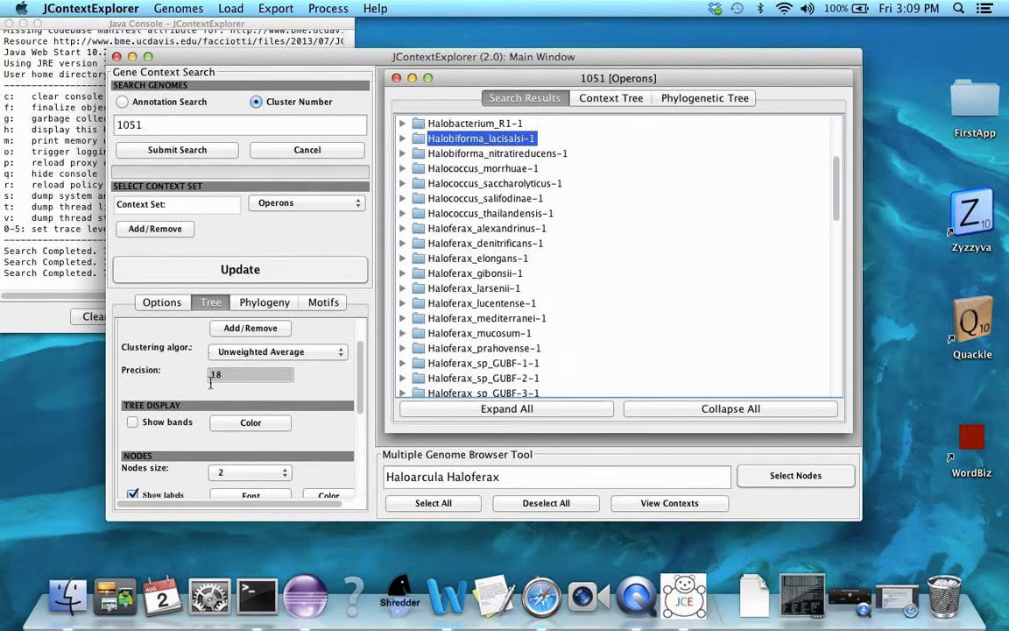
pyautogui.scroll(-5, 210, 383)
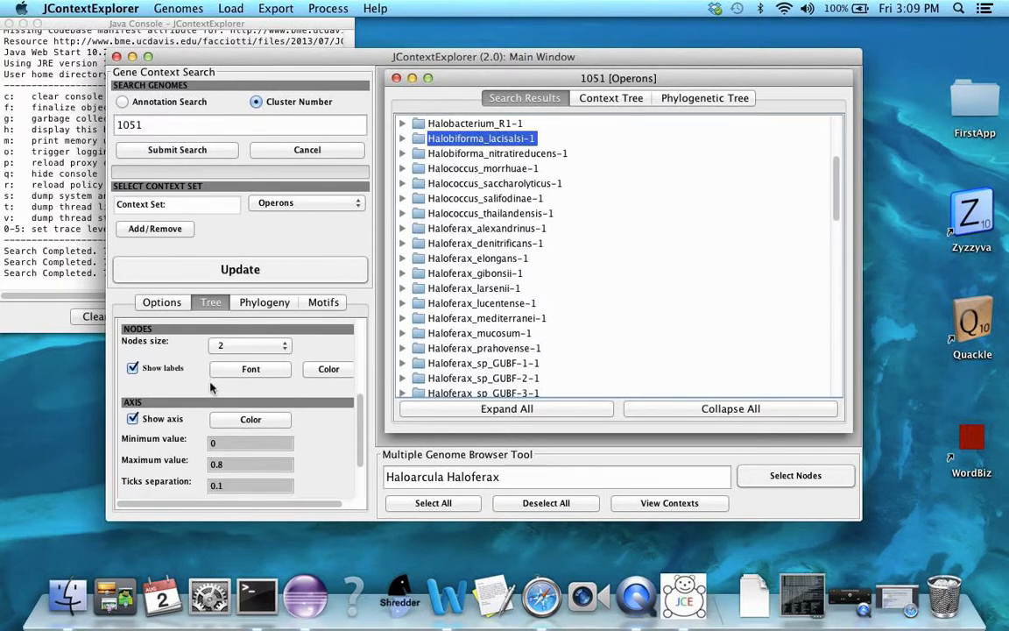
pyautogui.scroll(-3, 210, 386)
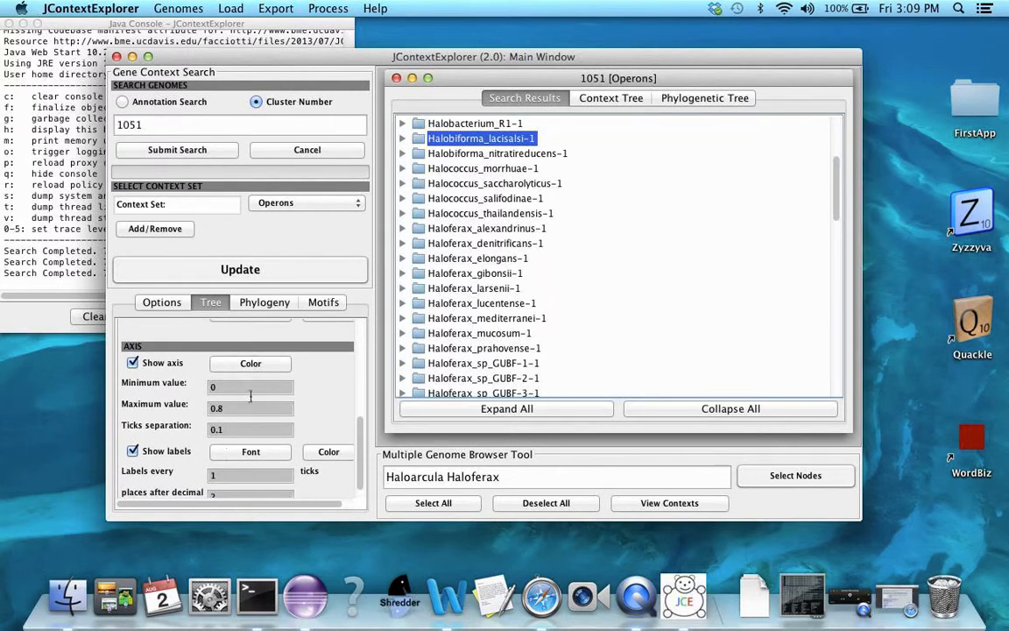
pyautogui.scroll(-1, 232, 387)
pyautogui.scroll(4, 232, 389)
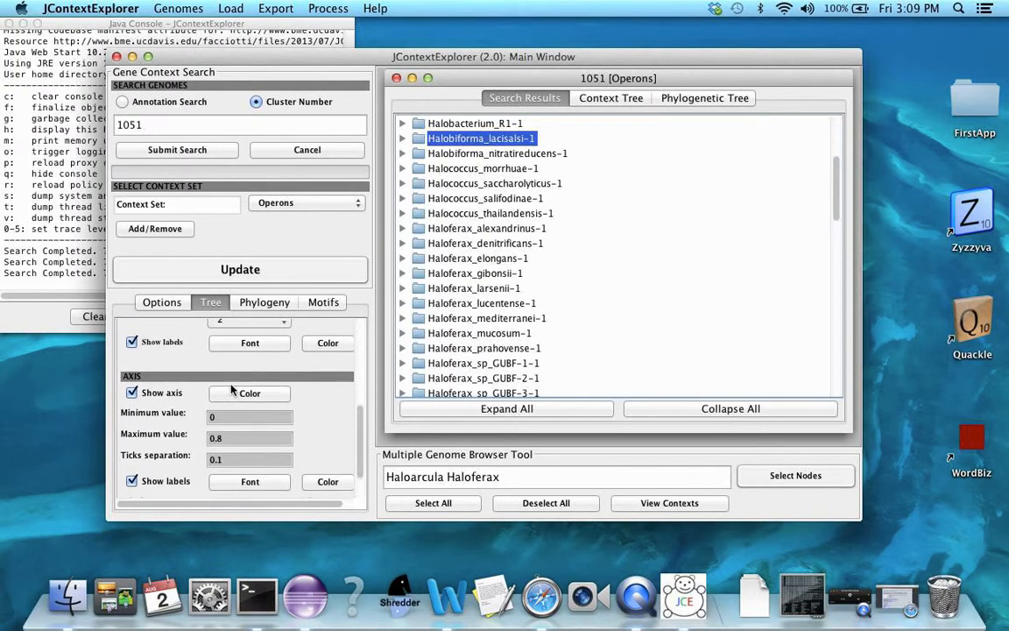
pyautogui.scroll(4, 232, 389)
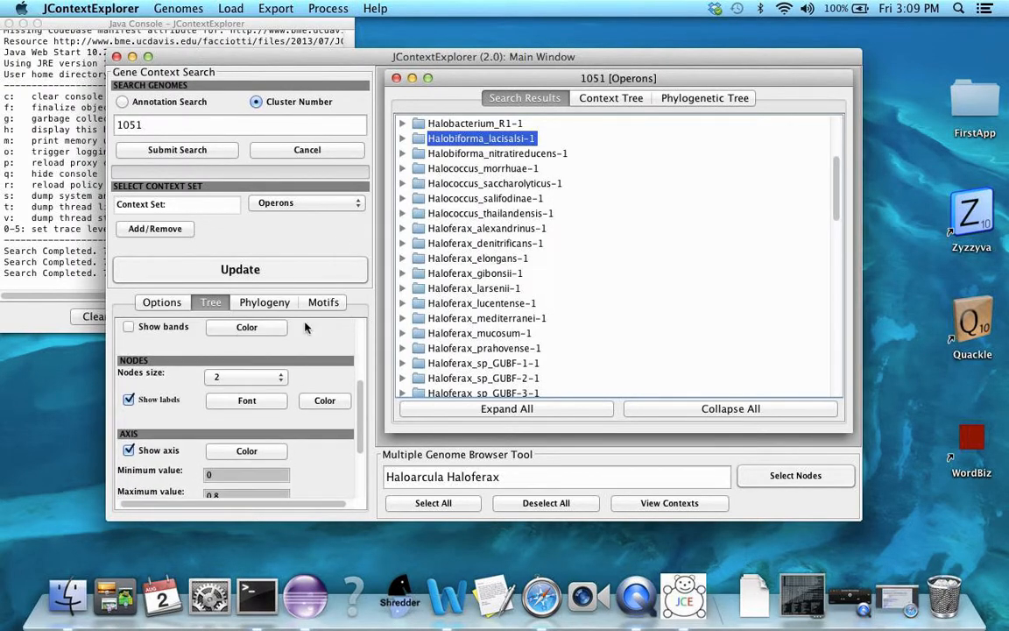
pyautogui.click(226, 376)
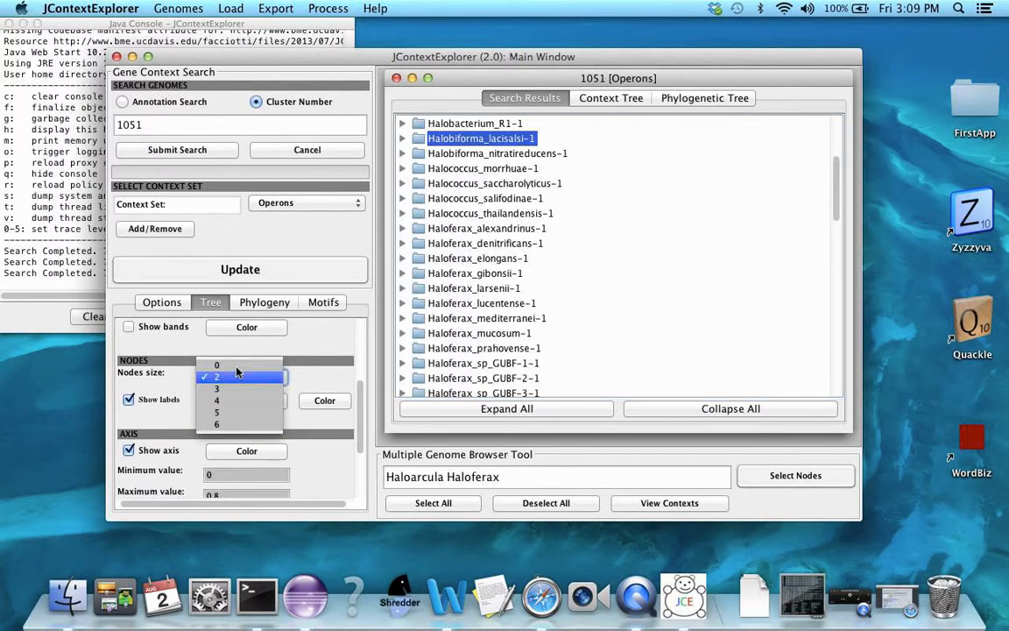
pyautogui.click(217, 424)
pyautogui.click(607, 99)
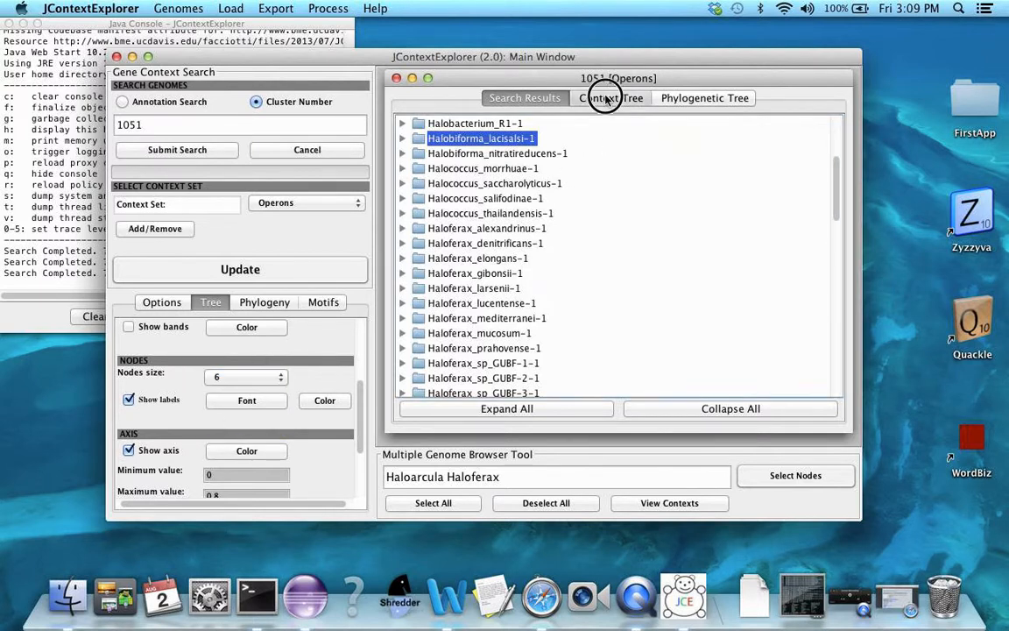
pyautogui.click(239, 267)
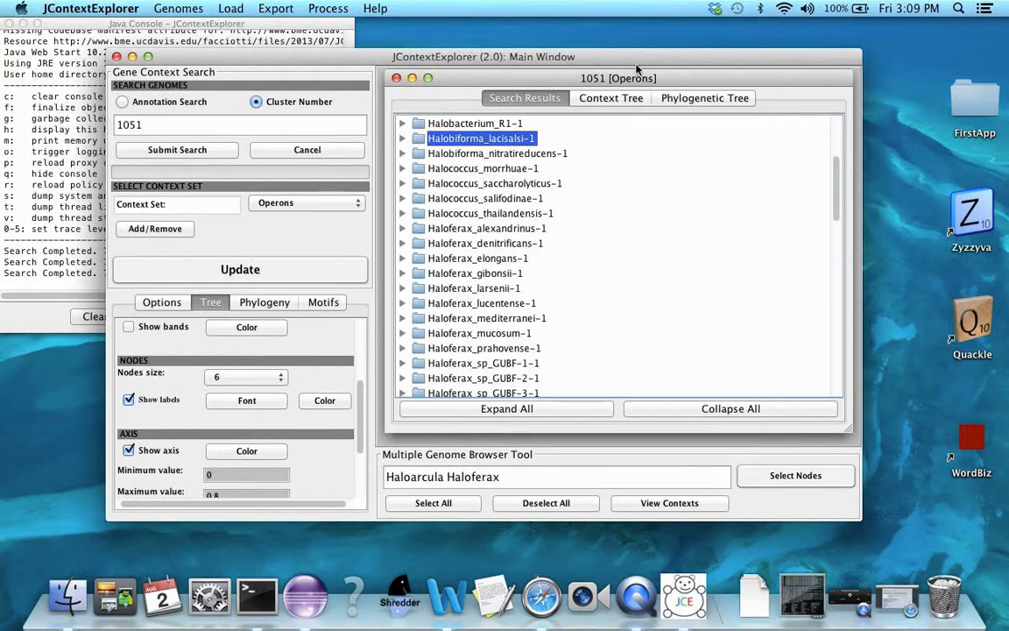
pyautogui.click(587, 96)
pyautogui.scroll(-3, 715, 269)
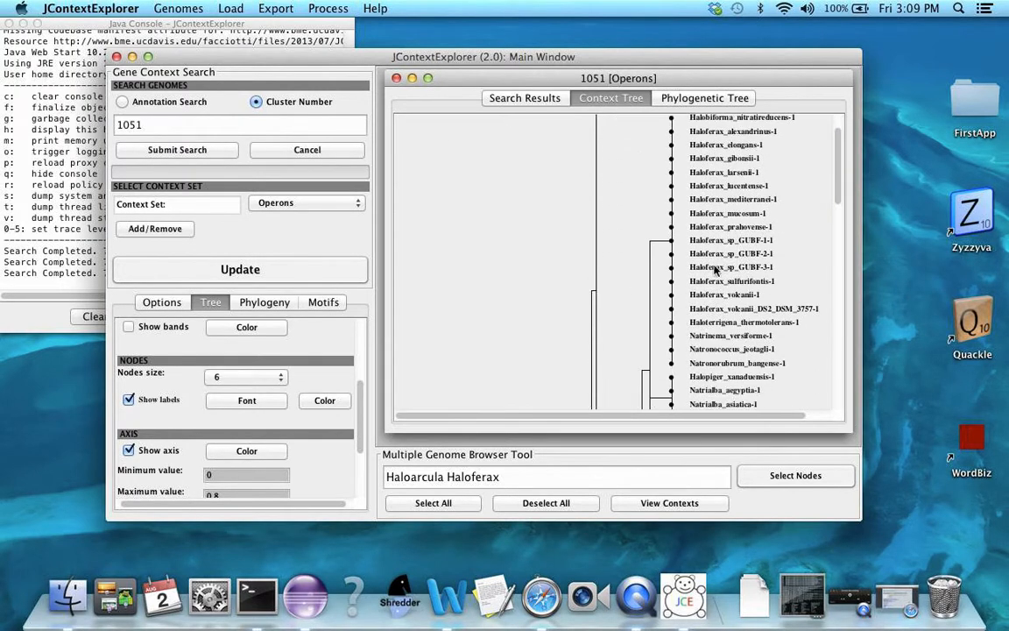
# Change the tree's node labels to a monospaced font, update the results and review the redrawn context tree.
pyautogui.scroll(-1, 715, 269)
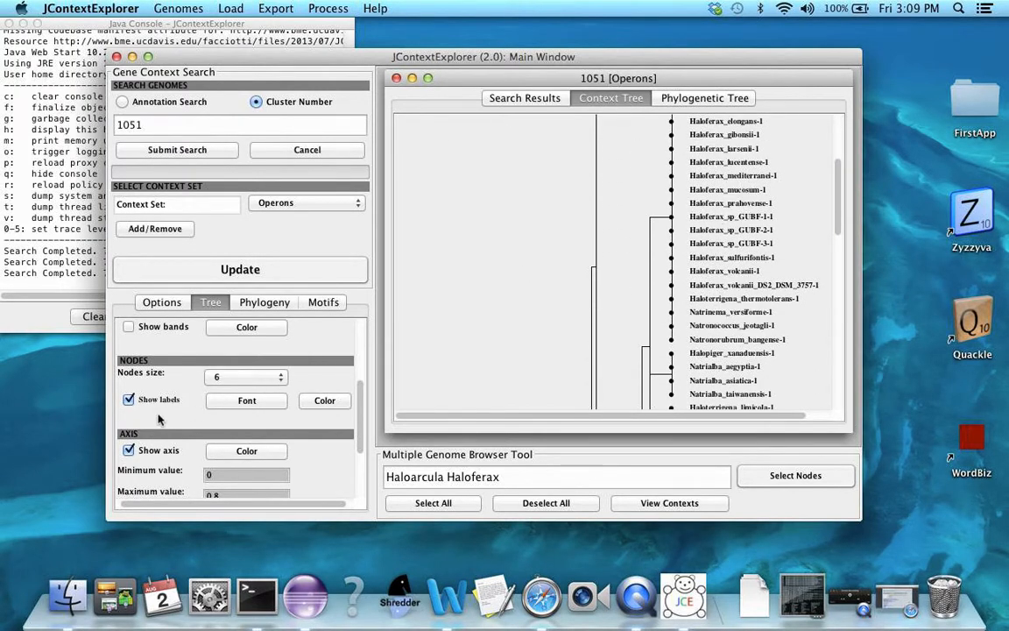
pyautogui.click(232, 403)
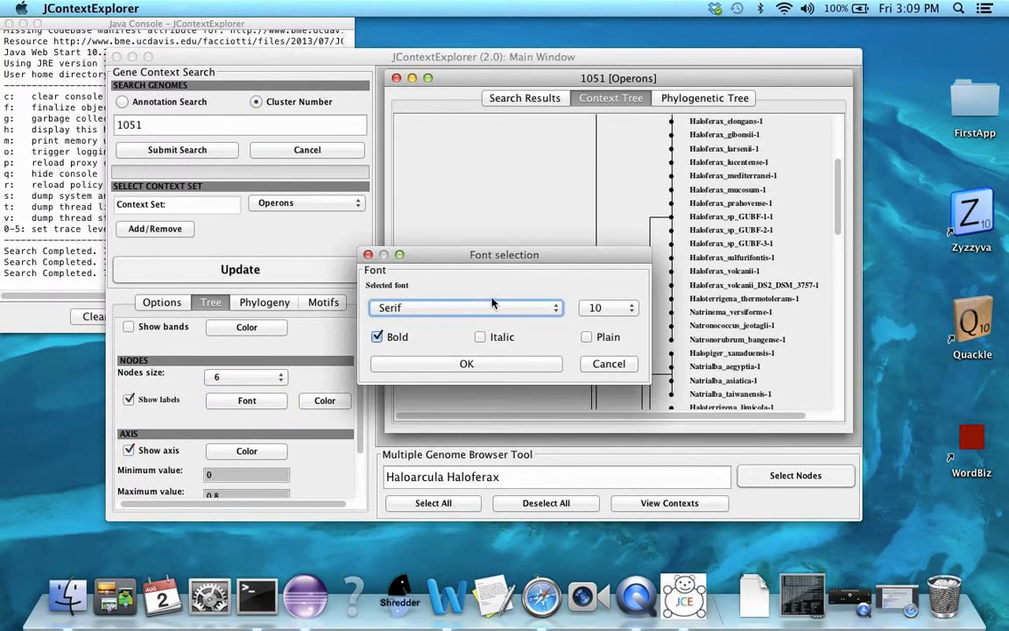
pyautogui.click(481, 312)
pyautogui.click(440, 380)
pyautogui.click(464, 362)
pyautogui.click(250, 278)
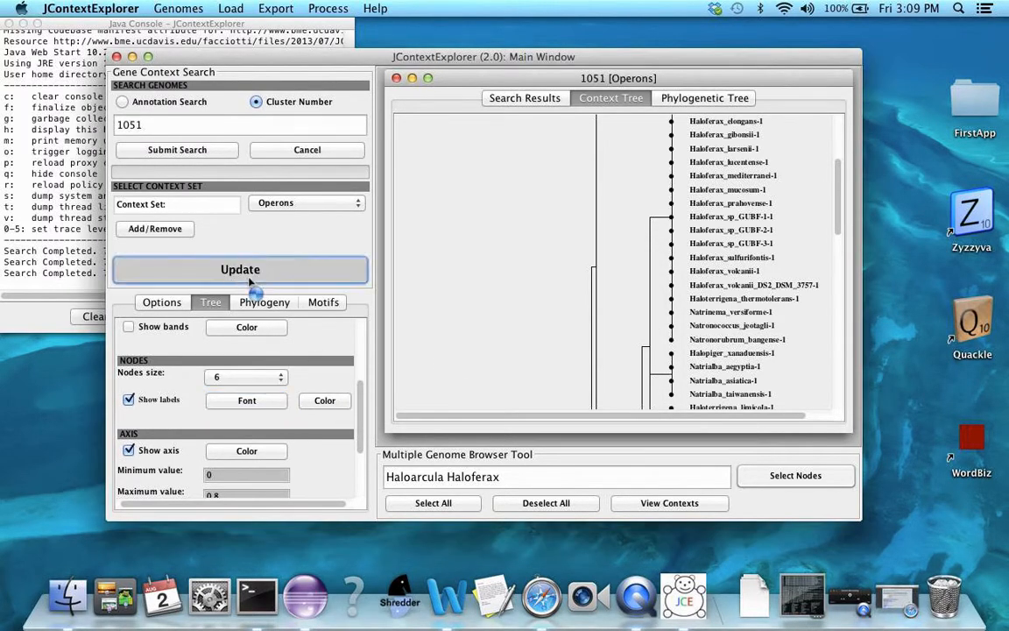
pyautogui.click(589, 96)
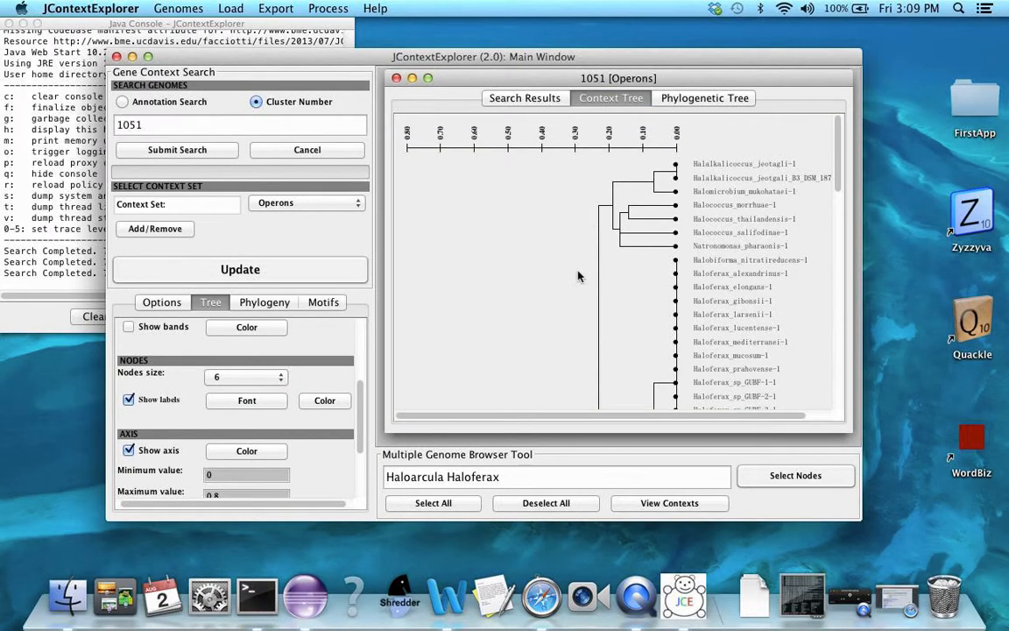
pyautogui.scroll(-15, 578, 277)
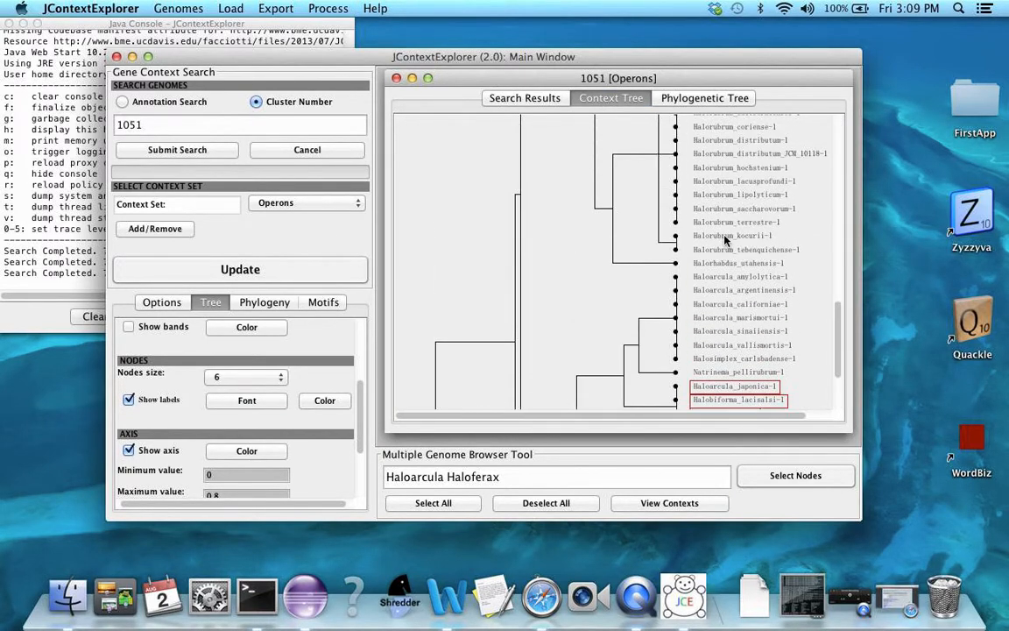
# Select the Halorubrum_kocurii node in the context tree and look through the tree's node, axis and computation settings.
pyautogui.click(725, 237)
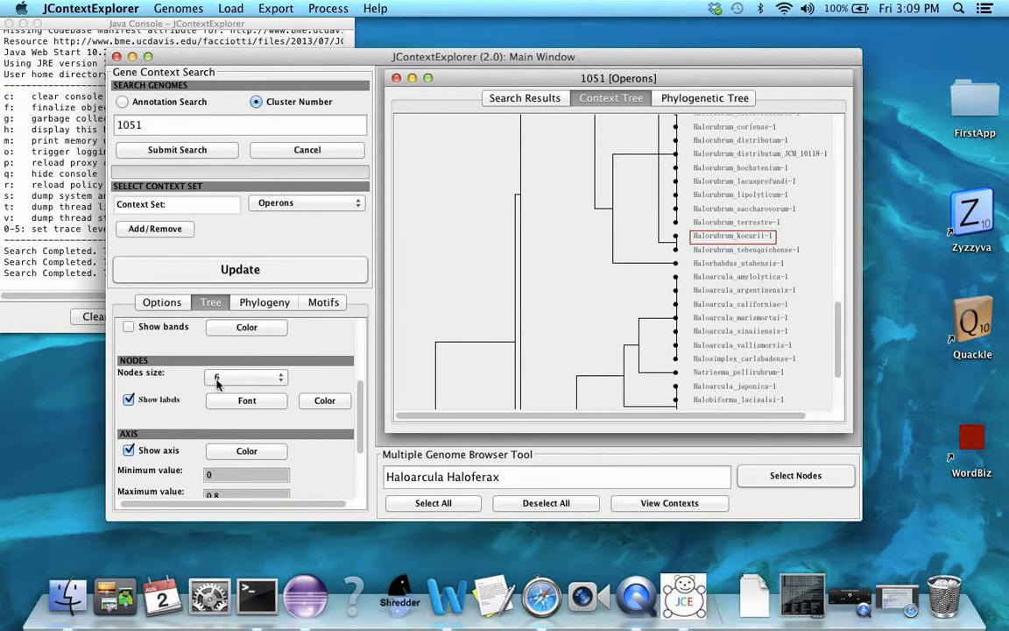
pyautogui.scroll(-1, 216, 379)
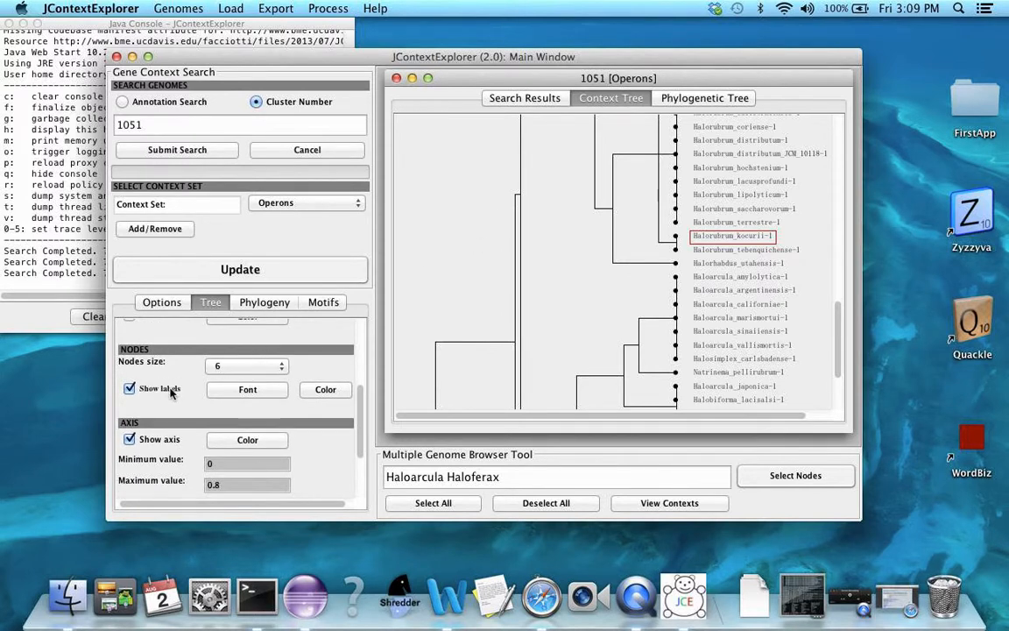
pyautogui.scroll(-6, 171, 394)
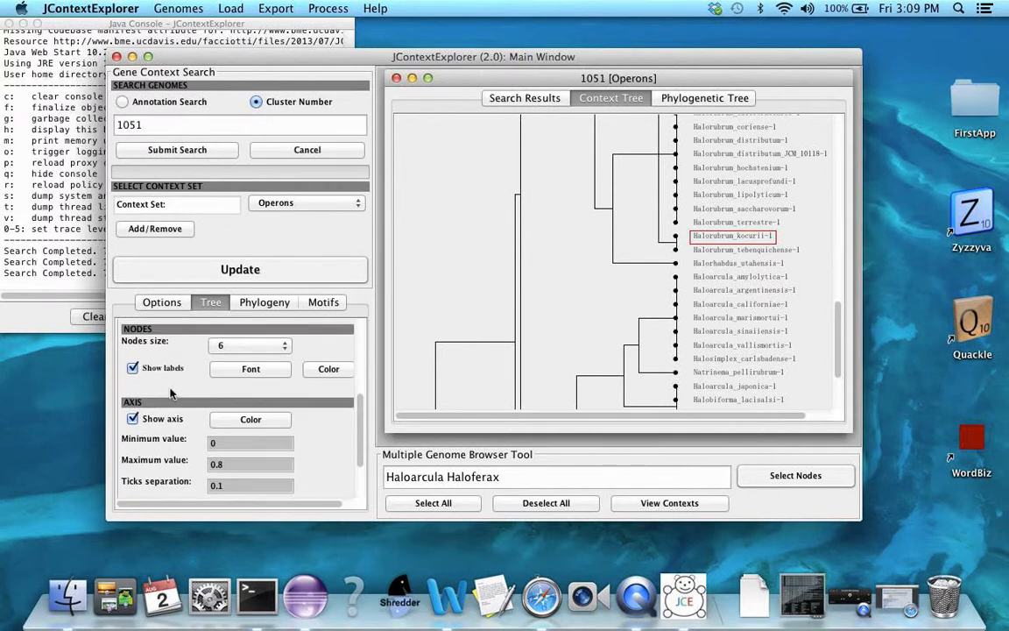
pyautogui.scroll(10, 171, 394)
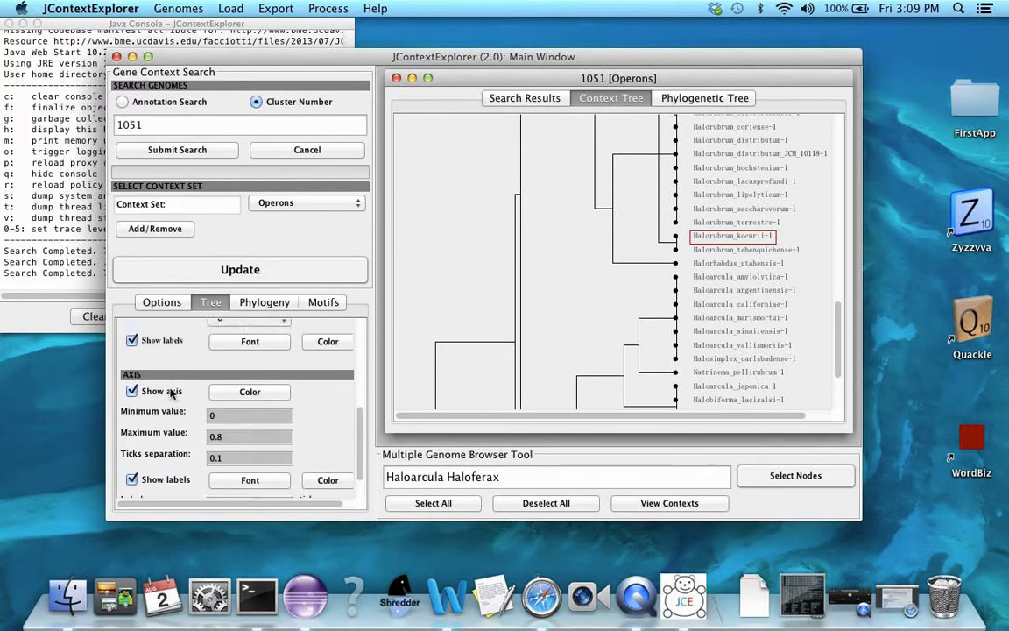
pyautogui.scroll(5, 170, 393)
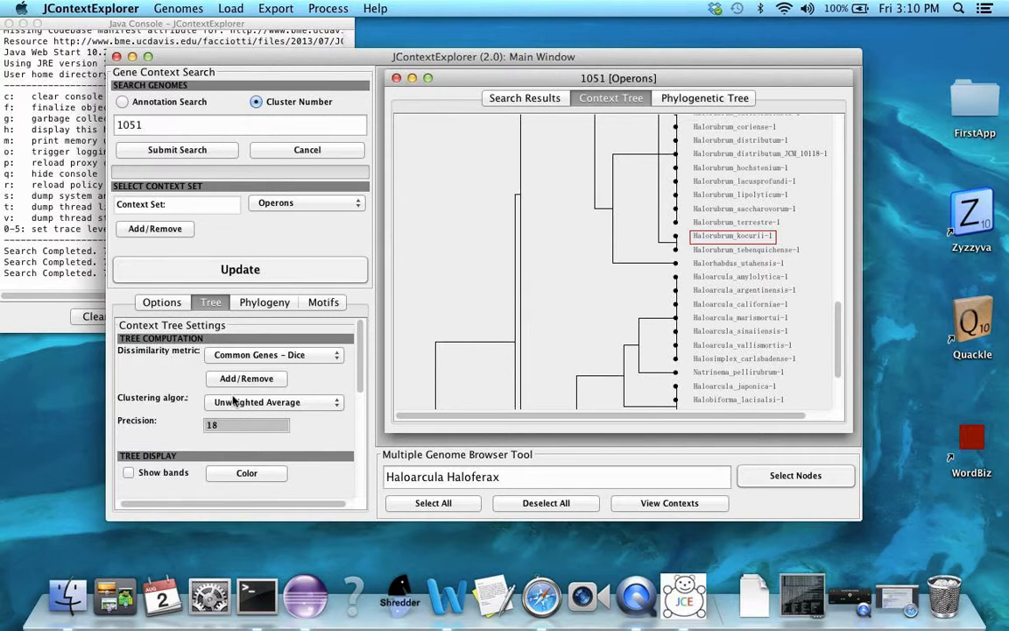
# Set the clustering algorithm to Unweighted Centroid, update the results and examine the recomputed context tree.
pyautogui.click(265, 402)
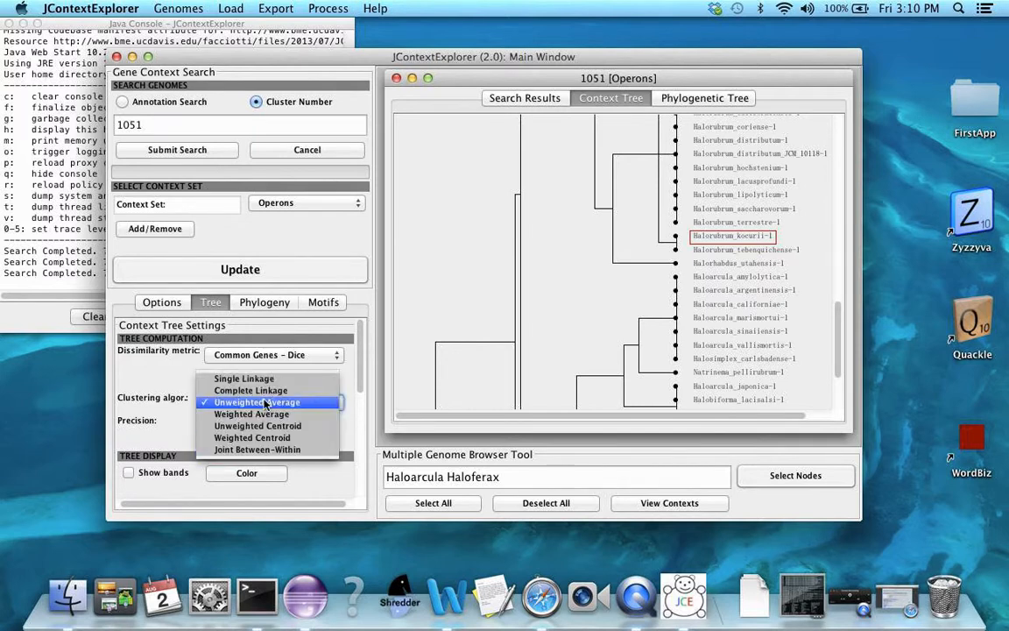
pyautogui.click(258, 426)
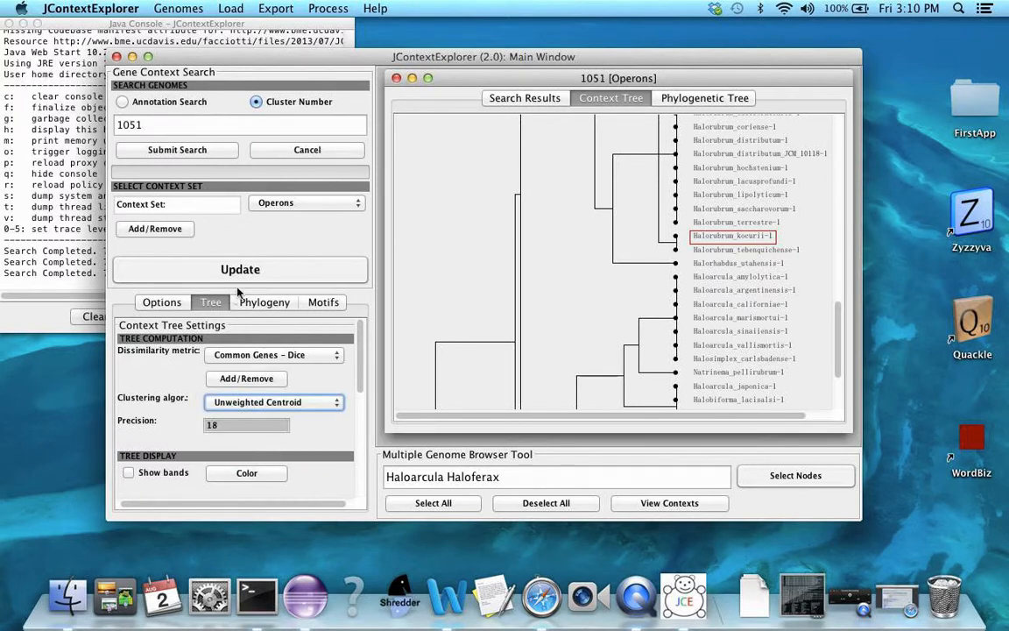
pyautogui.click(263, 271)
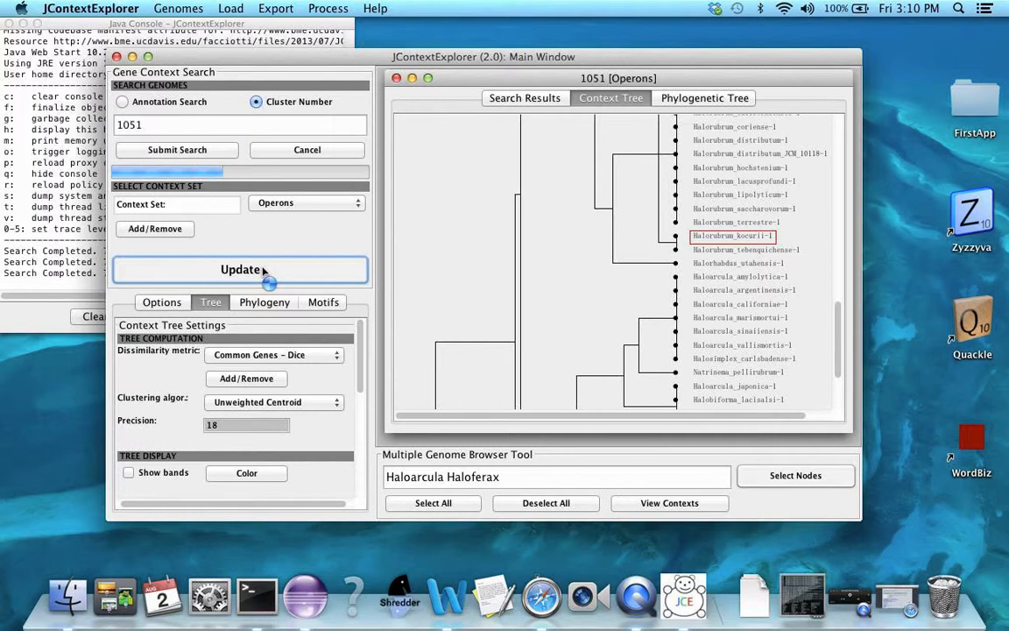
pyautogui.click(594, 100)
pyautogui.scroll(-10, 578, 249)
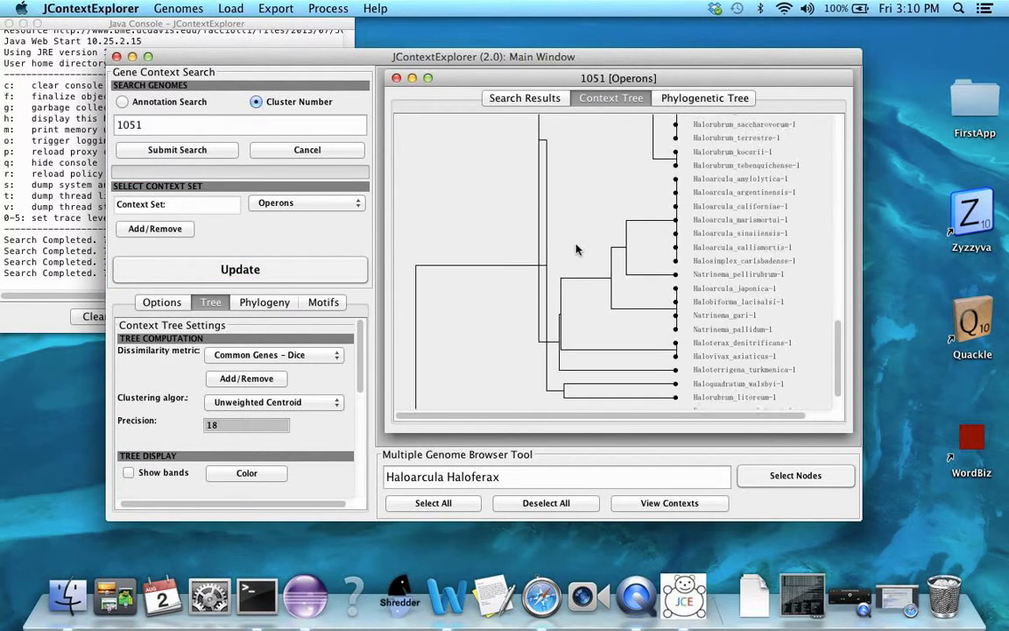
pyautogui.scroll(5, 576, 249)
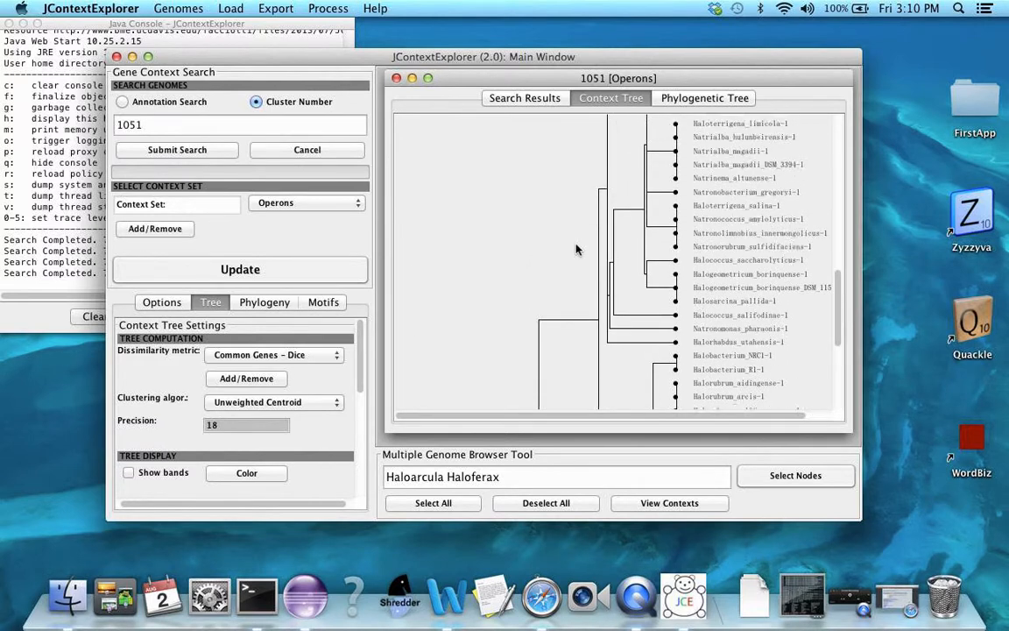
pyautogui.scroll(5, 577, 250)
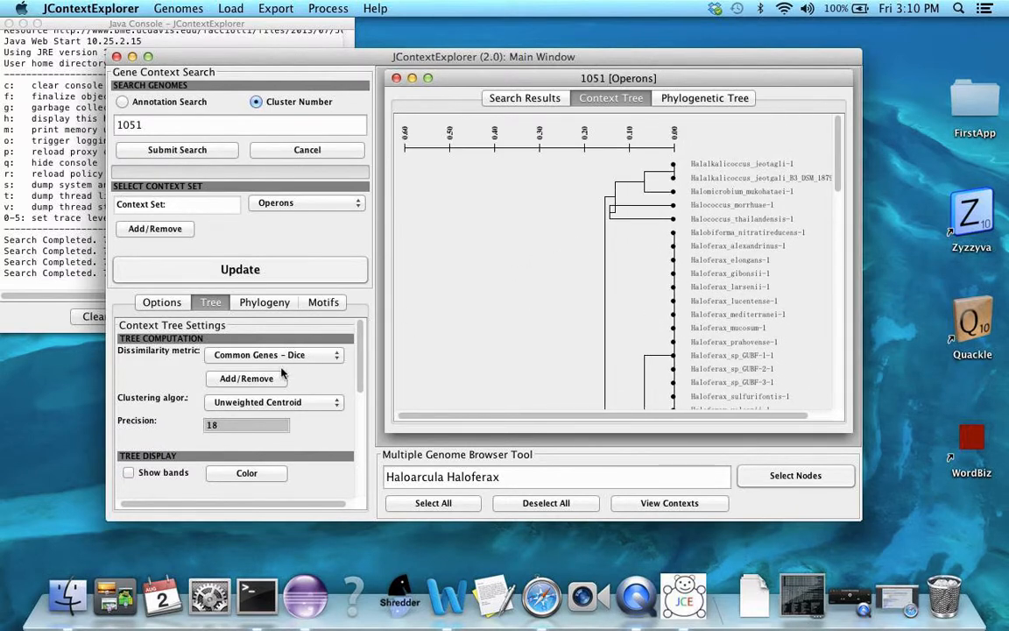
# Set the clustering algorithm back to Unweighted Average and update the results.
pyautogui.click(252, 401)
pyautogui.click(254, 378)
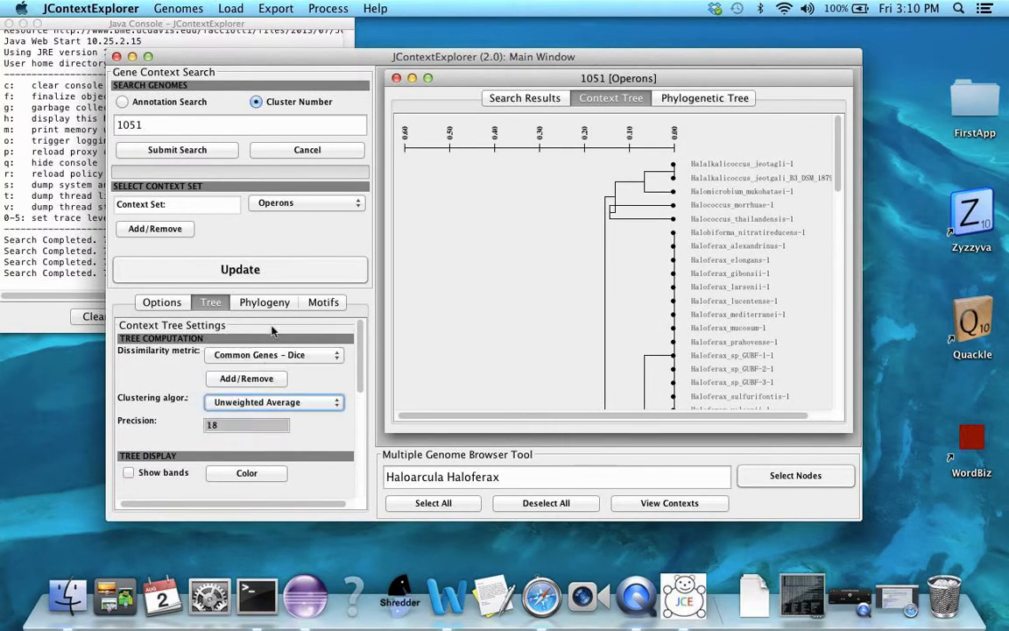
pyautogui.click(296, 267)
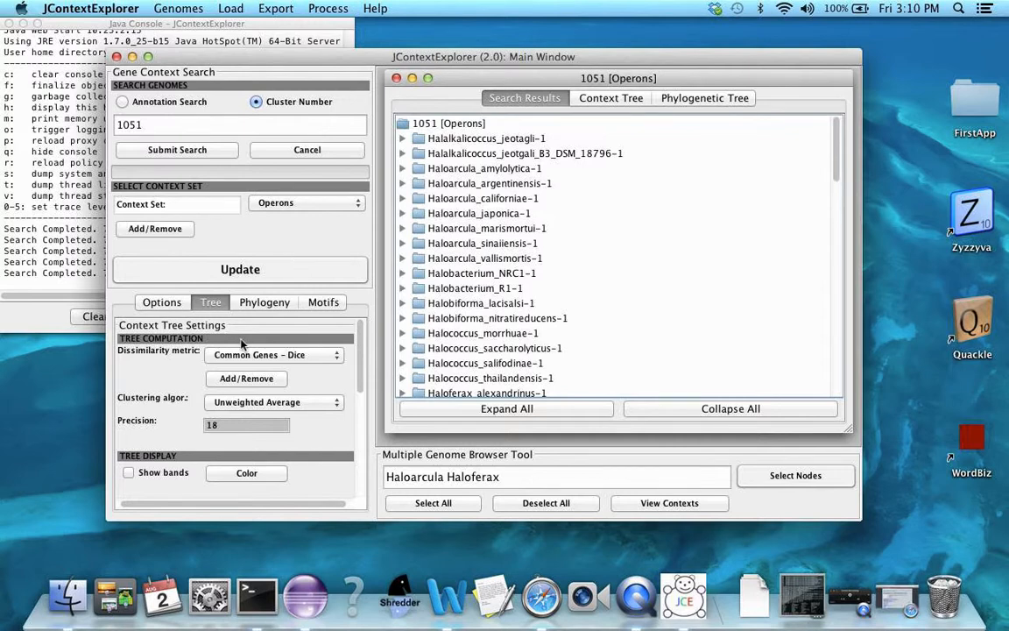
# Review the available dissimilarity metrics, keeping Common Genes - Dice, and check the data types offered for loading.
pyautogui.click(307, 355)
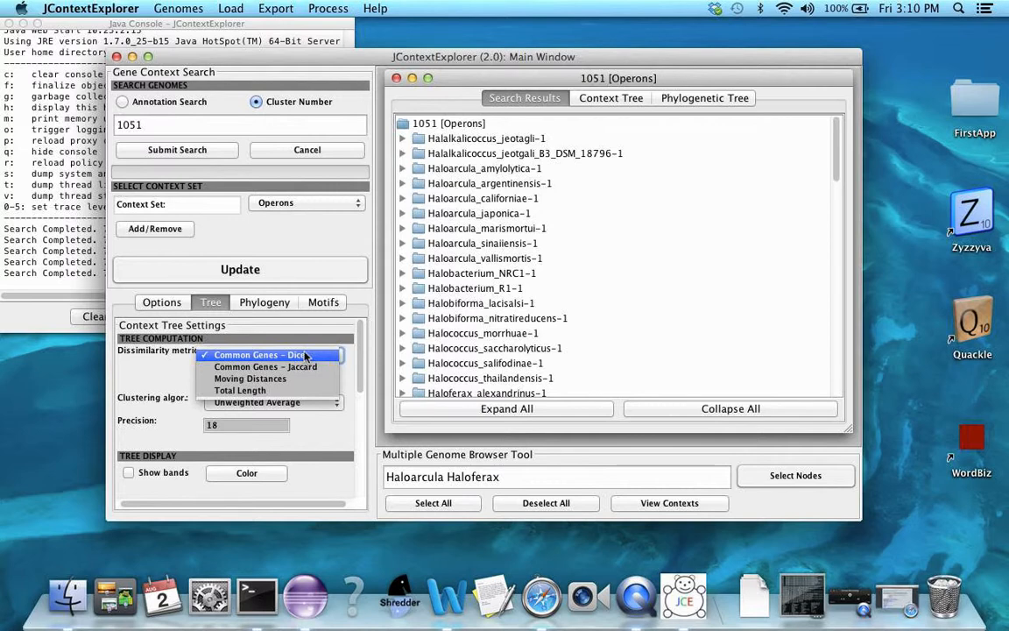
pyautogui.click(307, 354)
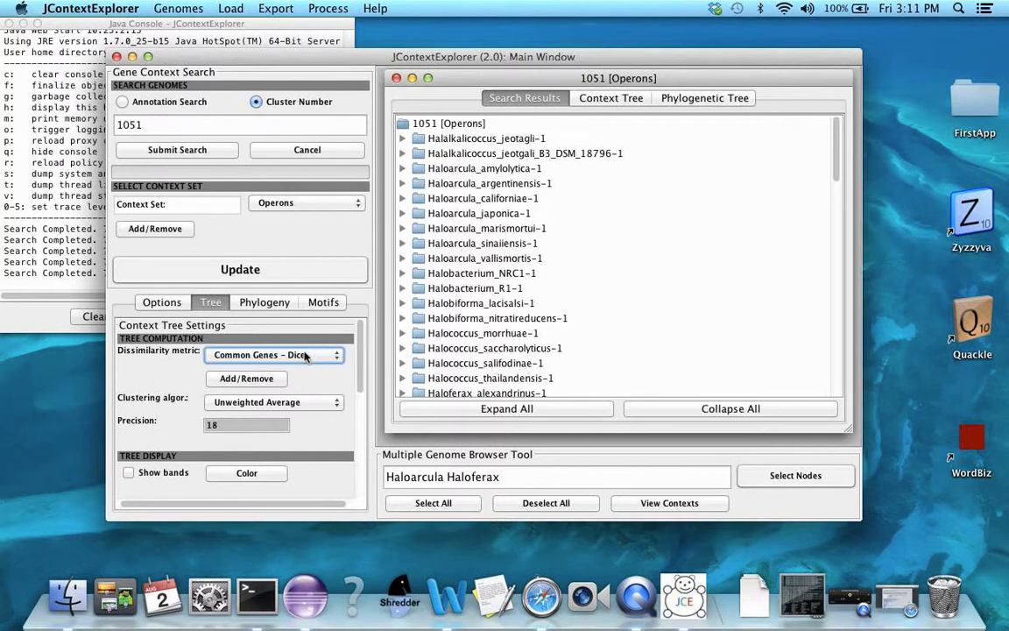
pyautogui.click(243, 383)
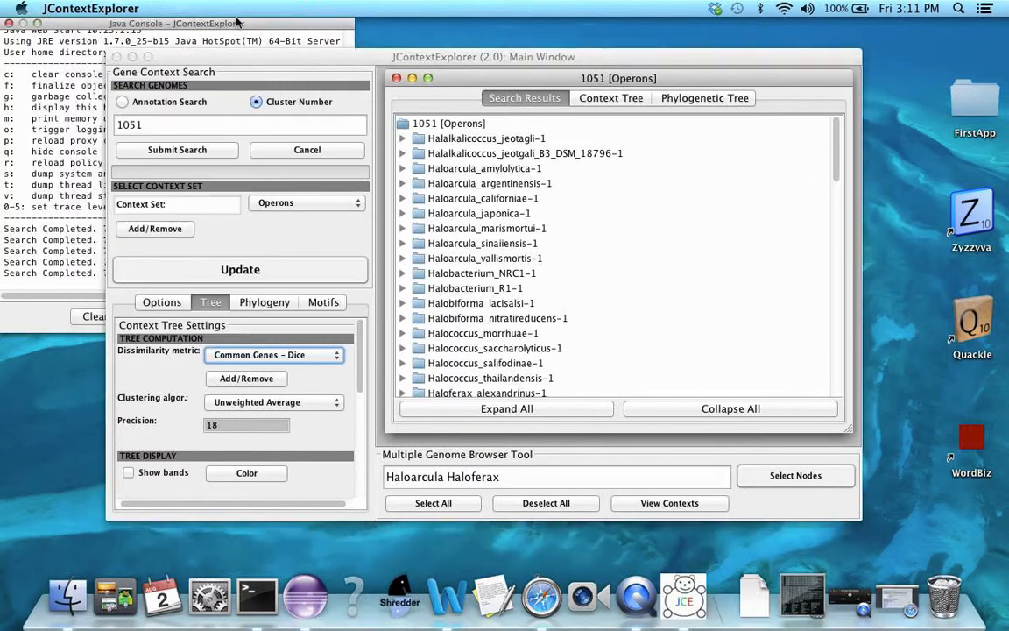
pyautogui.click(233, 9)
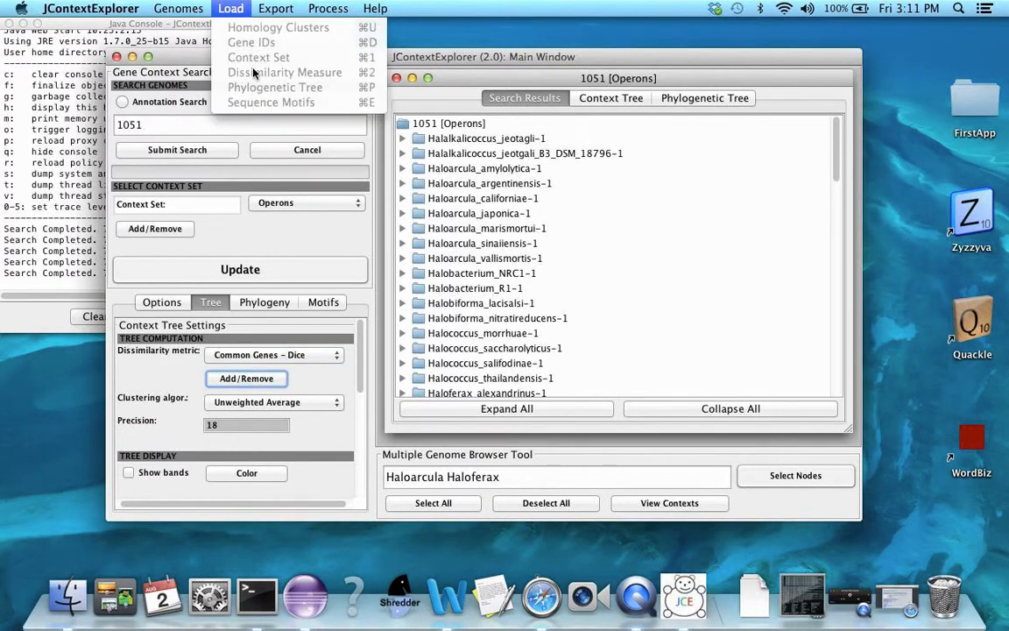
pyautogui.click(240, 7)
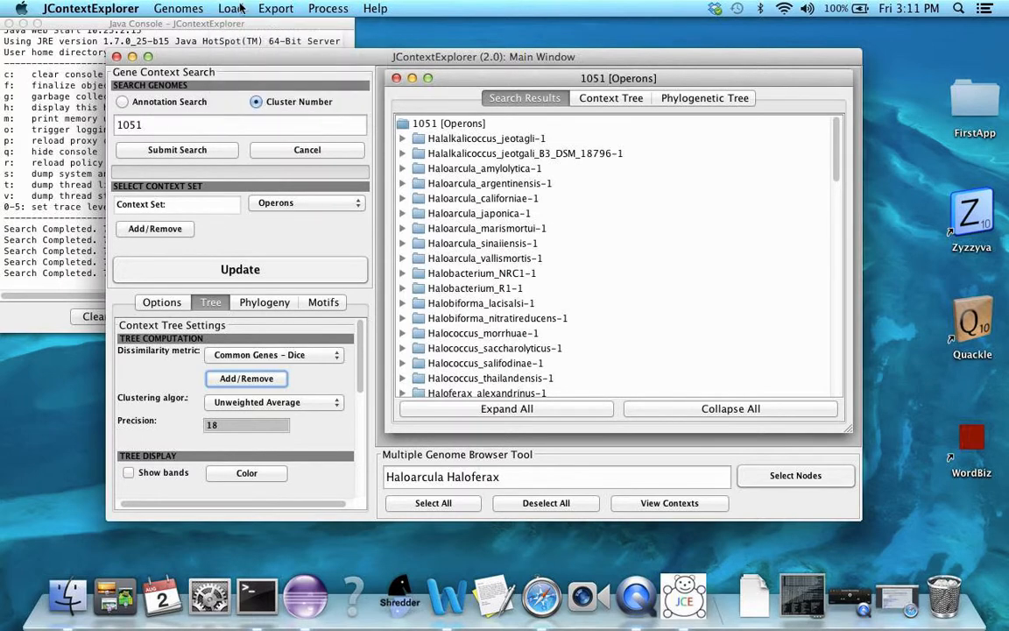
# Open the dissimilarity measure manager and examine its factors and its Scale Hierarchy and Linear amalgamation types.
pyautogui.click(237, 378)
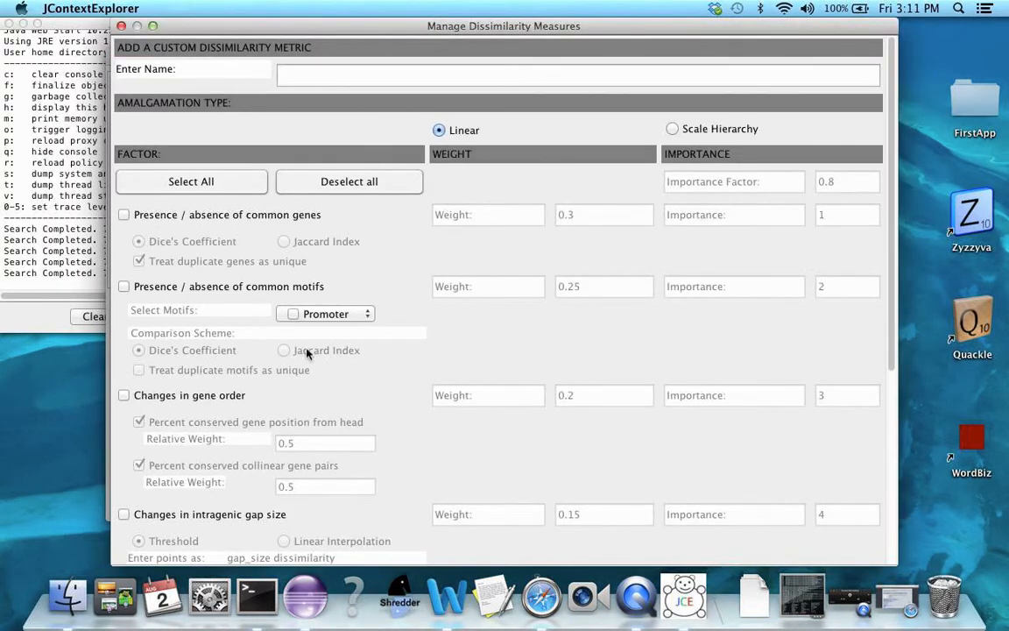
pyautogui.scroll(-3, 294, 384)
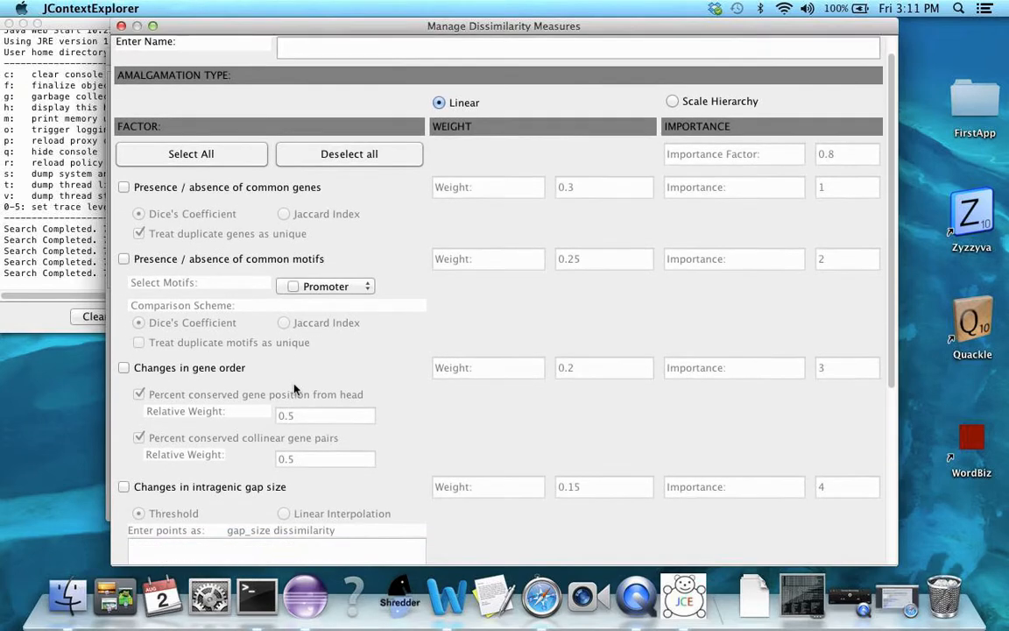
pyautogui.scroll(3, 295, 384)
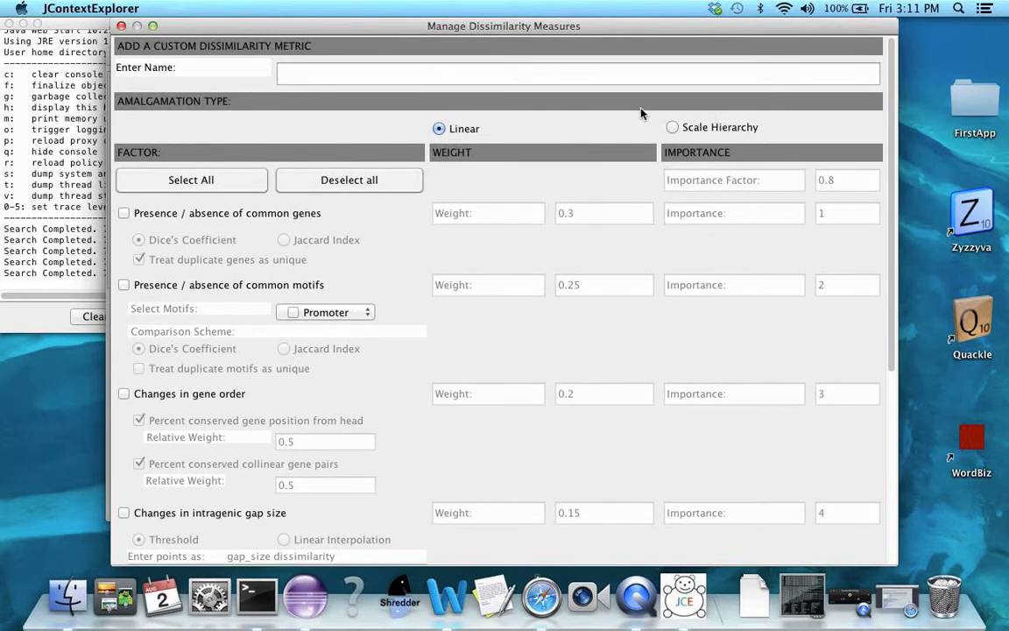
pyautogui.click(676, 128)
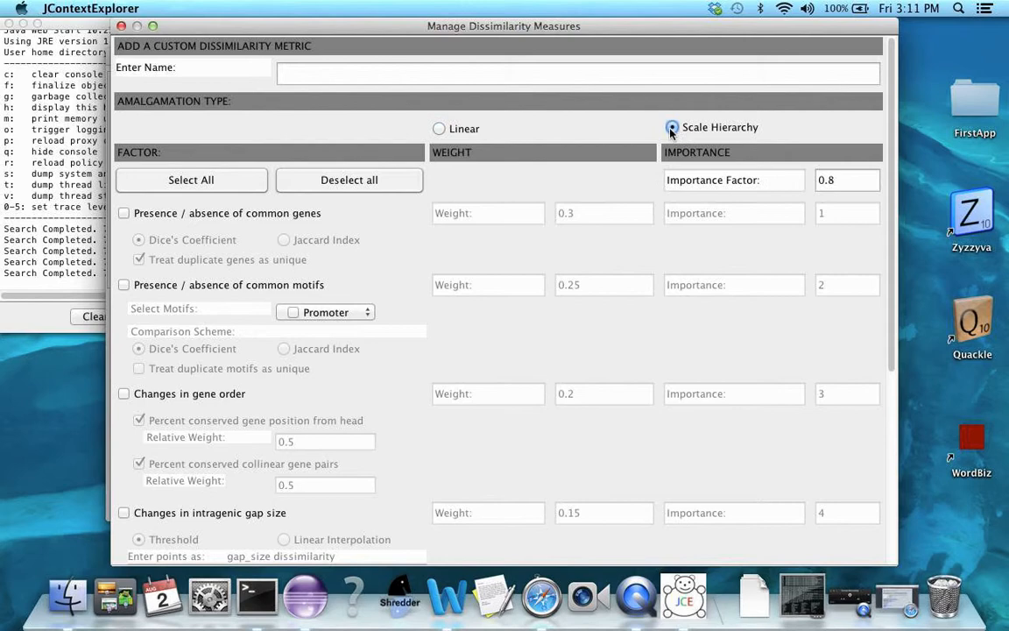
pyautogui.click(464, 131)
pyautogui.scroll(-1, 162, 379)
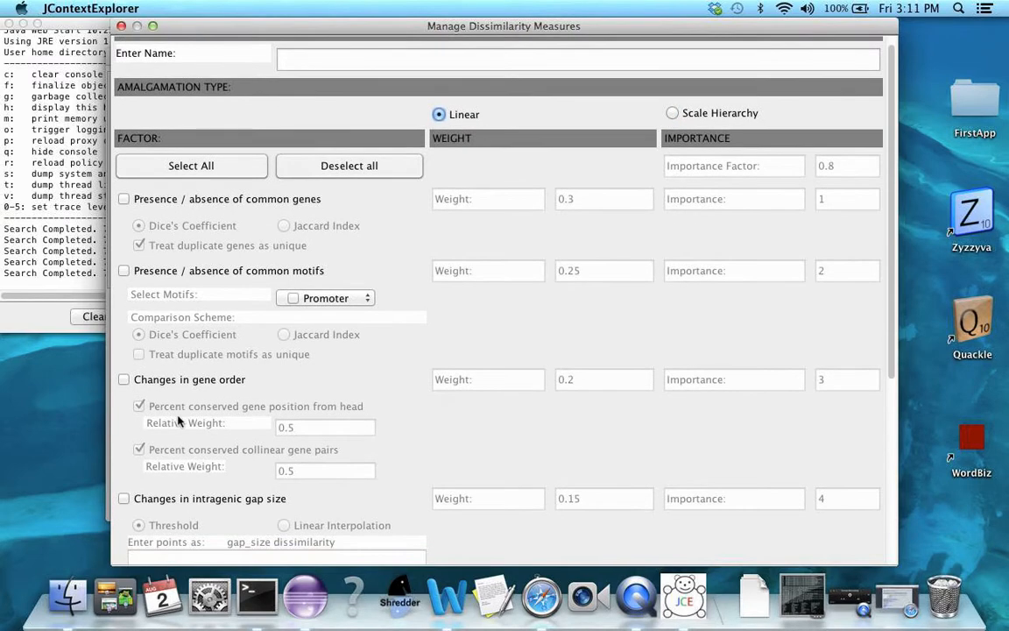
pyautogui.scroll(-2, 171, 515)
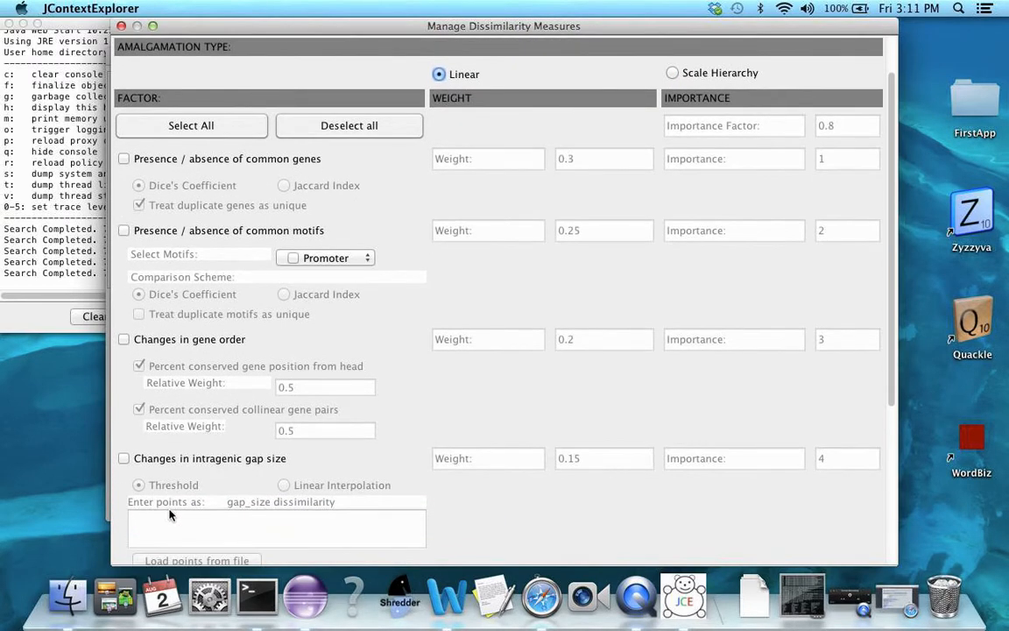
pyautogui.scroll(3, 540, 355)
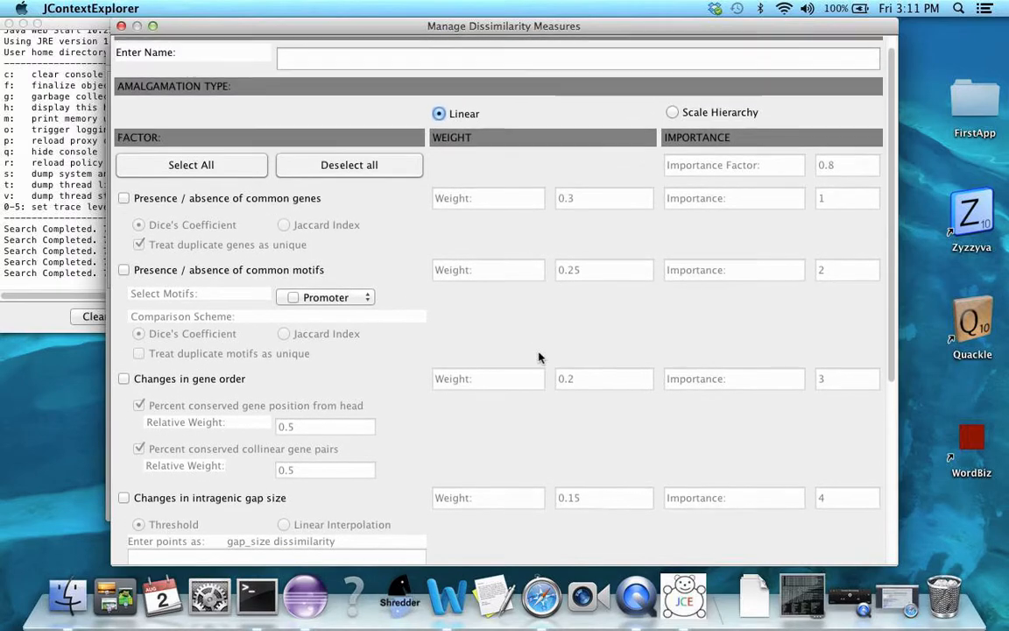
# Add a custom dissimilarity measure named GeneOrder that uses only the Changes in gene order factor.
pyautogui.click(380, 72)
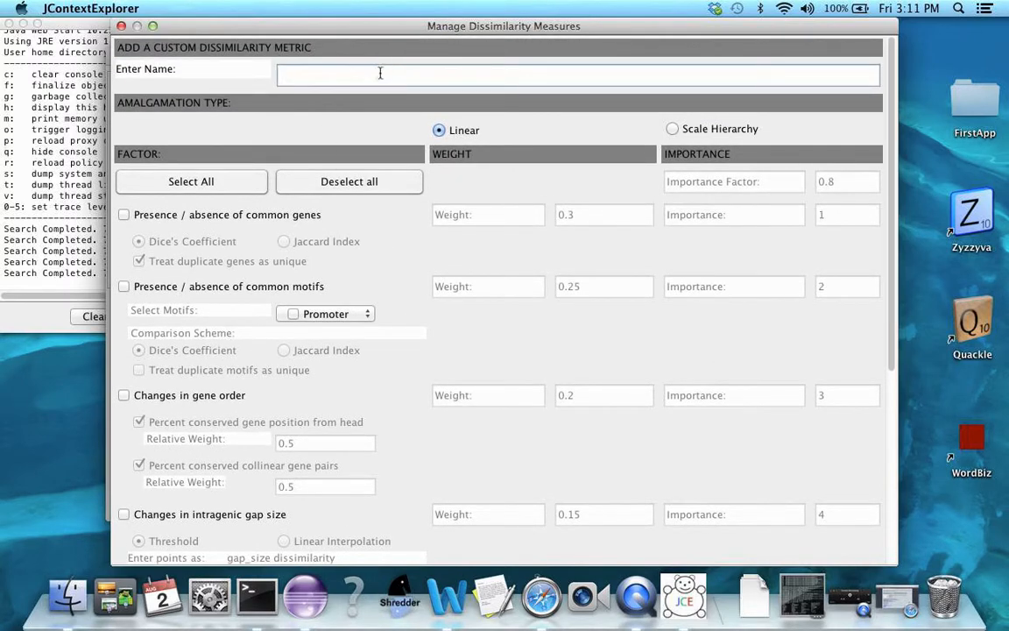
pyautogui.write('GeneOrder')
pyautogui.scroll(-1, 323, 341)
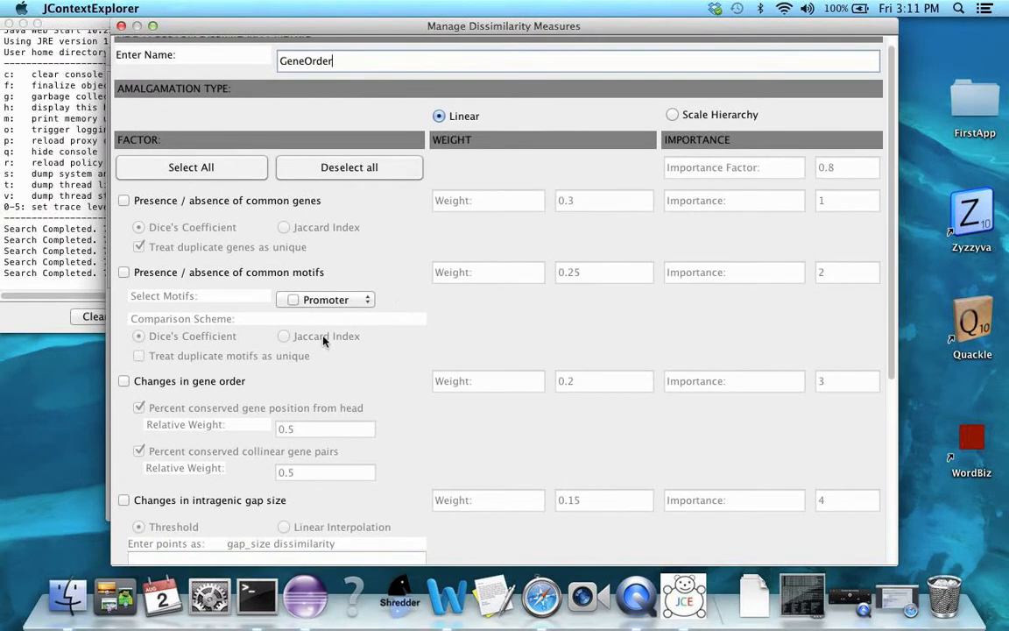
pyautogui.click(183, 384)
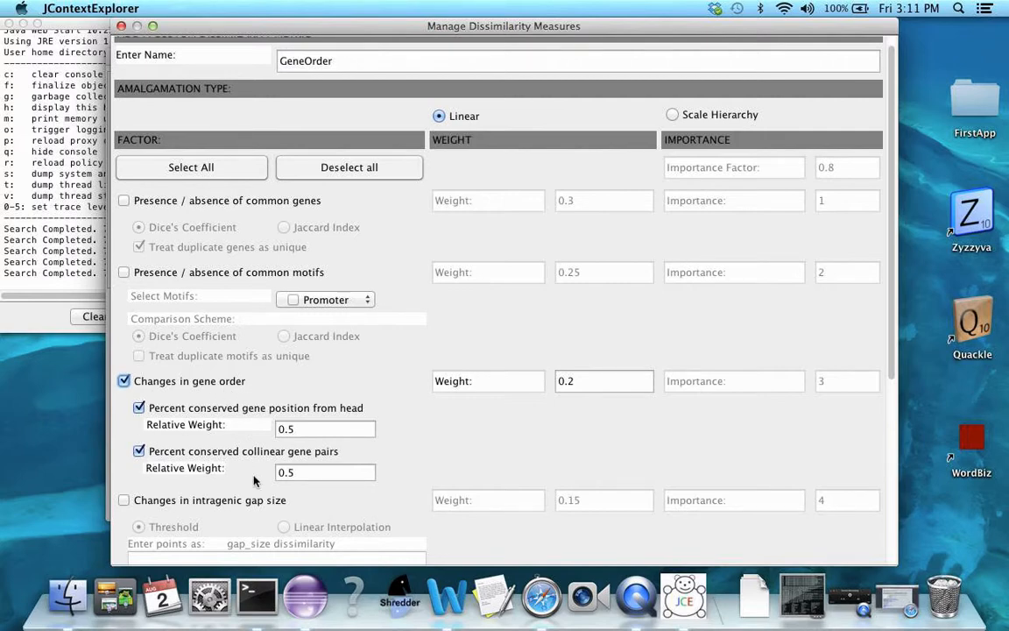
pyautogui.scroll(-5, 619, 387)
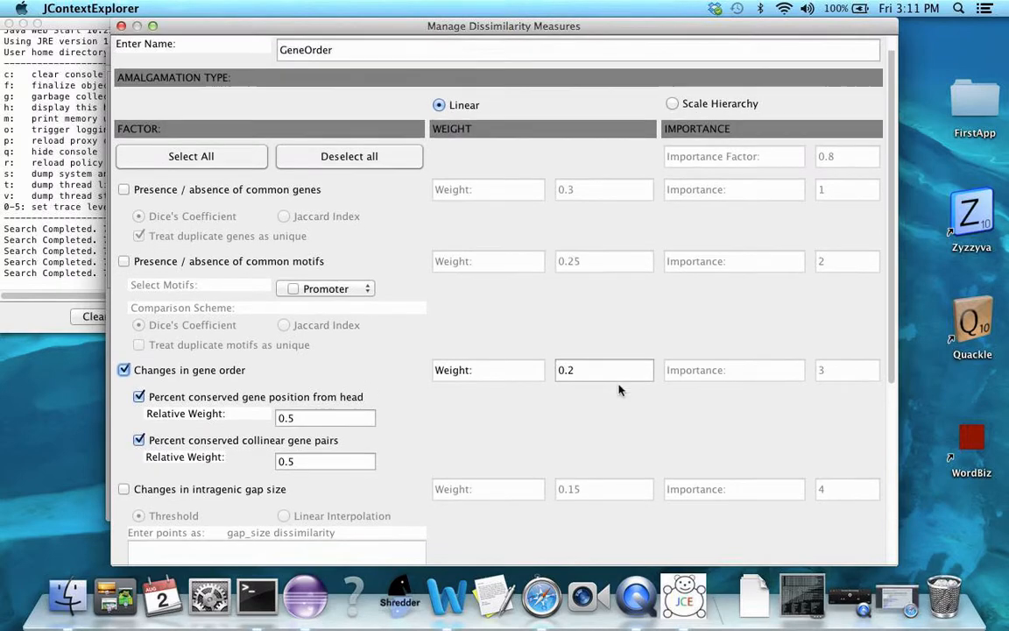
pyautogui.click(715, 460)
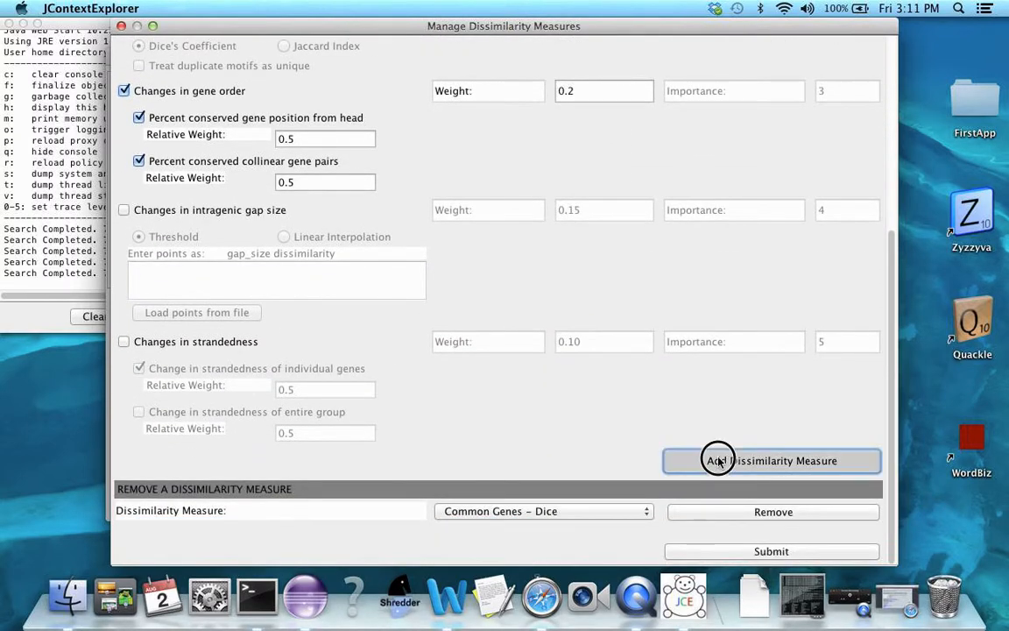
# Submit the managed dissimilarity measures, update the cluster 1051 results with the GeneOrder metric, and display the recomputed context tree.
pyautogui.click(719, 550)
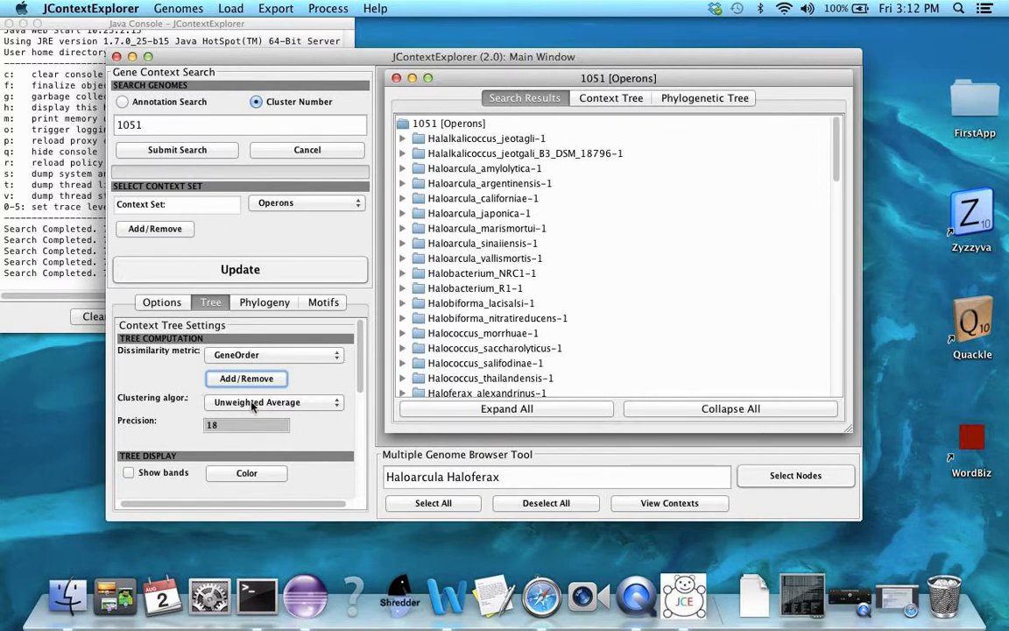
pyautogui.click(216, 128)
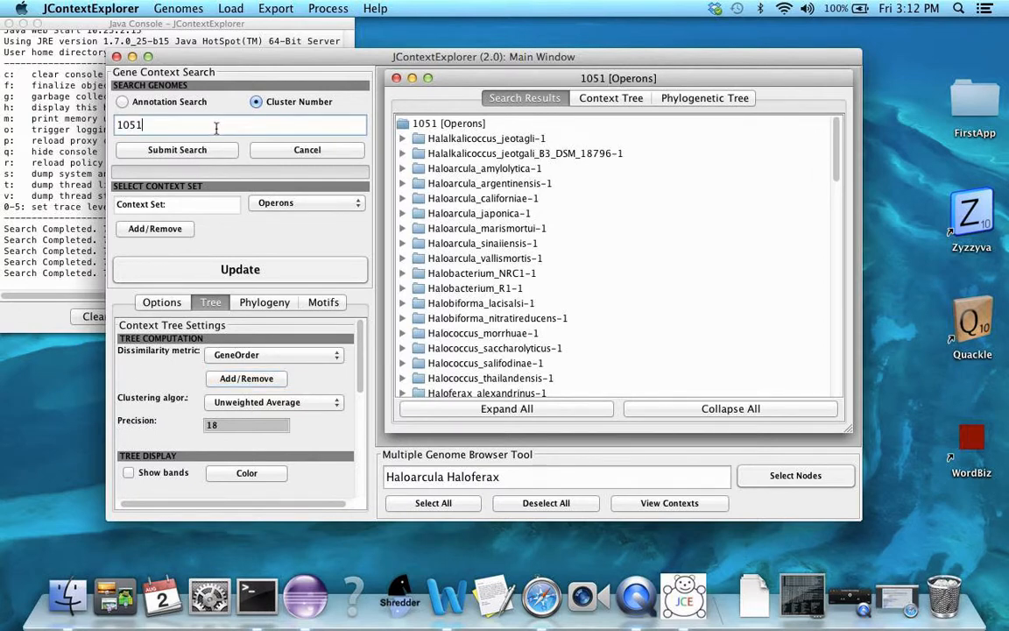
pyautogui.click(250, 272)
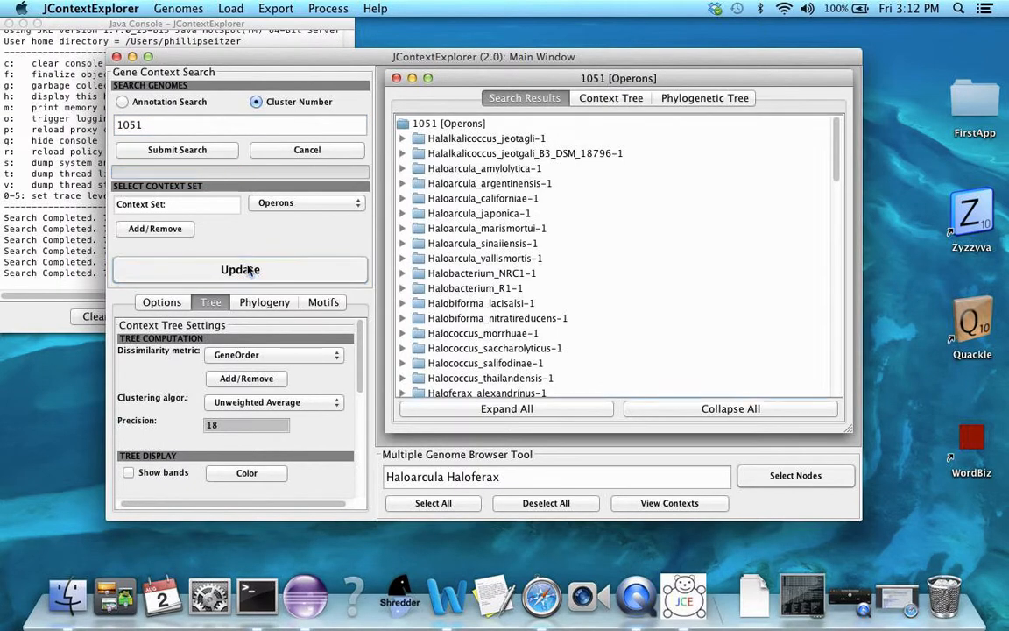
pyautogui.click(594, 98)
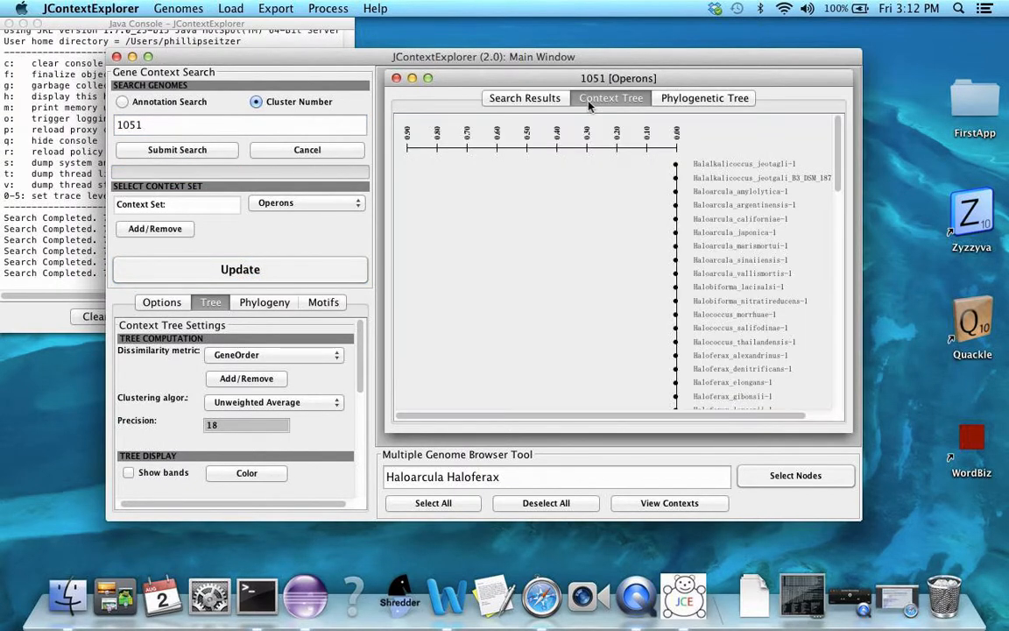
pyautogui.scroll(-5, 608, 215)
pyautogui.scroll(-5, 608, 229)
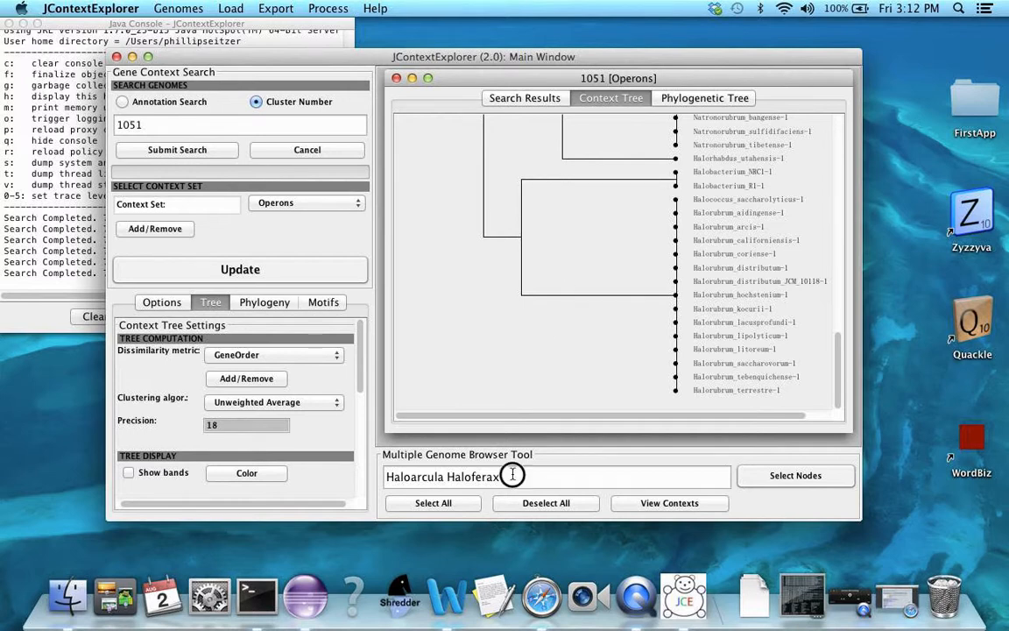
# Select the nodes matching Halococcus_saccharolyticus and Halogeometricum_borinquense_DSM_11551 and check them in the context tree.
pyautogui.moveTo(511, 470); pyautogui.dragTo(364, 455)
pyautogui.press('BackSpace')
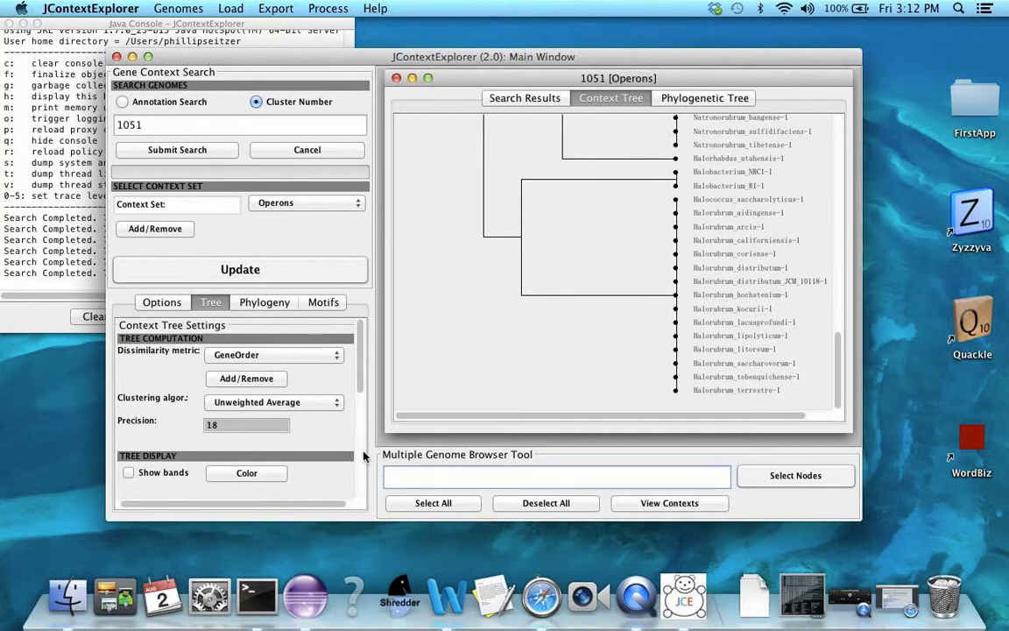
pyautogui.write('Halococcus_saccha')
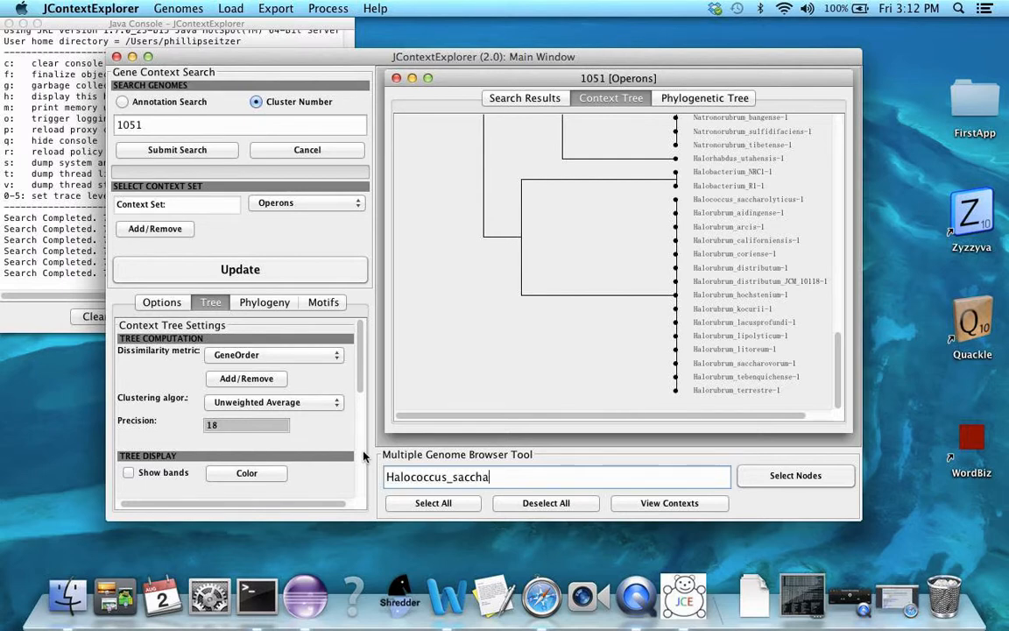
pyautogui.write('rolyticus Halogeometri')
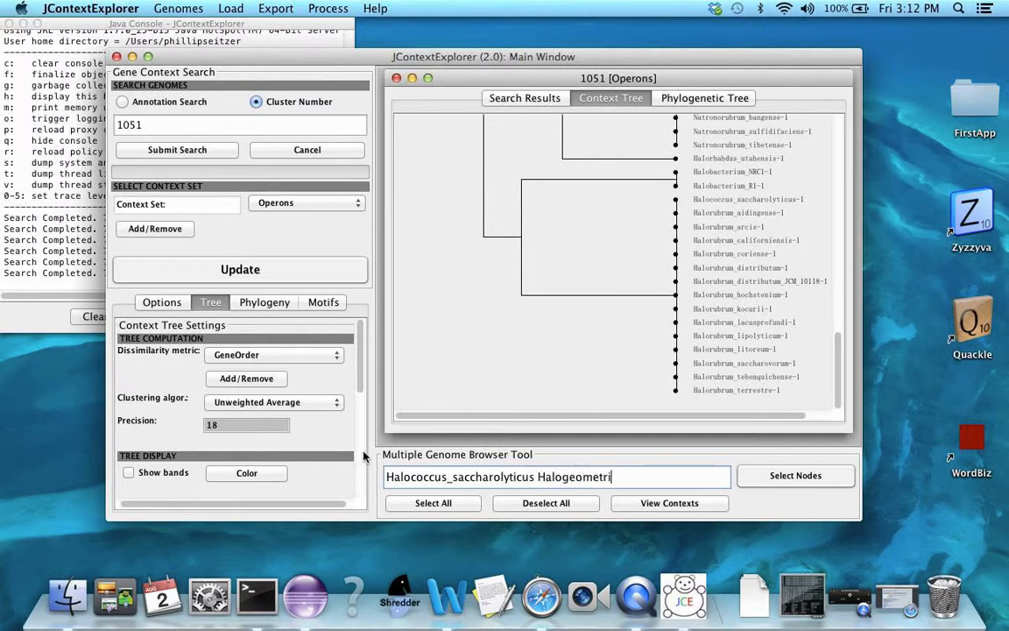
pyautogui.write('cum_borinquens')
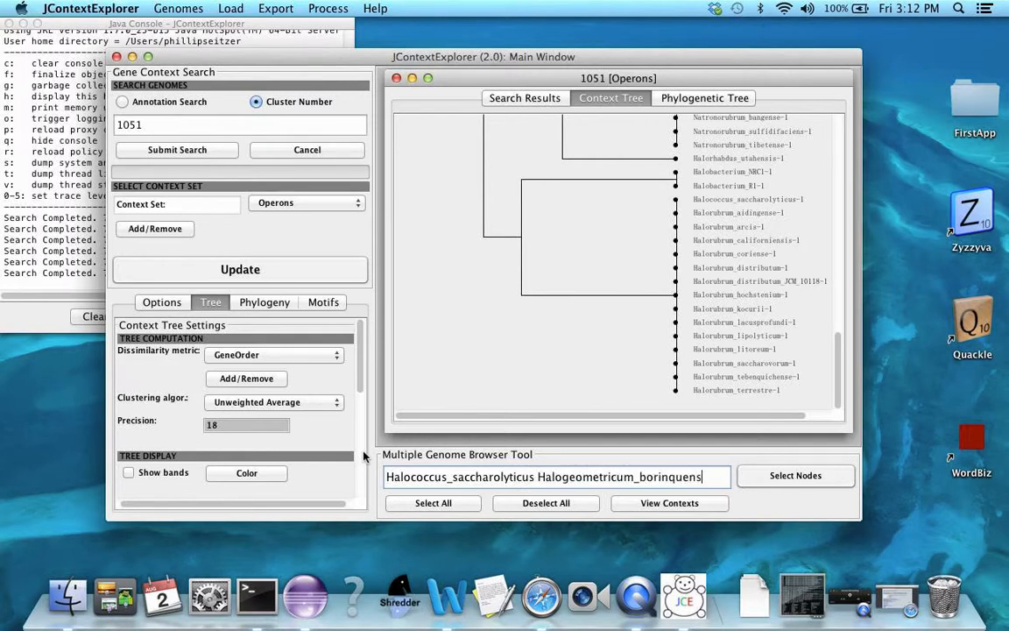
pyautogui.write('e_DSM_11')
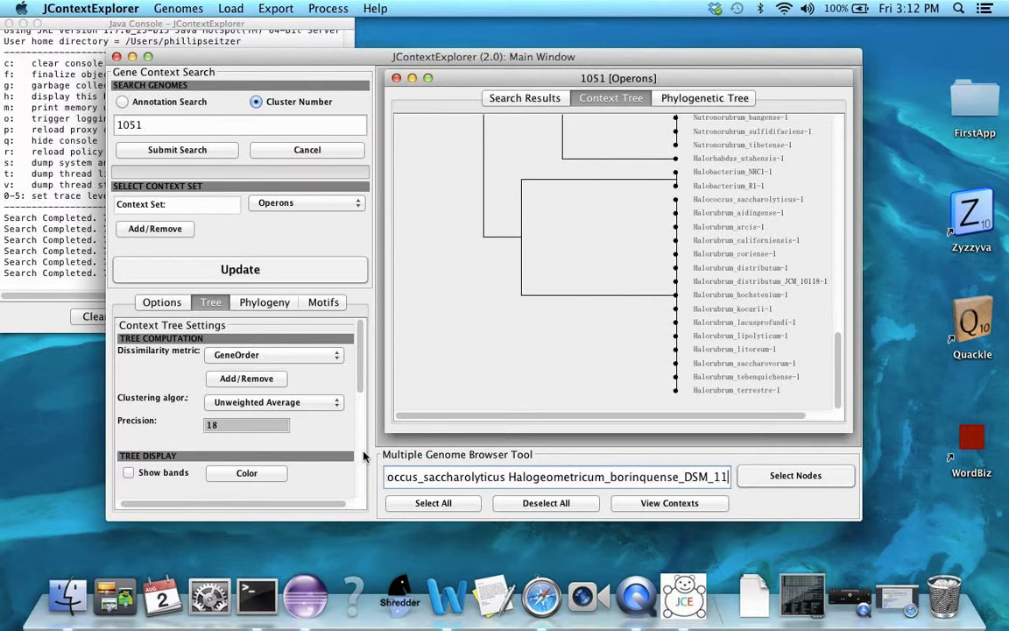
pyautogui.write('551')
pyautogui.scroll(5, 496, 338)
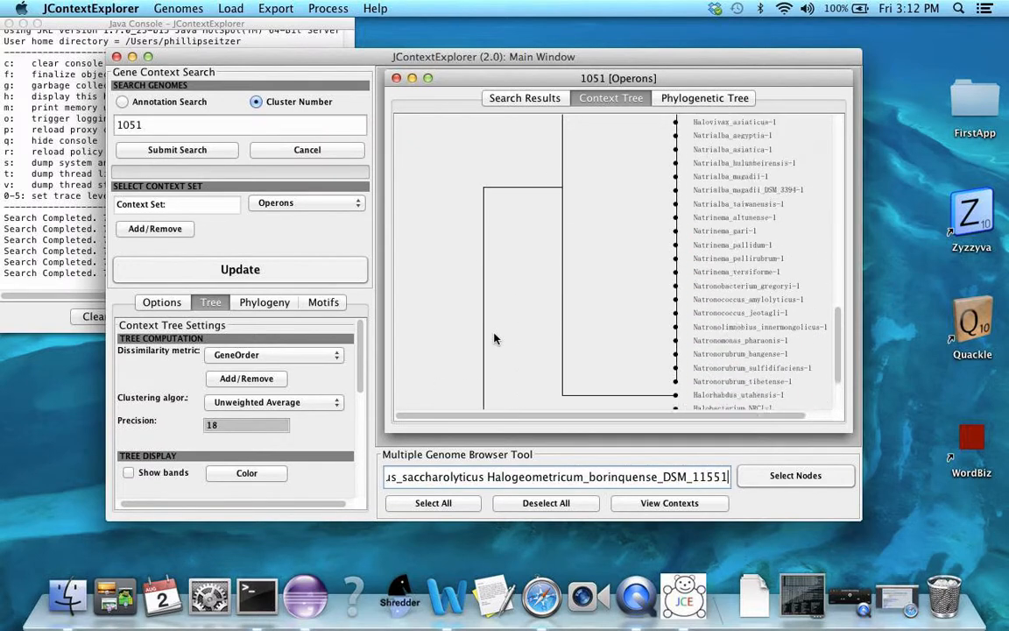
pyautogui.scroll(10, 494, 338)
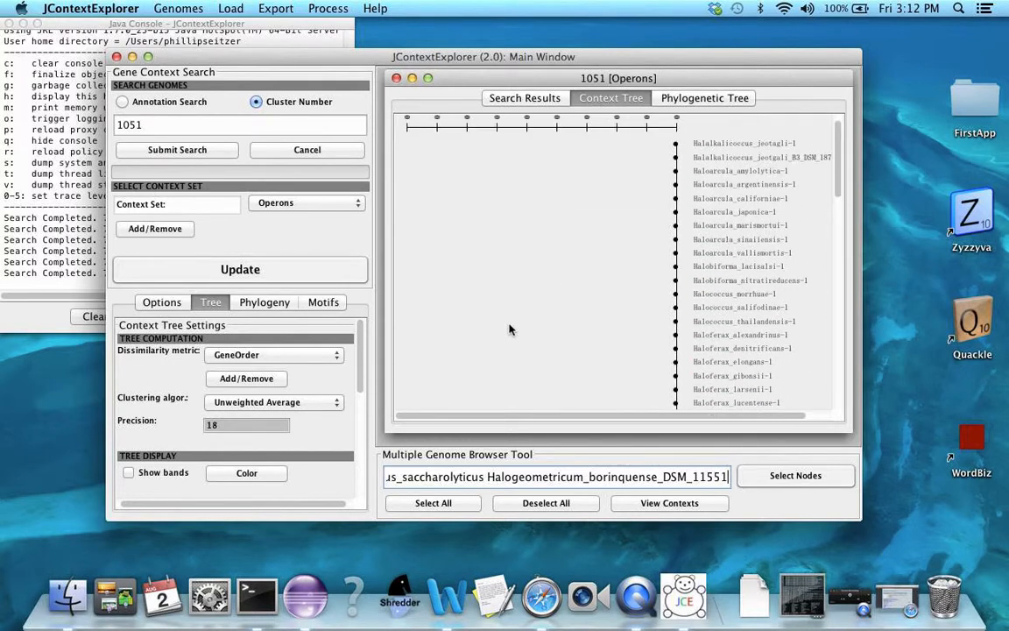
pyautogui.scroll(-10, 510, 329)
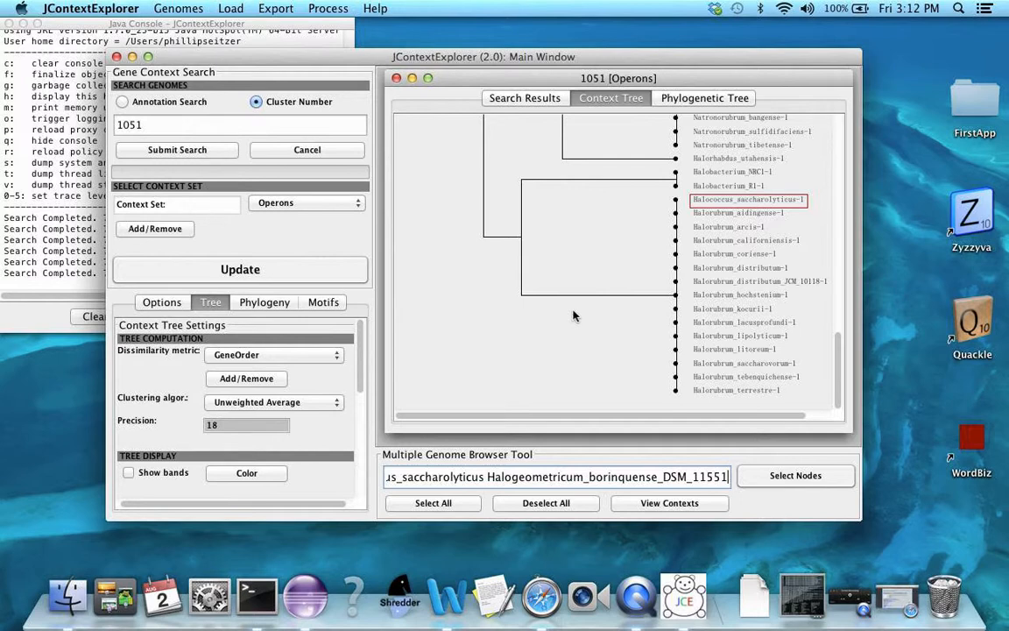
# View the gene contexts of the two selected organisms and show the complete gene color legend, enlarged and clear of the contexts.
pyautogui.click(629, 505)
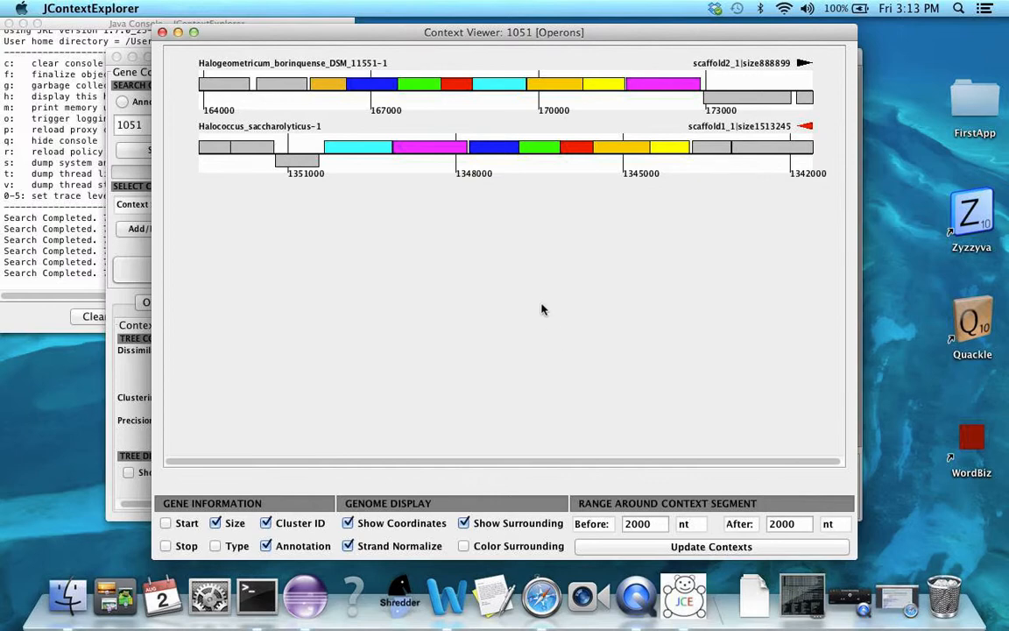
pyautogui.moveTo(633, 32); pyautogui.dragTo(508, 36)
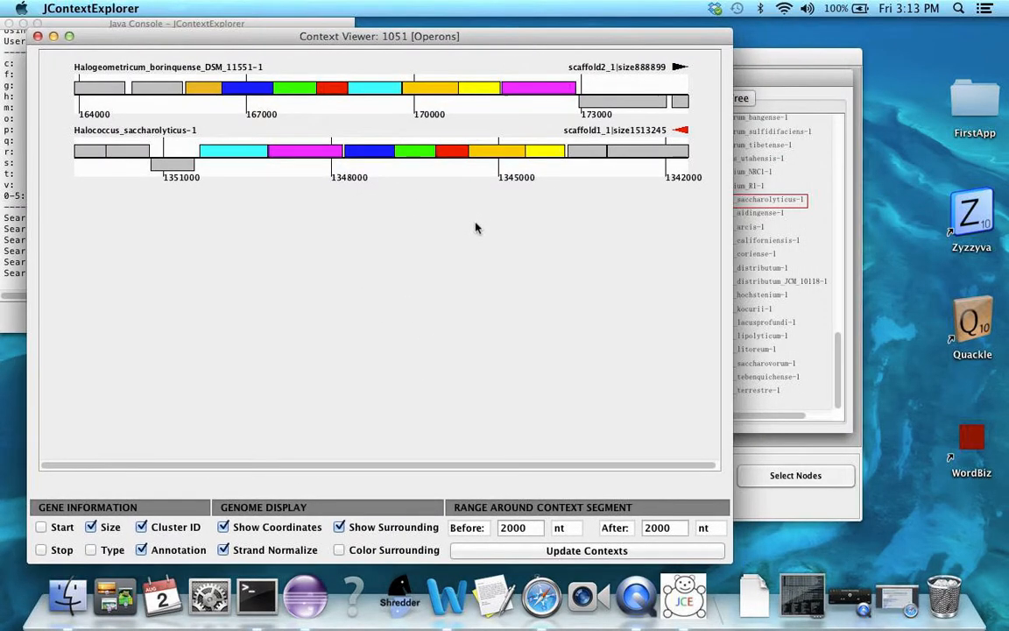
pyautogui.rightClick(659, 212)
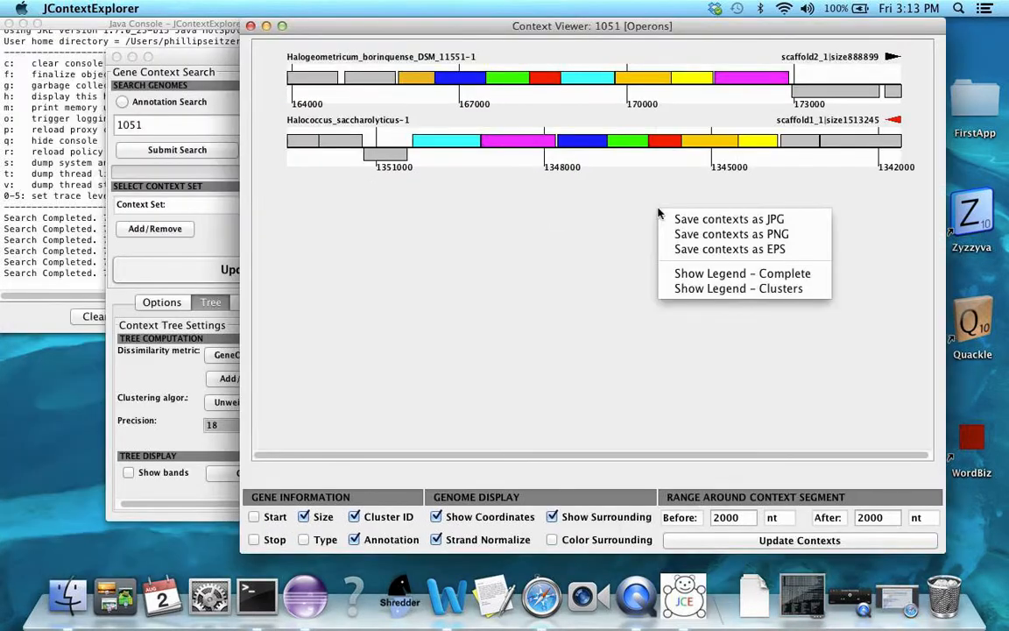
pyautogui.click(736, 275)
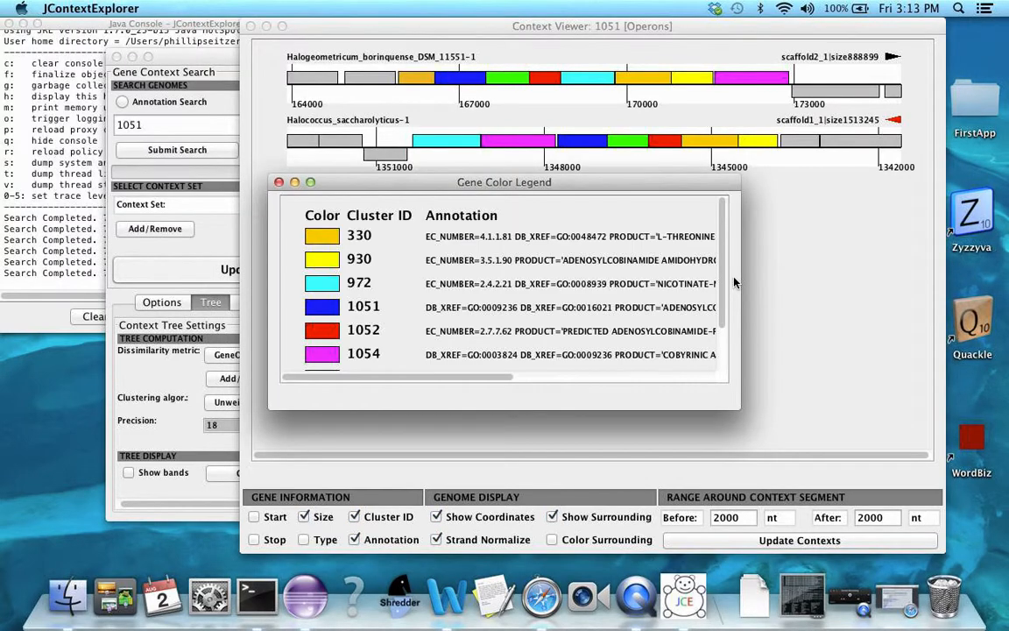
pyautogui.moveTo(609, 186); pyautogui.dragTo(655, 177)
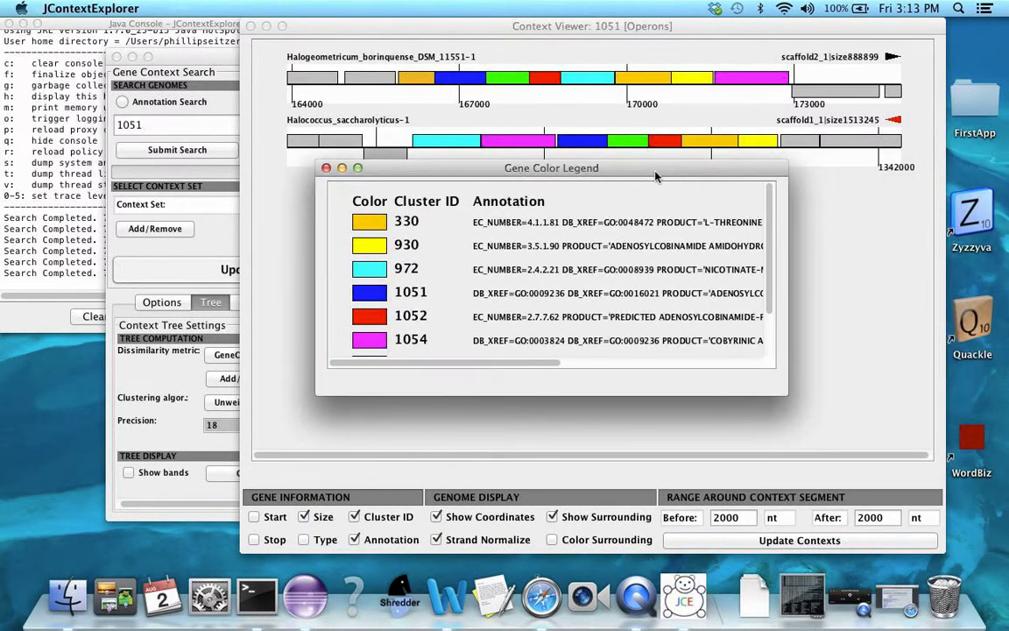
pyautogui.moveTo(786, 394); pyautogui.dragTo(986, 445)
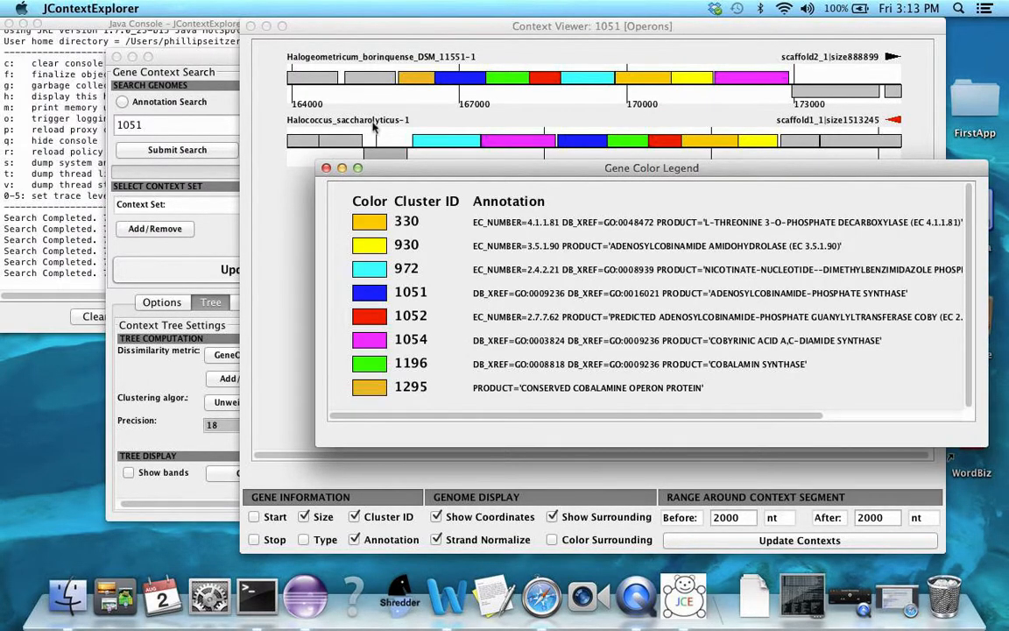
pyautogui.moveTo(434, 163); pyautogui.dragTo(632, 173)
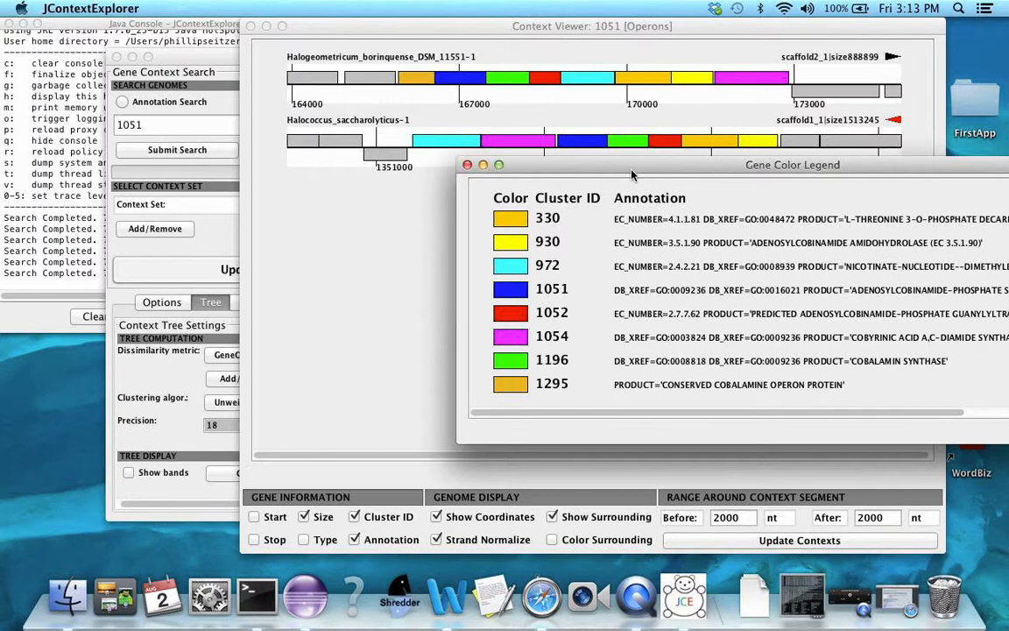
# Highlight the genes of clusters 1051, 1295, 1196, 1052 and 972 one at a time to compare their positions in both contexts.
pyautogui.click(663, 289)
pyautogui.doubleClick(696, 163)
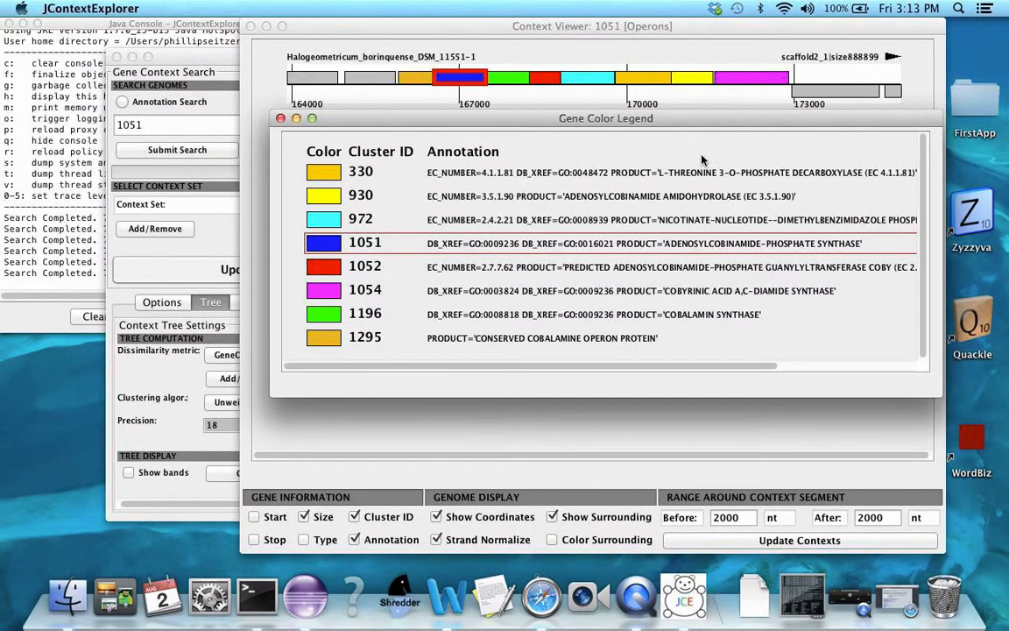
pyautogui.moveTo(678, 121); pyautogui.dragTo(762, 183)
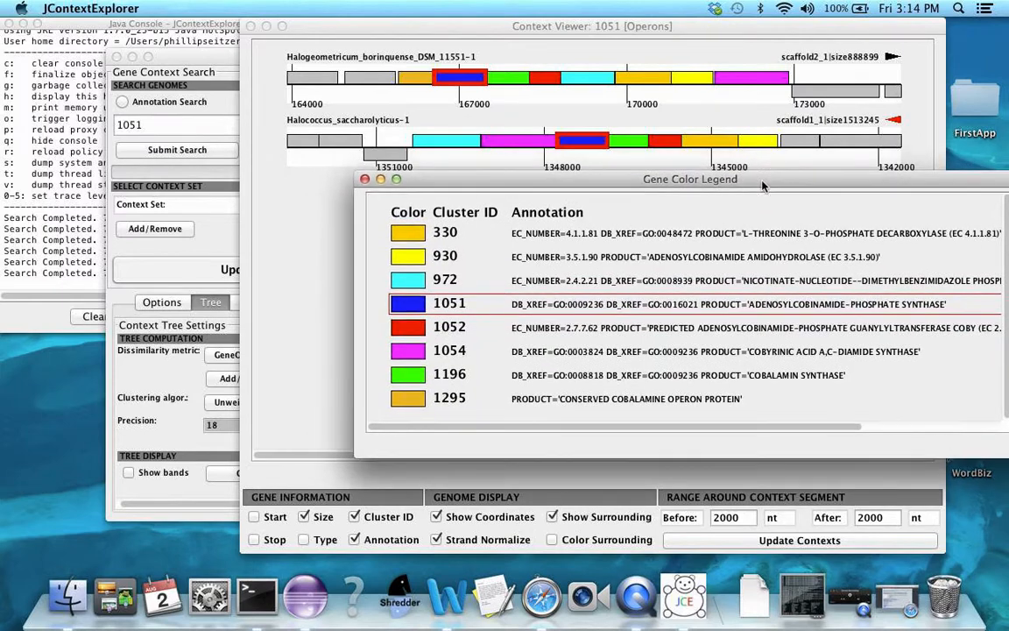
pyautogui.click(605, 399)
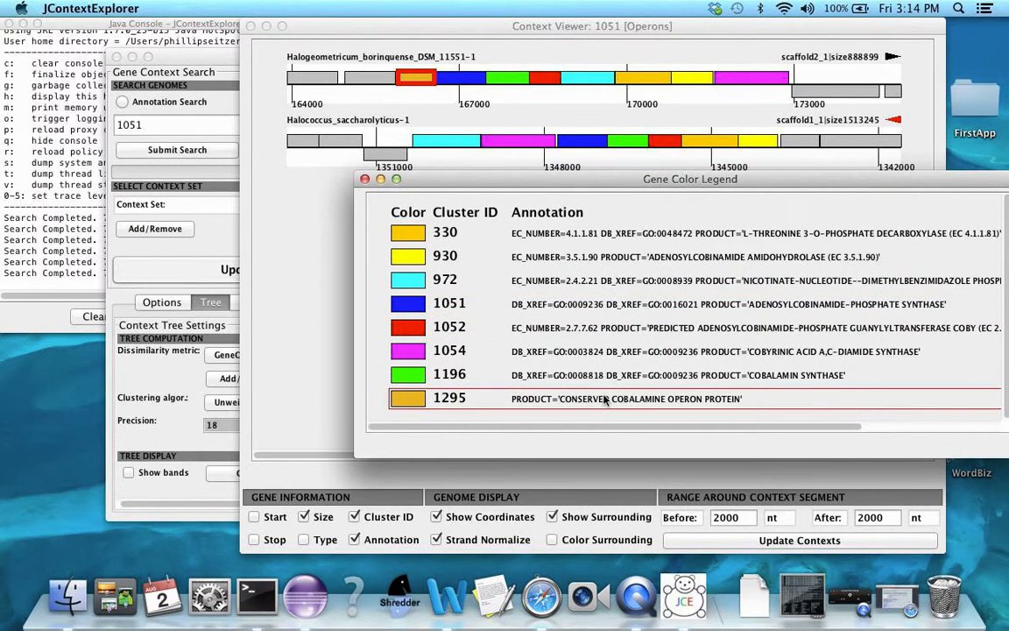
pyautogui.click(601, 307)
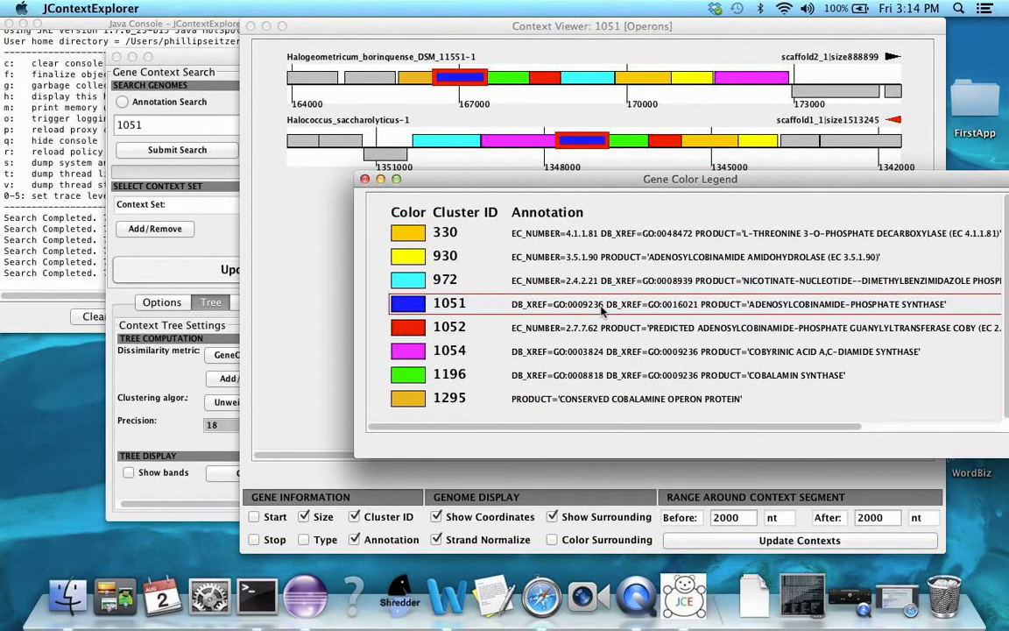
pyautogui.click(566, 379)
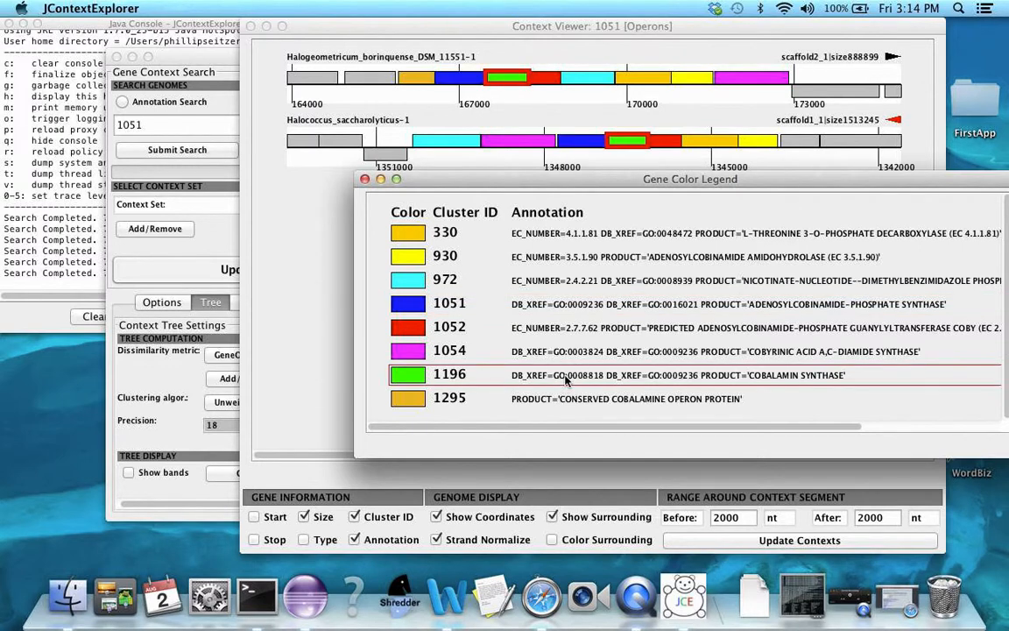
pyautogui.click(550, 333)
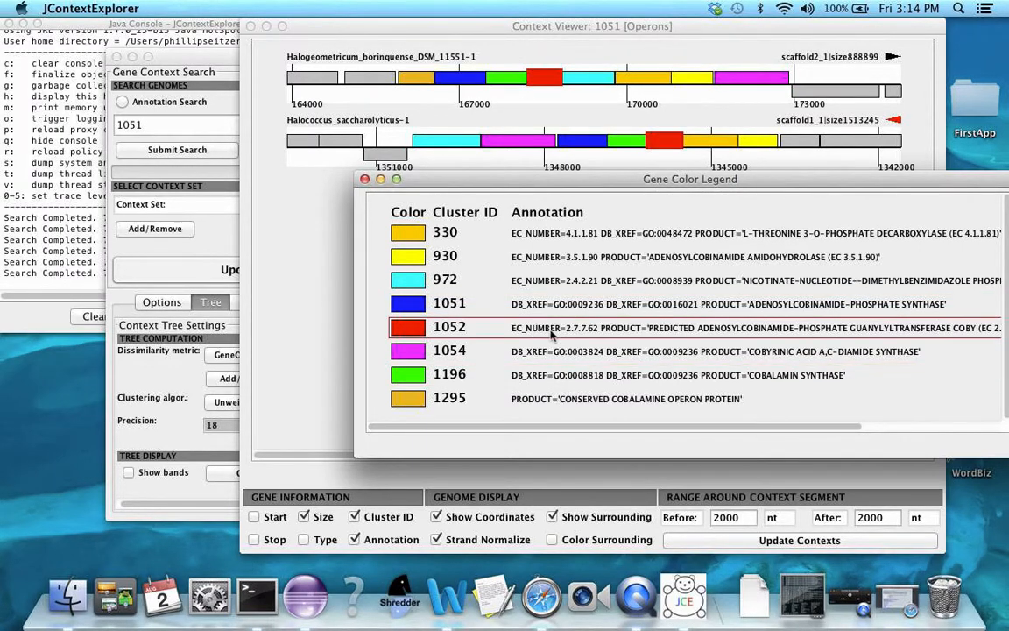
pyautogui.click(566, 282)
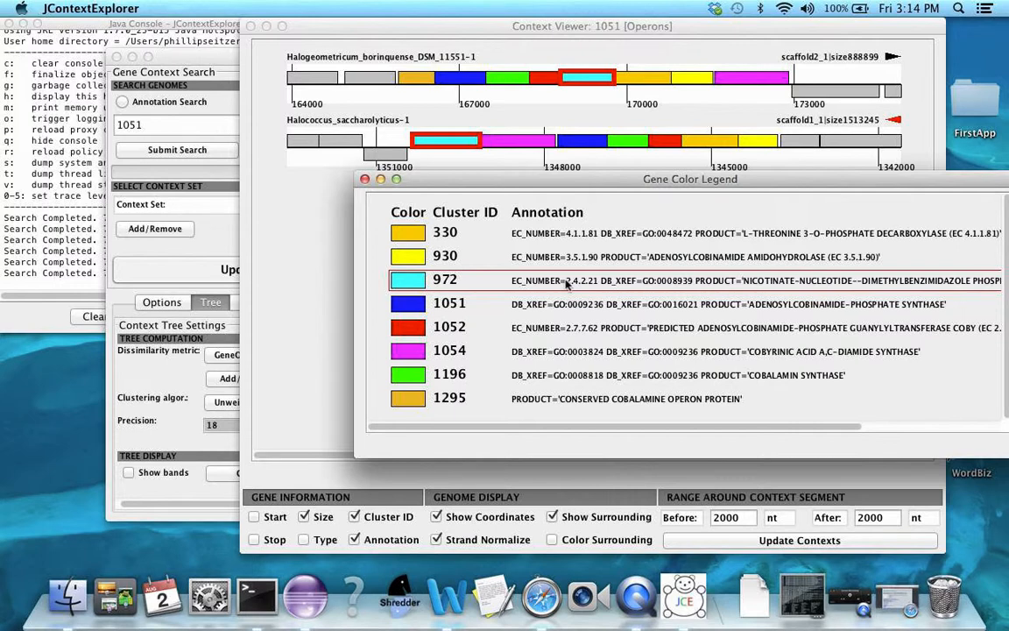
# Highlight clusters 1295, 1051, 1196 and 1052 together to compare their shared gene order in both contexts.
pyautogui.click(529, 399)
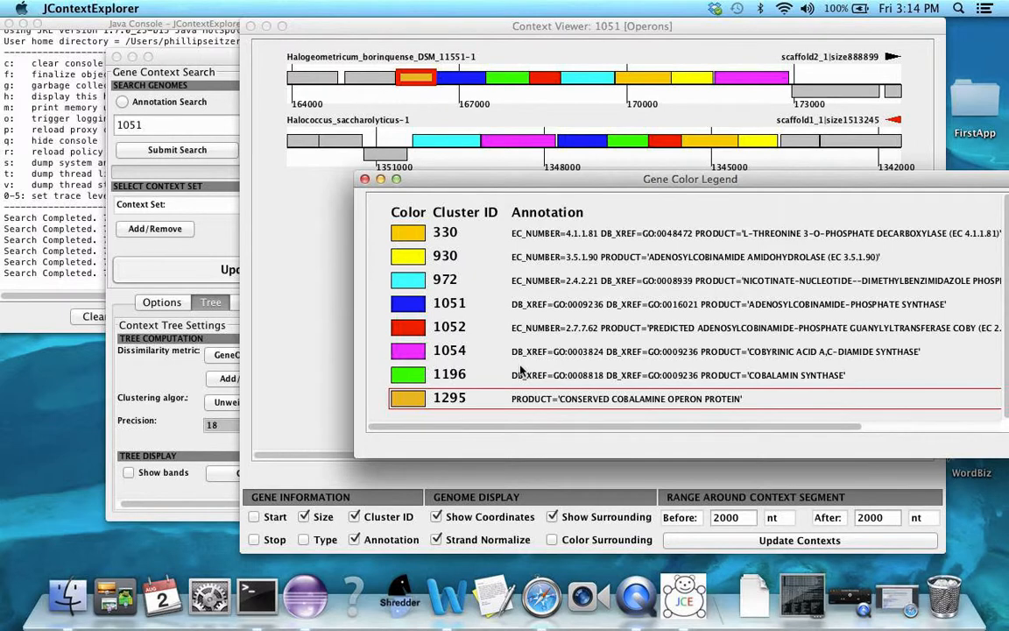
pyautogui.keyDown('super'); pyautogui.click(537, 305); pyautogui.keyUp('super')
pyautogui.keyDown('super'); pyautogui.click(522, 376); pyautogui.keyUp('super')
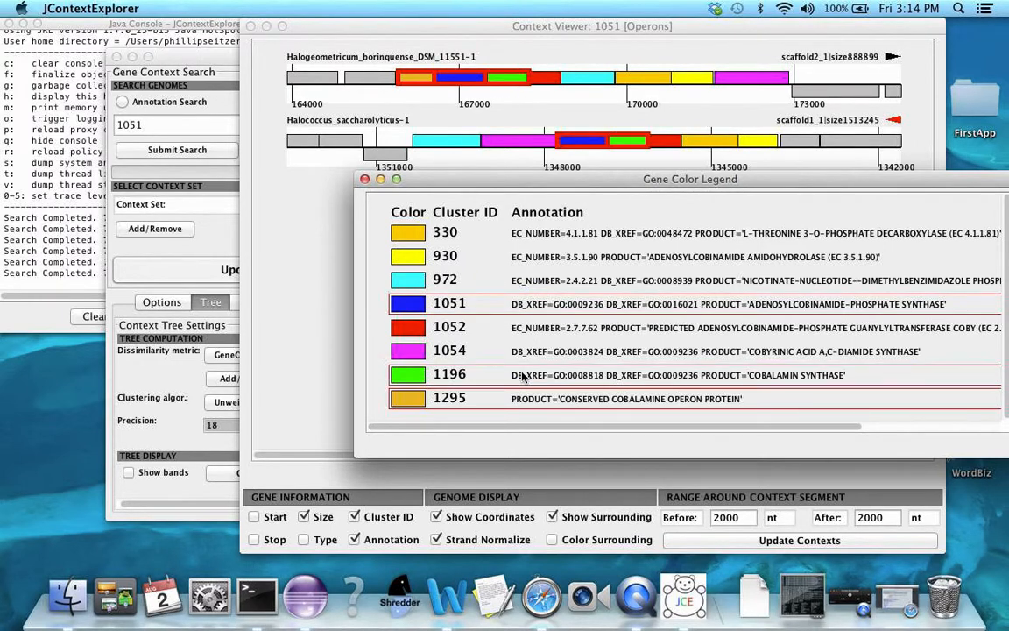
pyautogui.keyDown('super'); pyautogui.click(533, 331); pyautogui.keyUp('super')
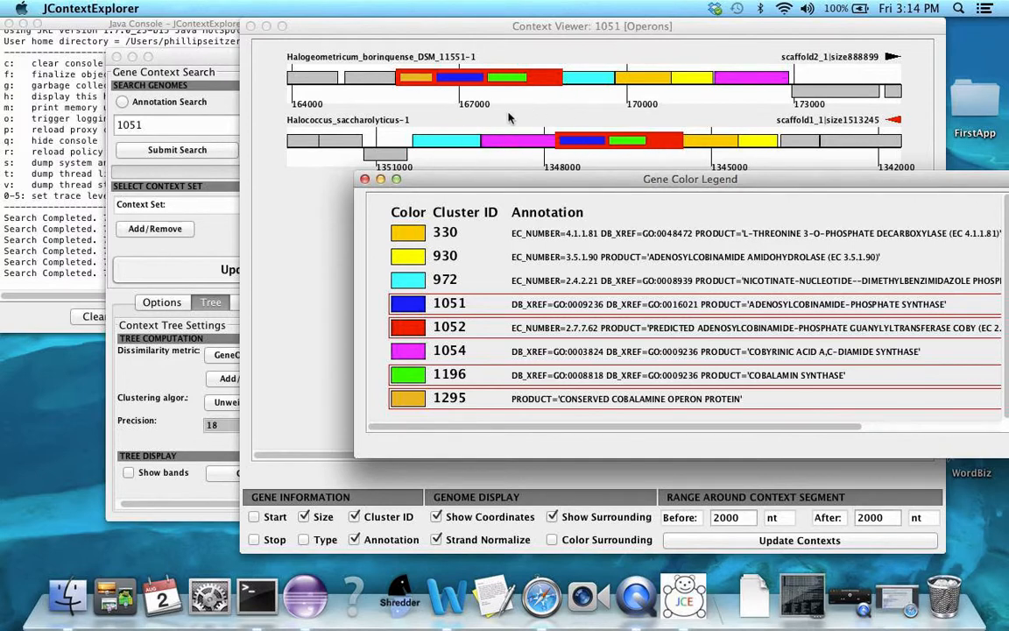
# Highlight clusters 930, 330 and 972 together to compare their arrangement in the two contexts.
pyautogui.click(536, 256)
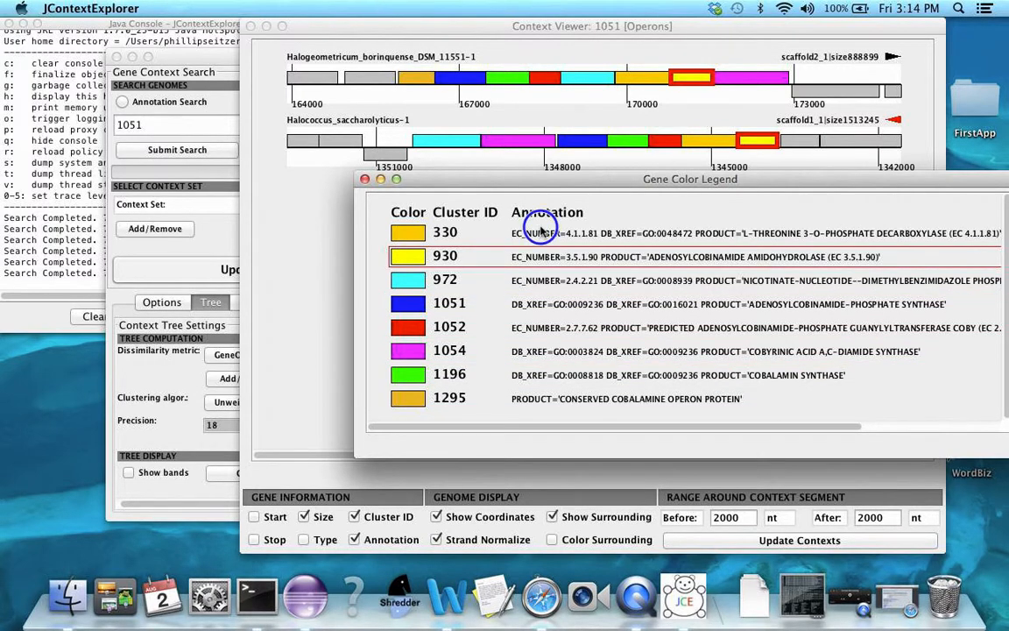
pyautogui.keyDown('shift'); pyautogui.click(534, 232); pyautogui.keyUp('shift')
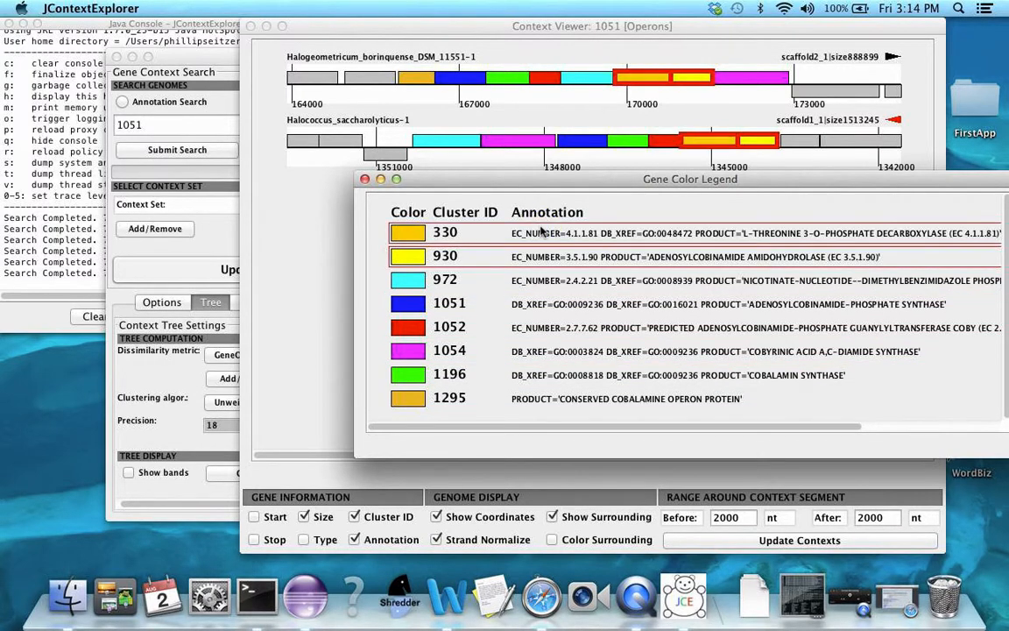
pyautogui.keyDown('shift'); pyautogui.click(530, 280); pyautogui.keyUp('shift')
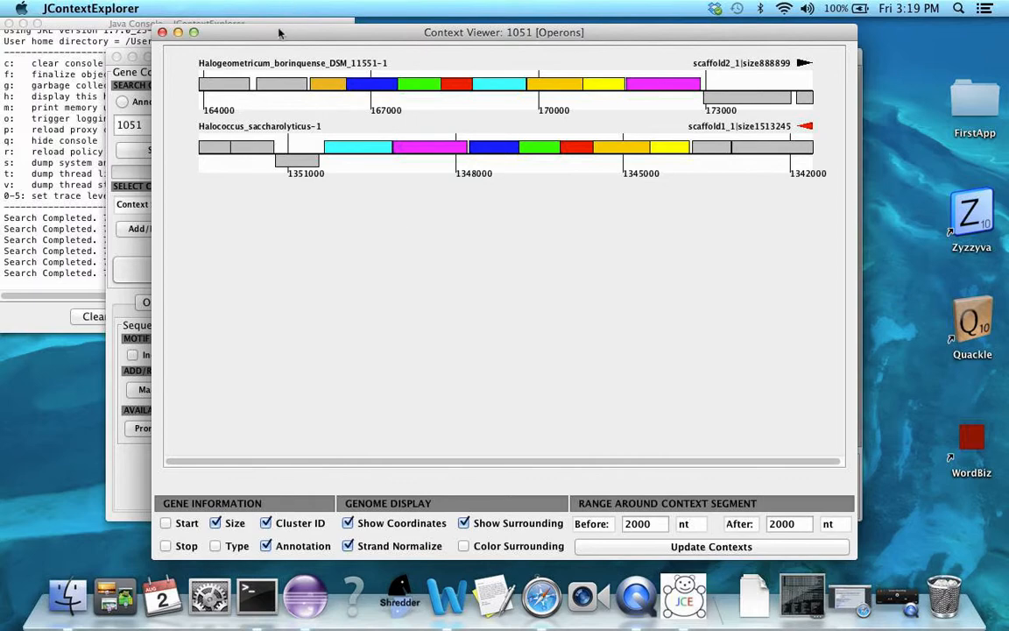
# Include the sequence motifs in the context display and update the contexts of the two organisms.
pyautogui.moveTo(271, 29); pyautogui.dragTo(537, 32)
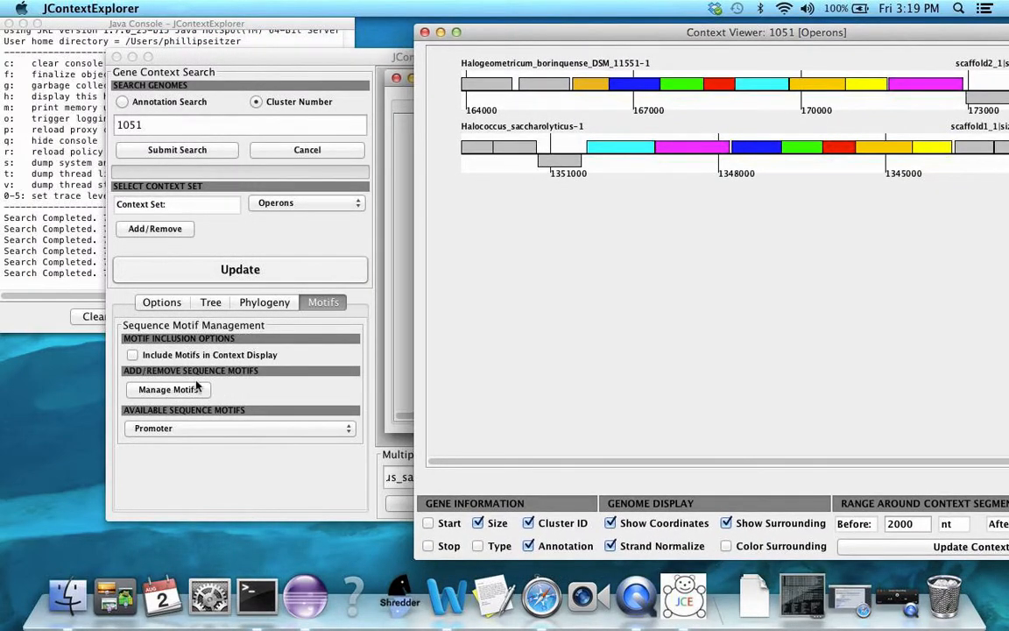
pyautogui.click(169, 434)
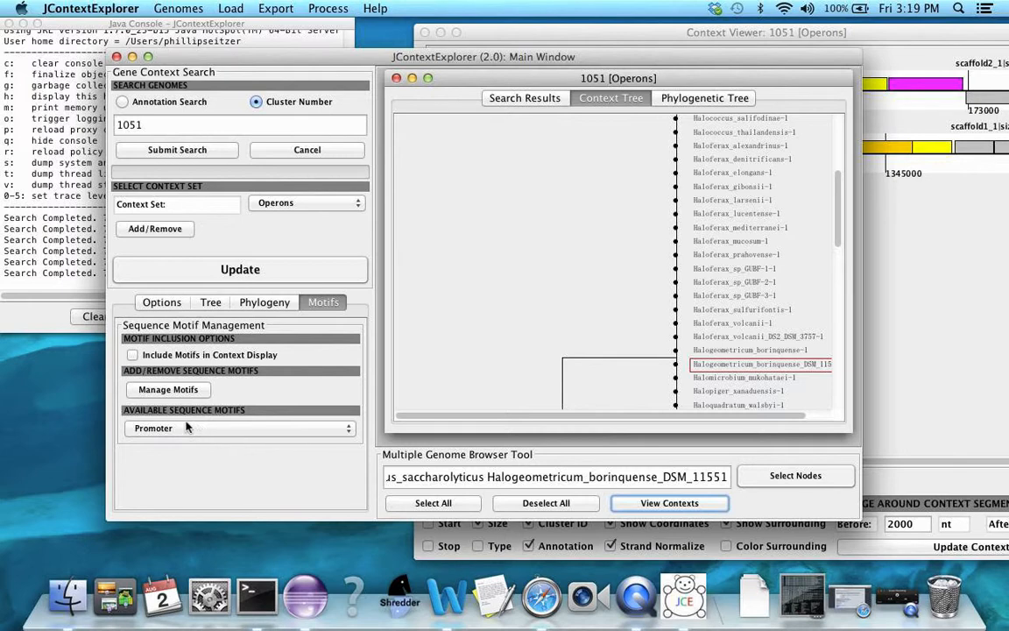
pyautogui.click(132, 355)
pyautogui.moveTo(643, 30); pyautogui.dragTo(465, 19)
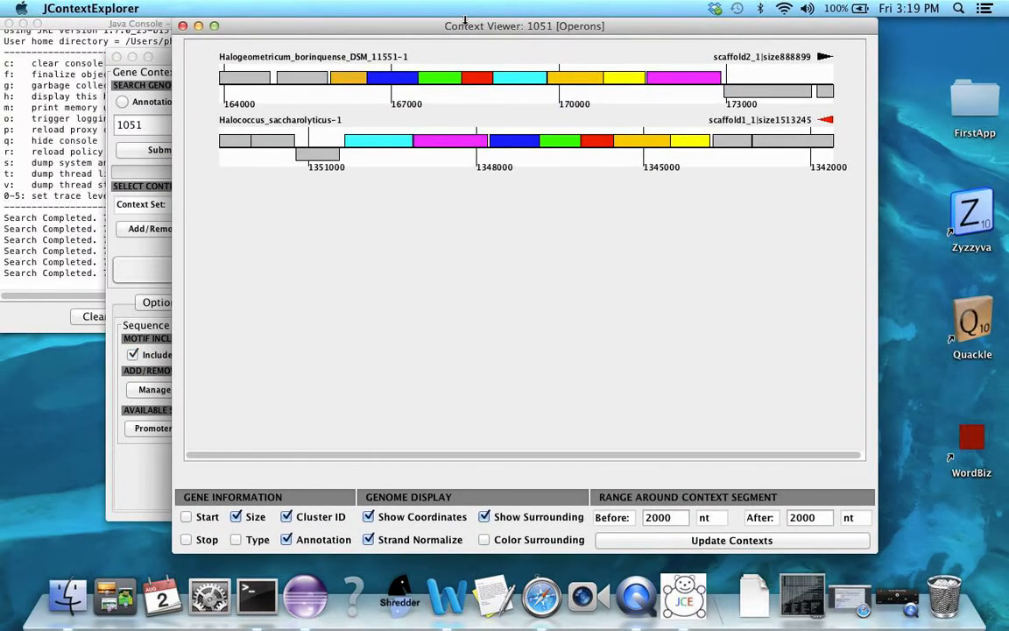
pyautogui.click(692, 545)
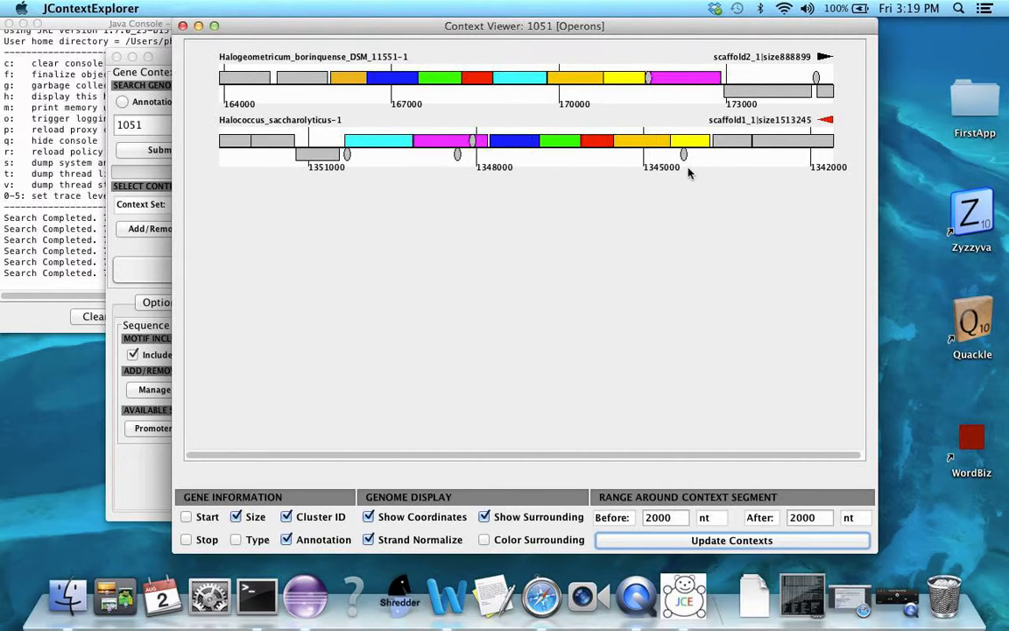
# Inspect the Promoter motif beneath the yellow gene in the Halococcus_saccharolyticus context, and toggle coloring of the surrounding genes on and off.
pyautogui.moveTo(684, 160)
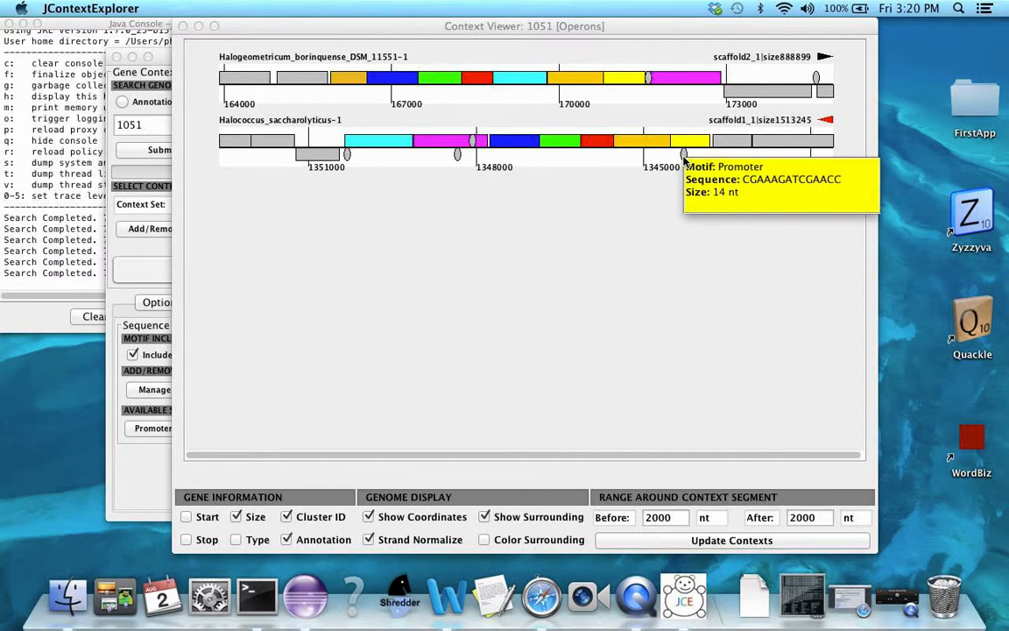
pyautogui.click(684, 161)
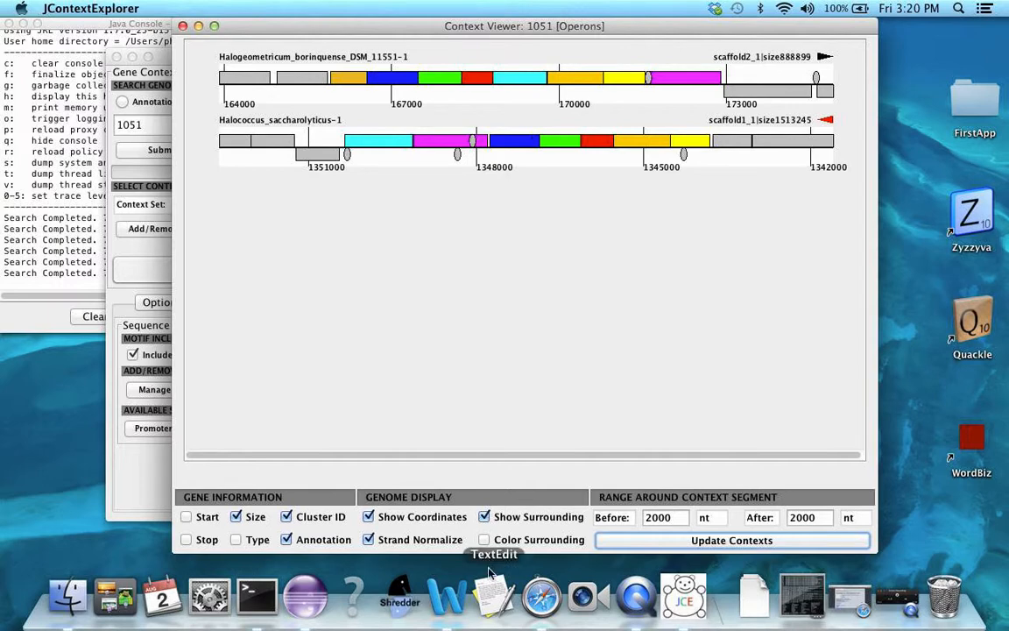
pyautogui.click(526, 539)
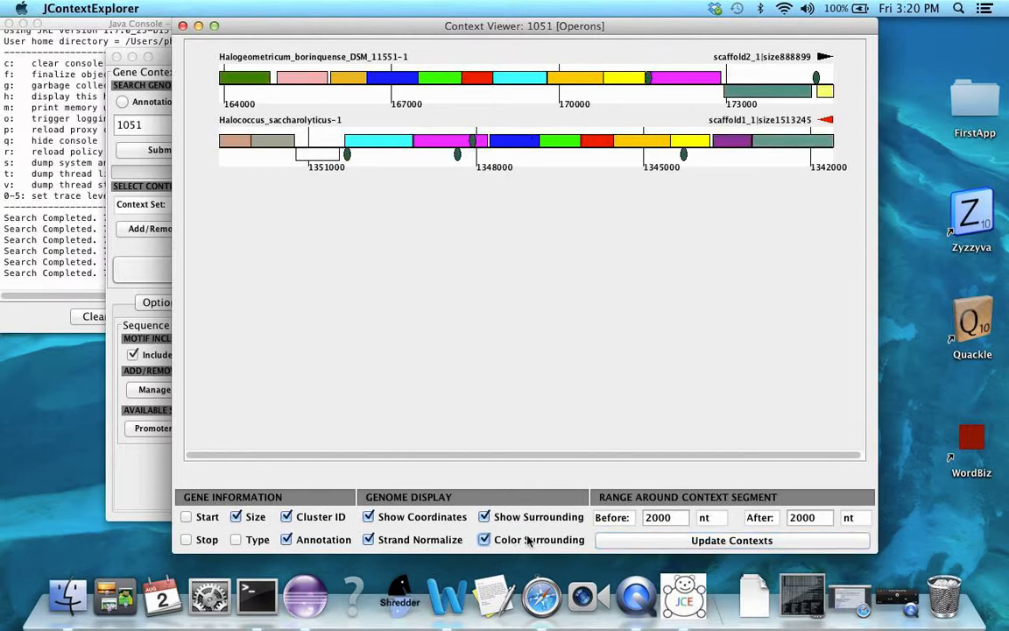
pyautogui.click(528, 541)
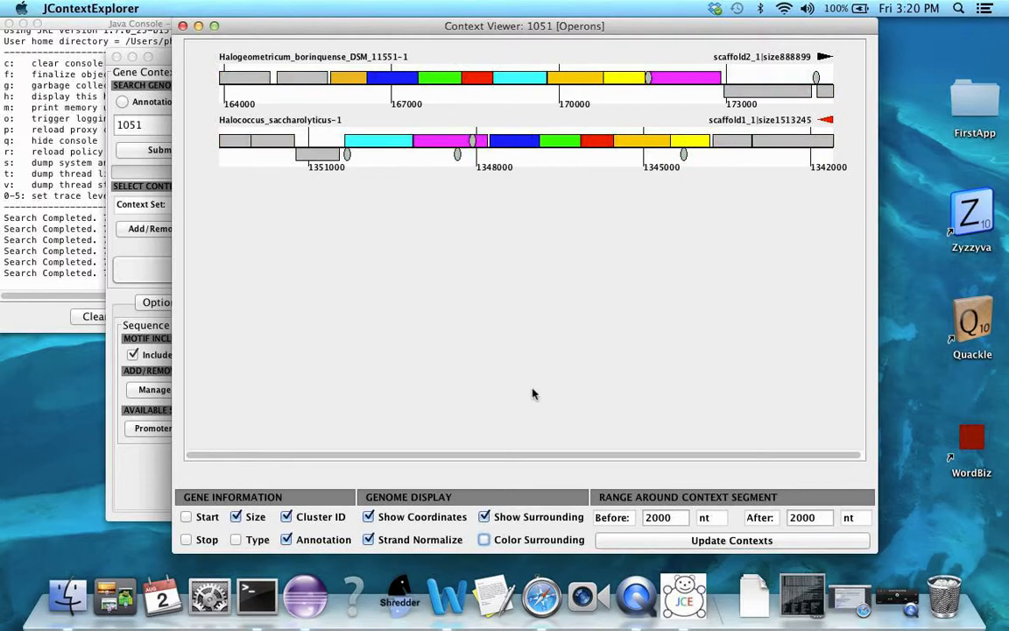
# Try the presence/absence of common motifs factor with the Promoter motif for a custom dissimilarity metric, and close the measure settings without adding it.
pyautogui.moveTo(245, 26); pyautogui.dragTo(440, 33)
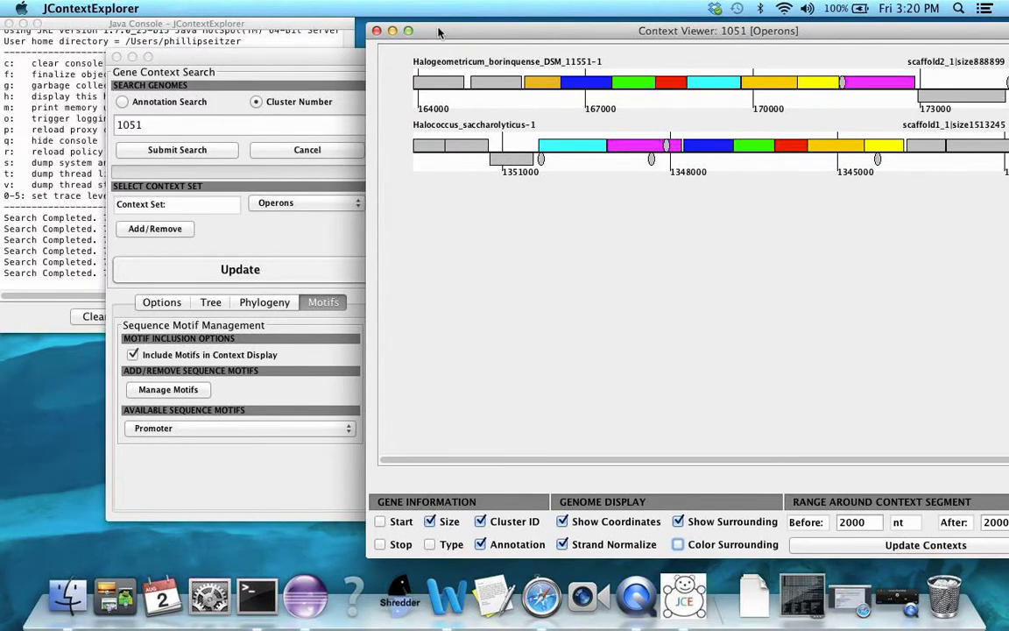
pyautogui.click(211, 301)
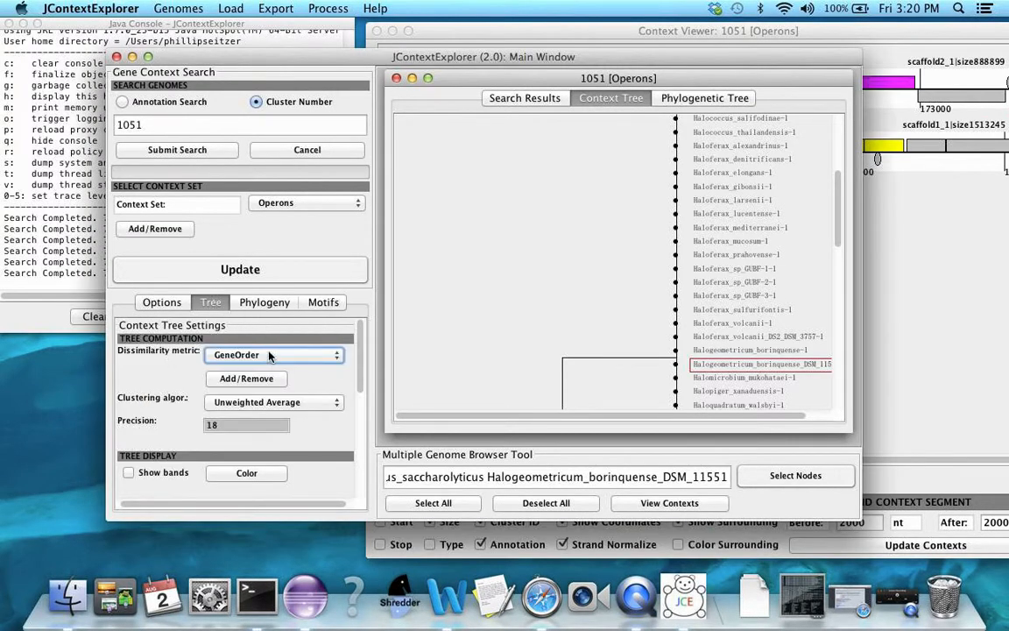
pyautogui.scroll(-3, 245, 403)
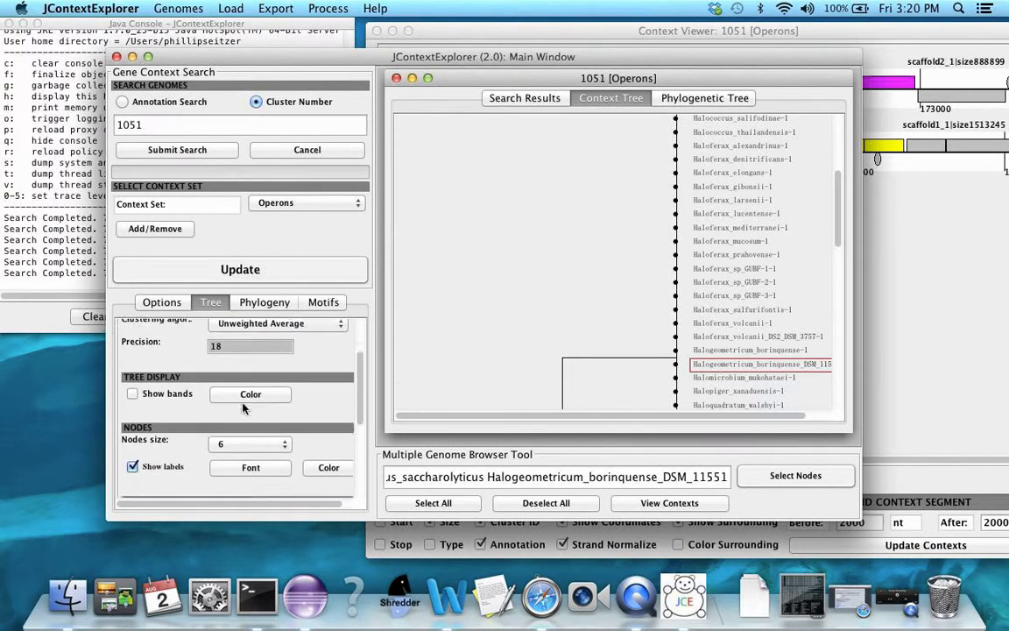
pyautogui.scroll(-2, 244, 407)
pyautogui.scroll(5, 227, 376)
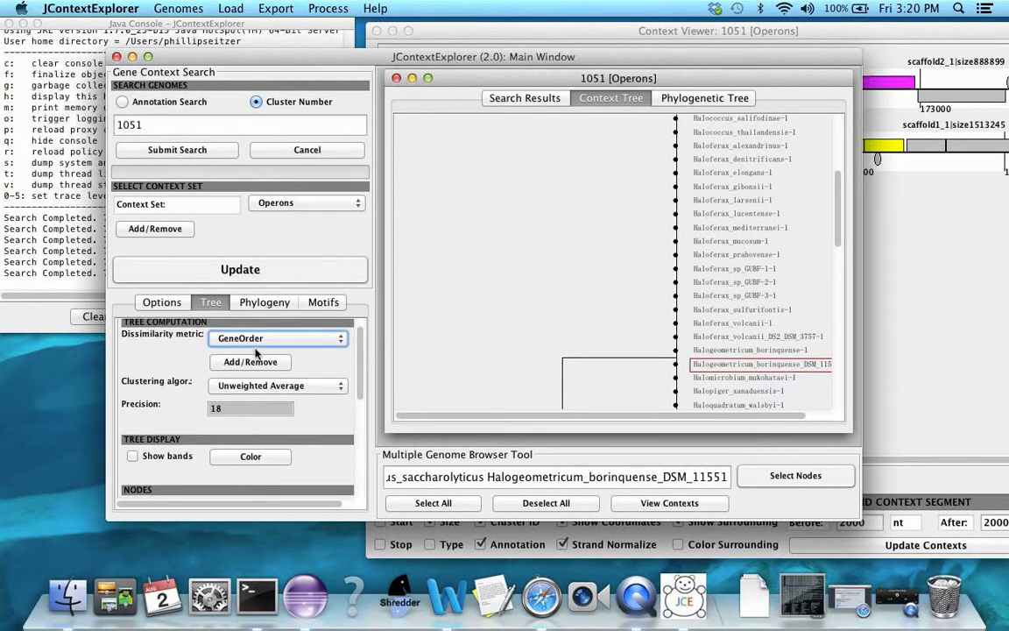
pyautogui.click(251, 361)
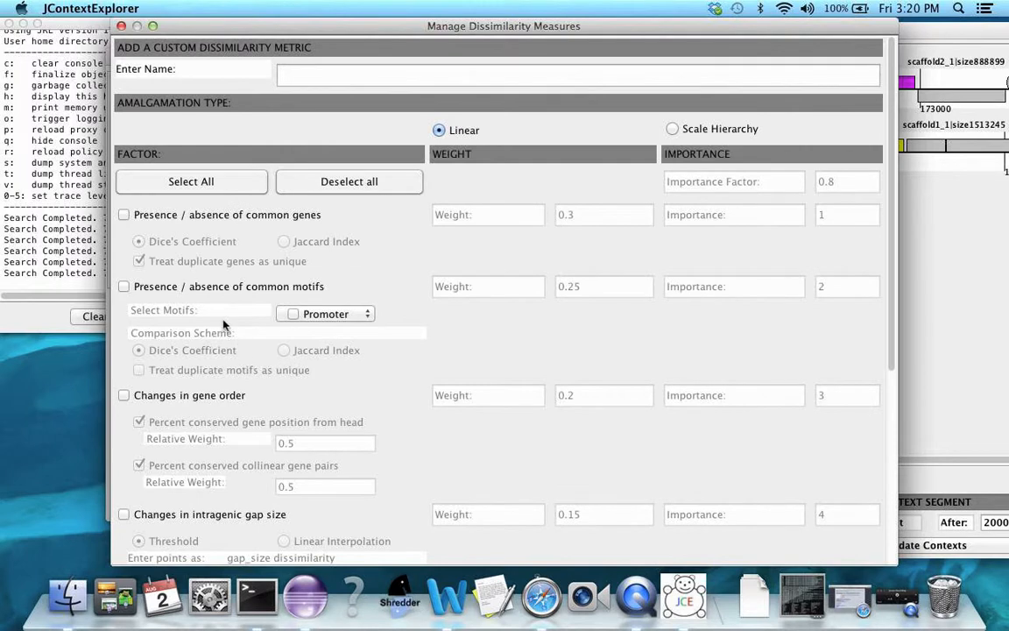
pyautogui.click(124, 286)
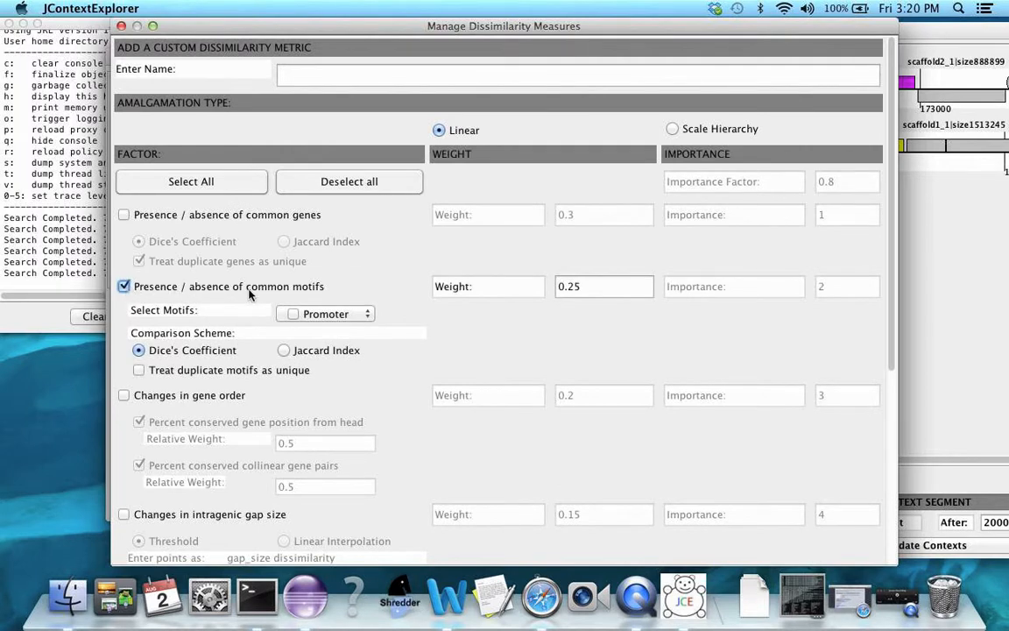
pyautogui.click(288, 313)
pyautogui.click(289, 313)
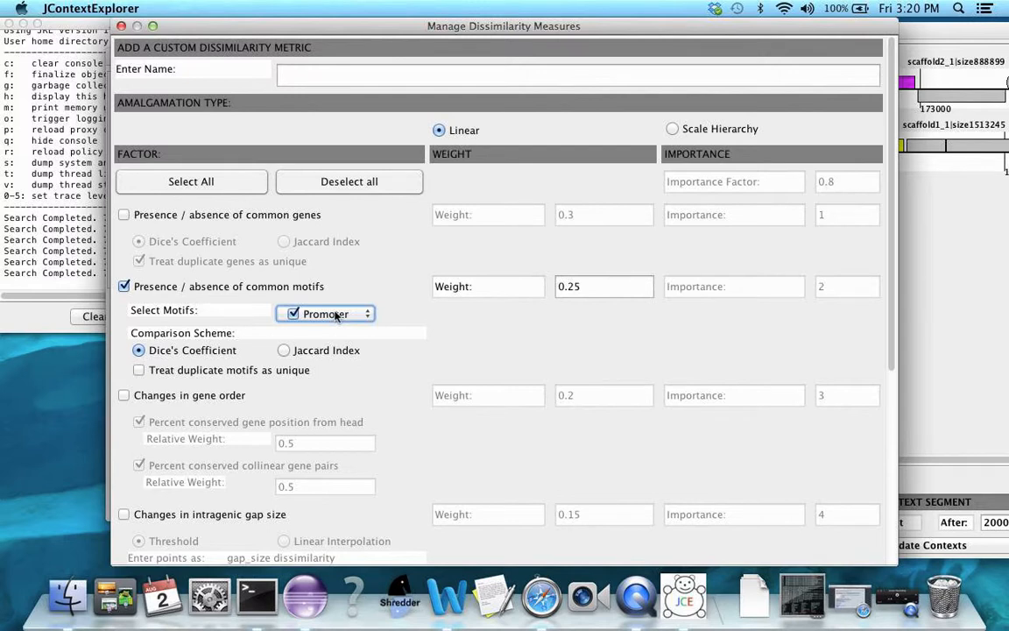
pyautogui.click(123, 287)
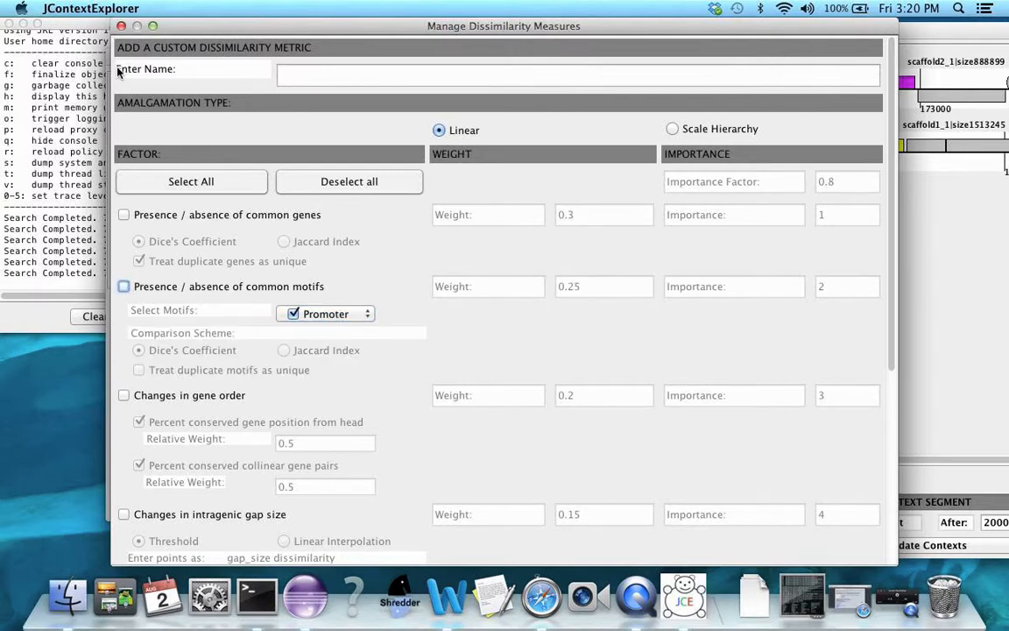
pyautogui.click(121, 25)
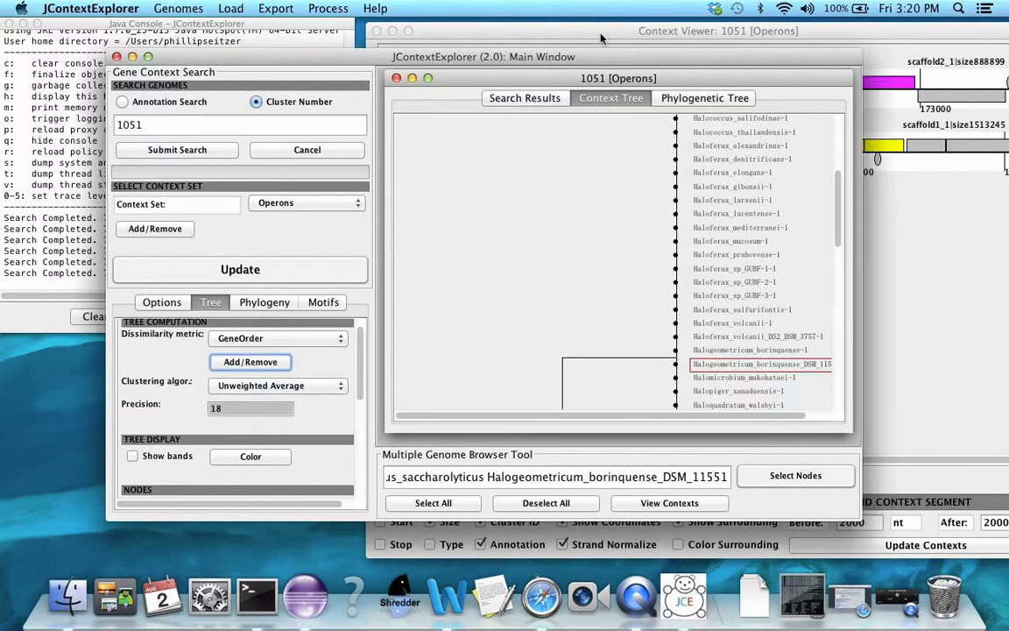